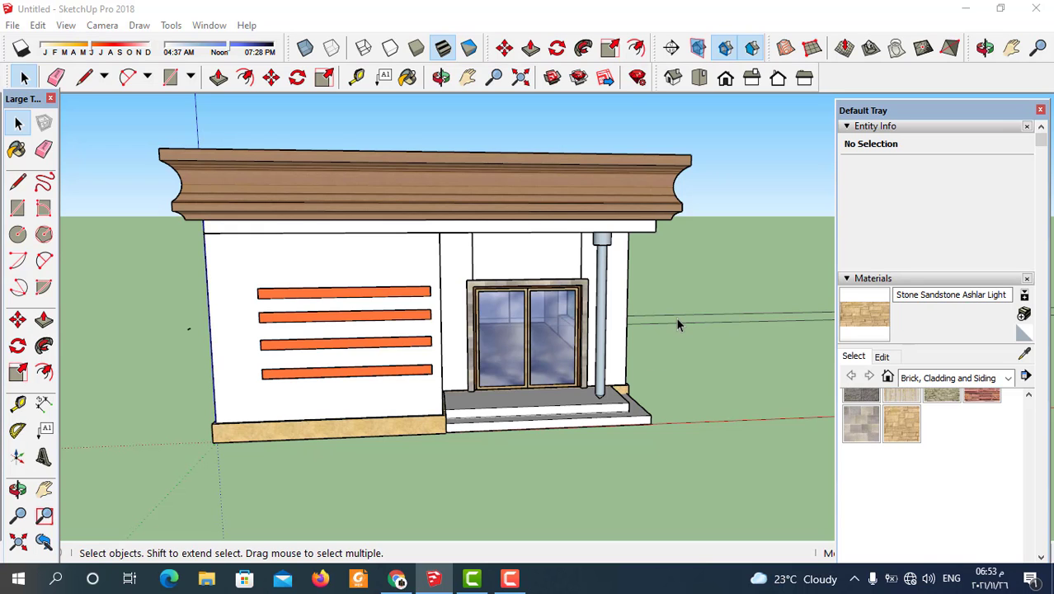
# Orbit and zoom around the house, then close the Large Tool Set palette.
pyautogui.moveTo(629, 327)
pyautogui.mouseDown(button='middle')
pyautogui.moveTo(679, 319)
pyautogui.moveTo(694, 290)
pyautogui.moveTo(684, 315)
pyautogui.mouseUp(button='middle')
pyautogui.scroll(2, 684, 315)
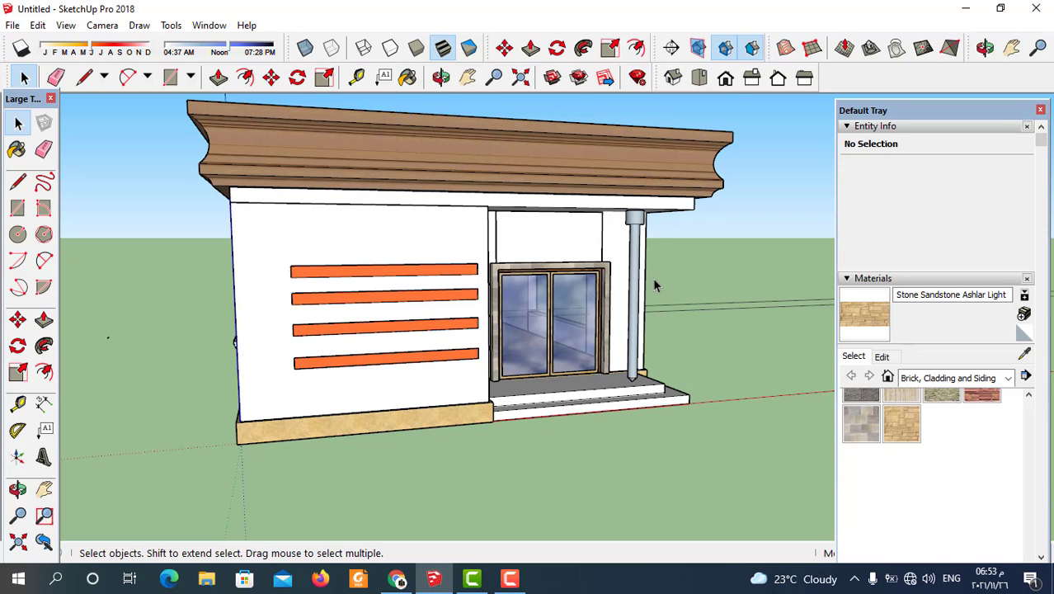
pyautogui.scroll(-3, 653, 272)
pyautogui.scroll(2, 664, 264)
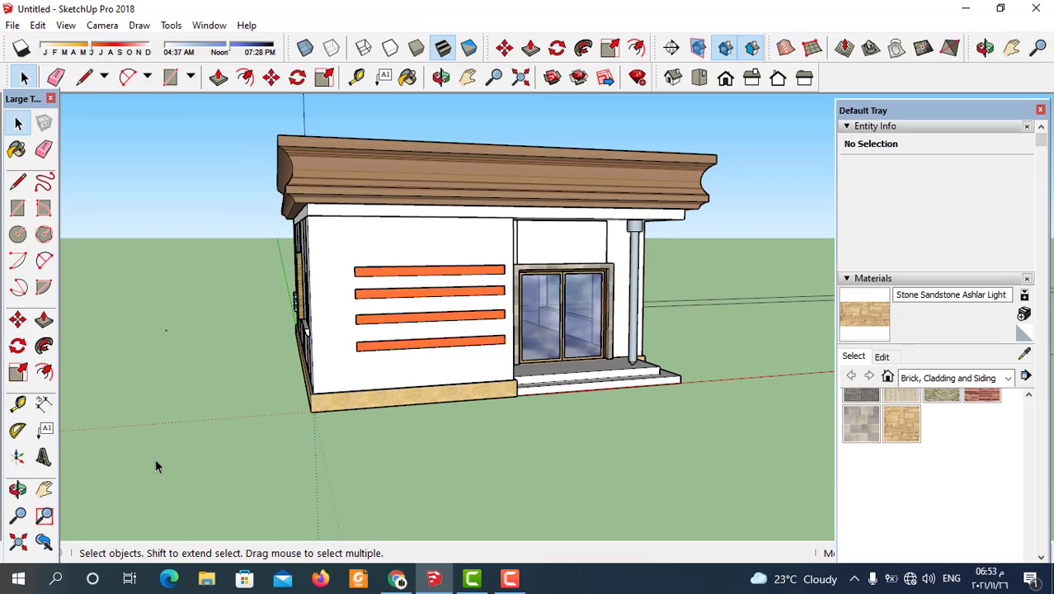
pyautogui.click(51, 99)
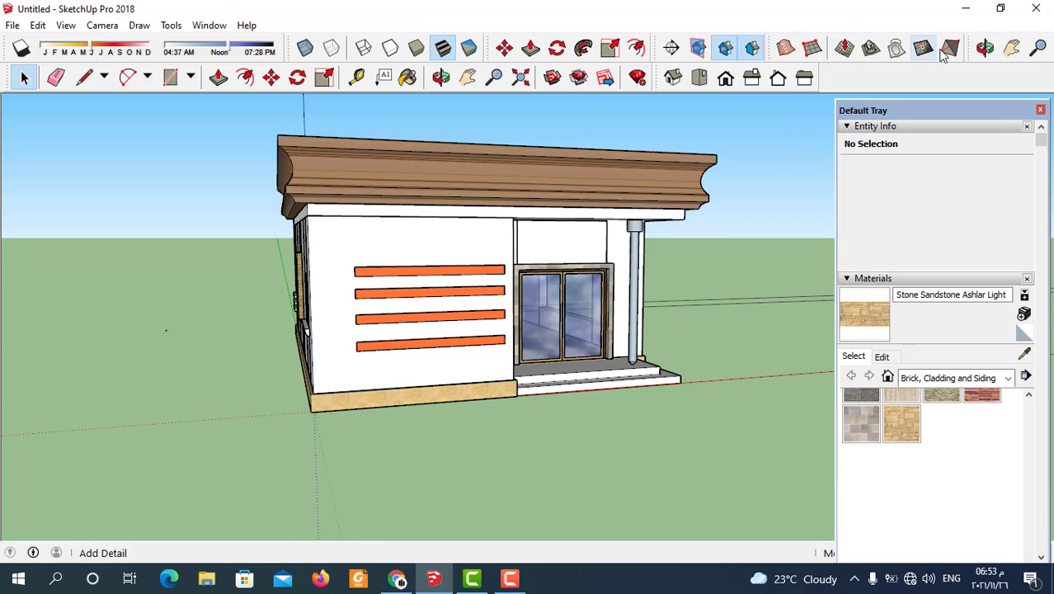
# Turn the Large Tool Set back on from the toolbar context menu.
pyautogui.rightClick(889, 83)
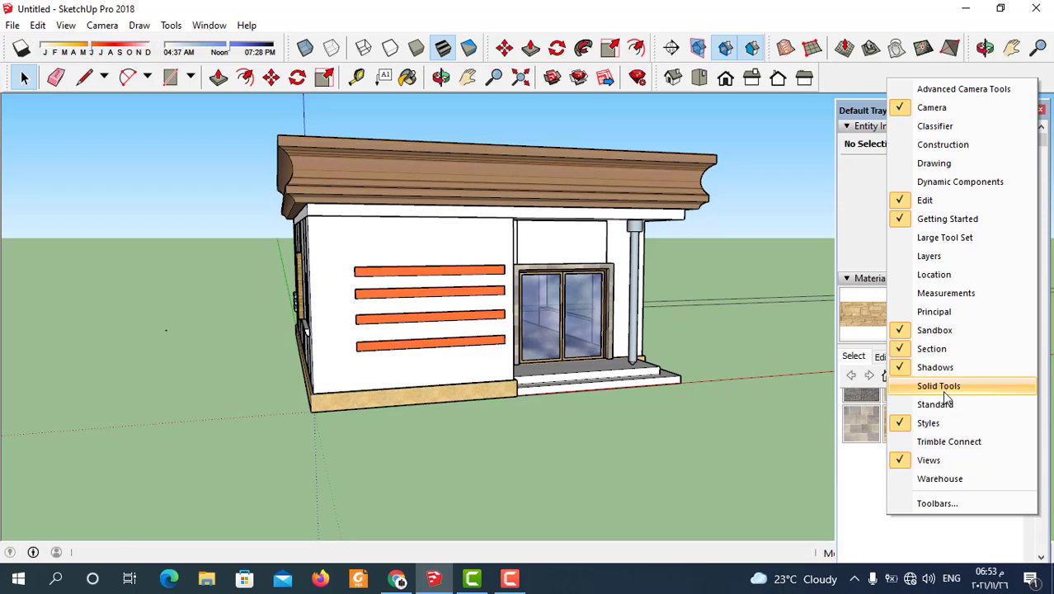
pyautogui.click(939, 239)
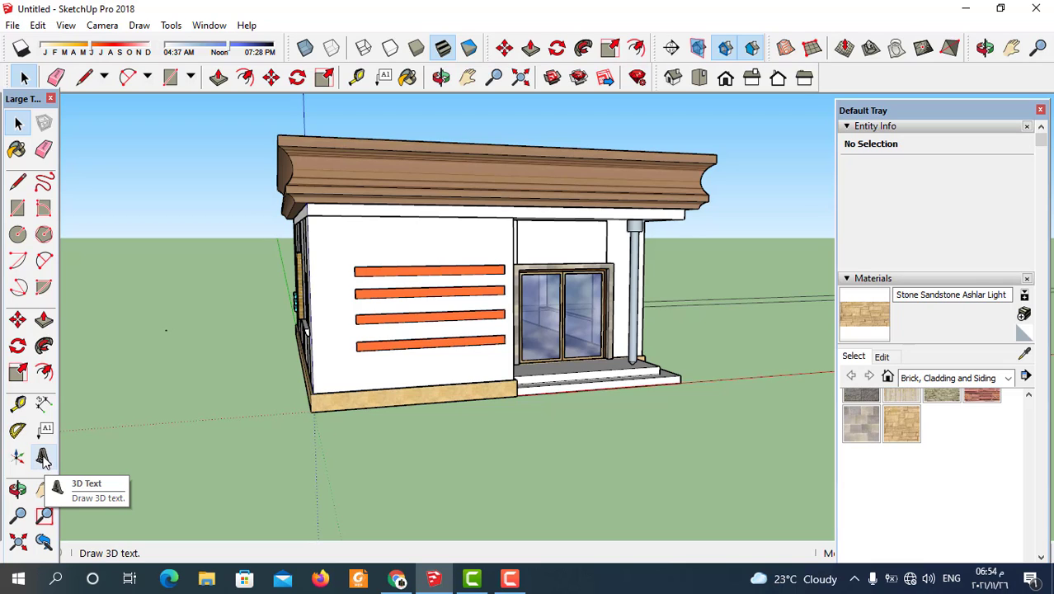
# Set up 3D Text as 'ahmed' in Tahoma, Left aligned, 0.25m high, 0.03m extrusion.
pyautogui.click(44, 458)
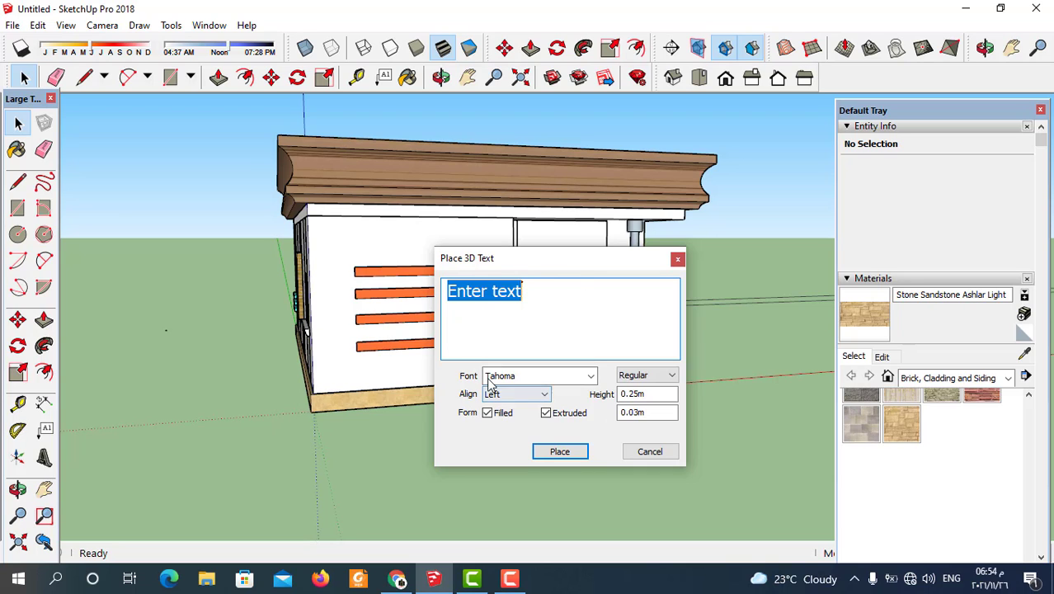
pyautogui.click(591, 376)
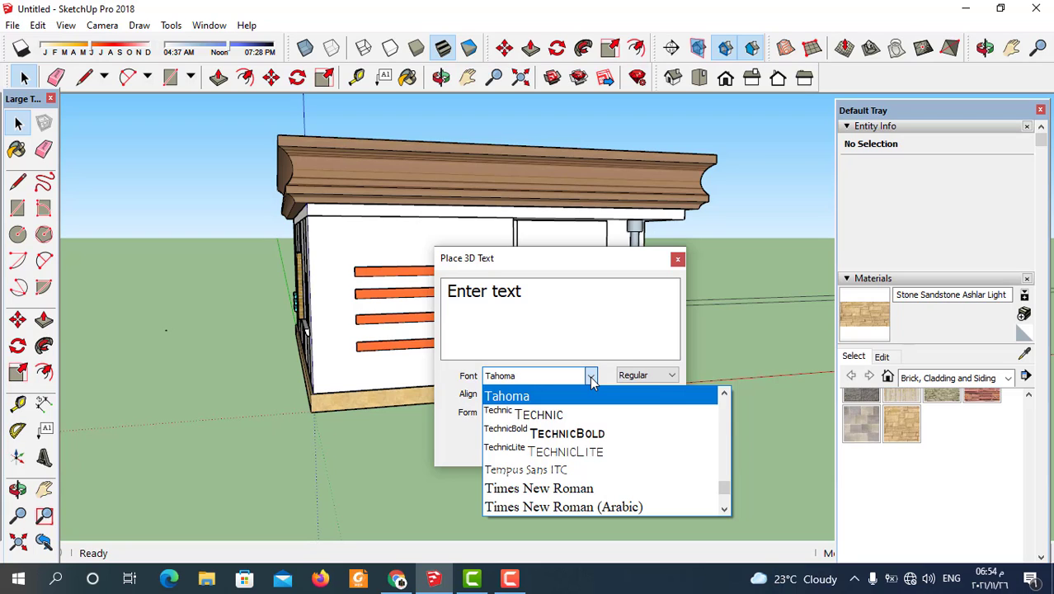
pyautogui.click(590, 378)
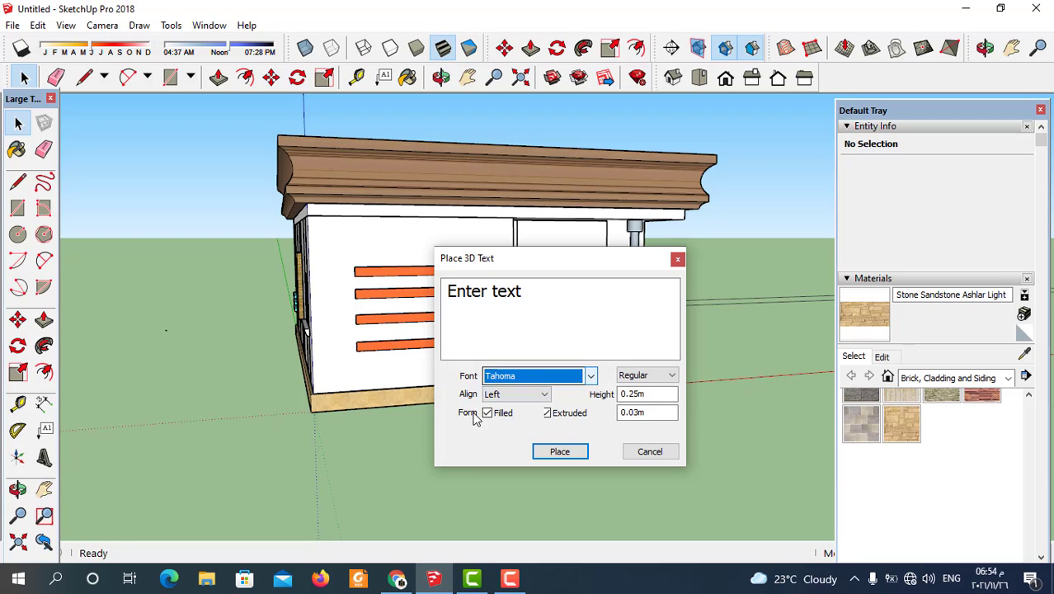
pyautogui.click(546, 394)
pyautogui.click(546, 396)
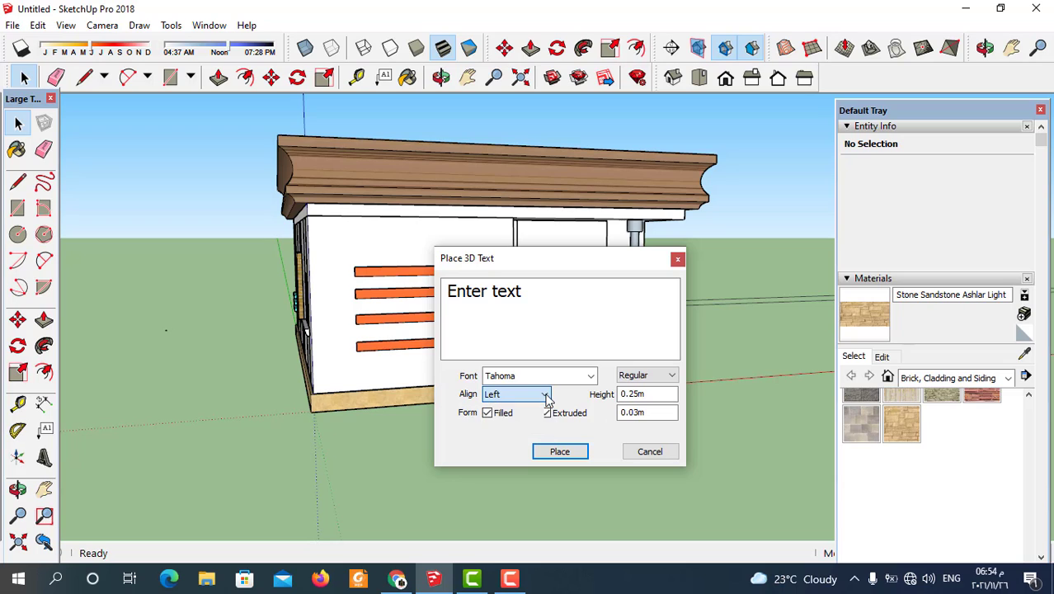
pyautogui.click(654, 393)
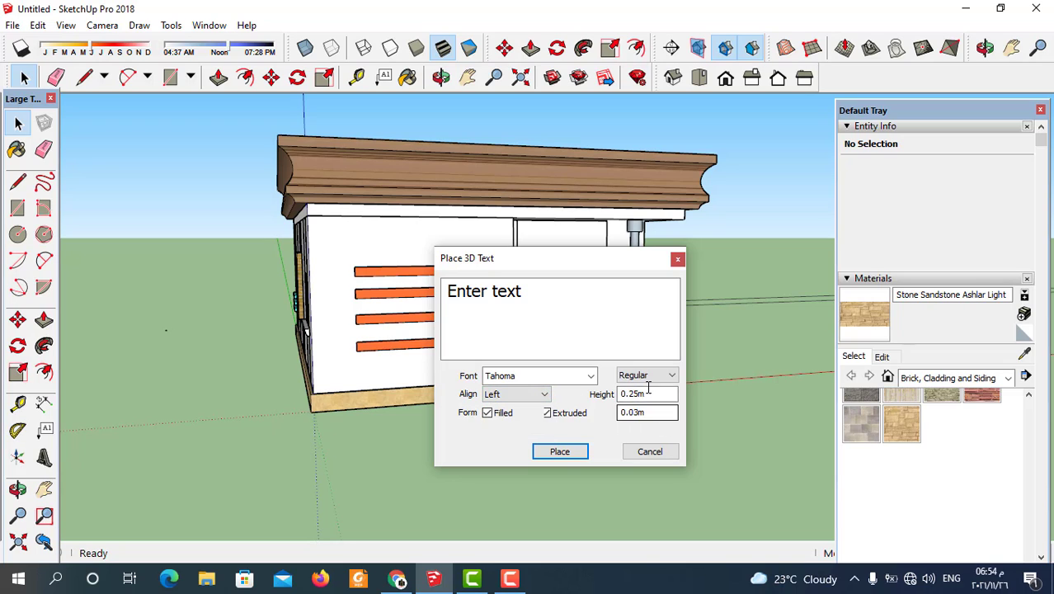
pyautogui.click(652, 412)
pyautogui.click(531, 295)
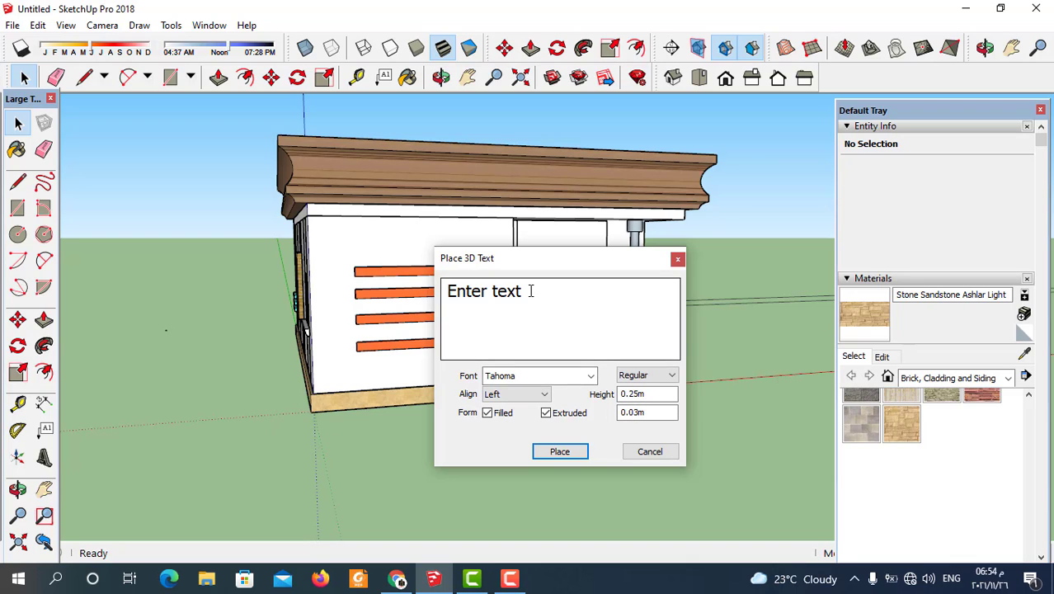
pyautogui.click(531, 292)
pyautogui.moveTo(531, 294); pyautogui.dragTo(441, 303)
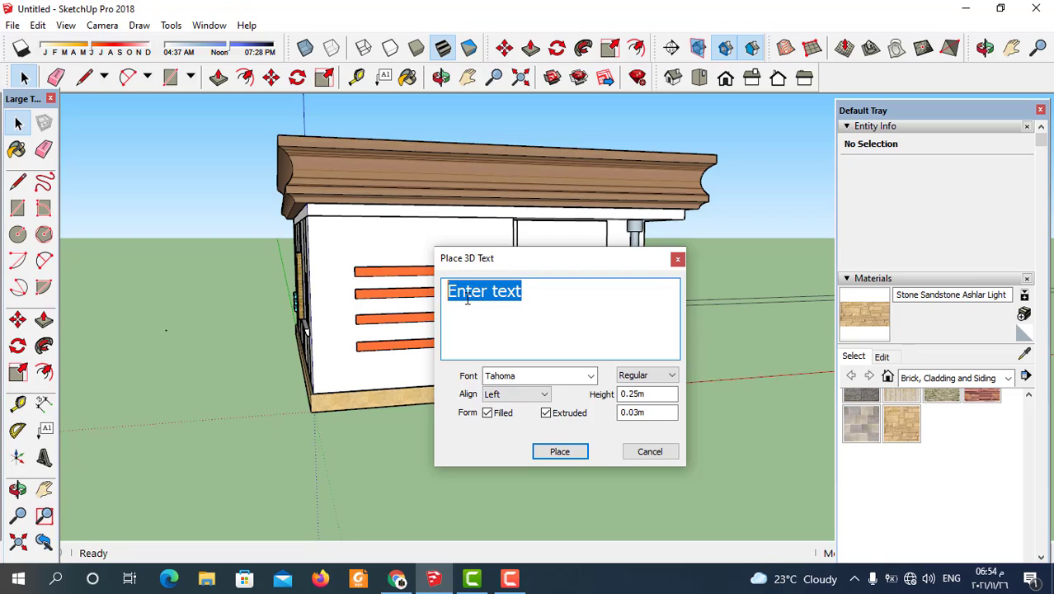
pyautogui.write('ahmed')
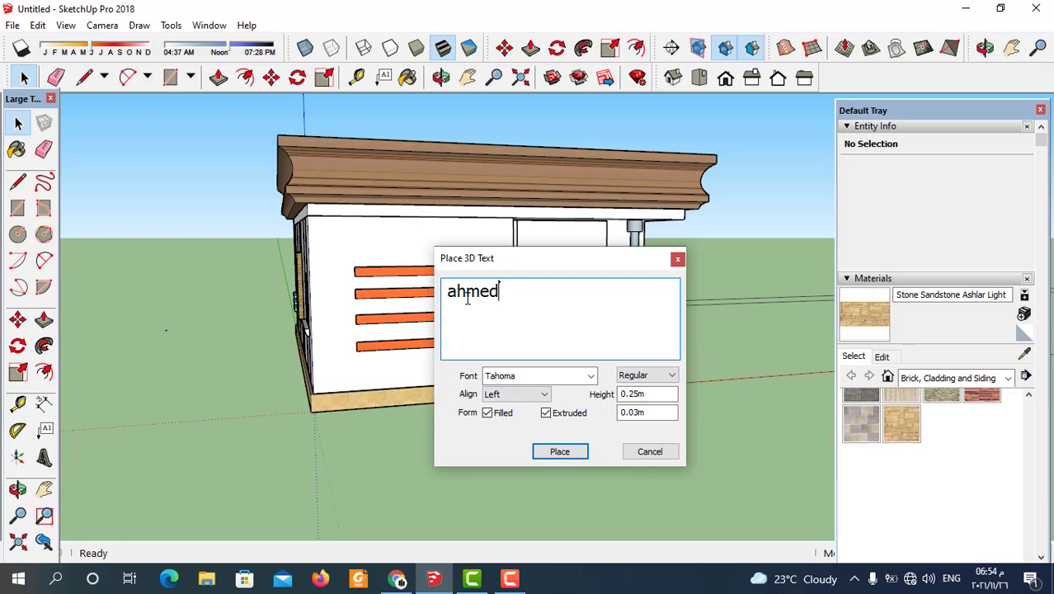
# Drop the 'ahmed' text onto the white panel above the glass door and deselect it.
pyautogui.click(556, 457)
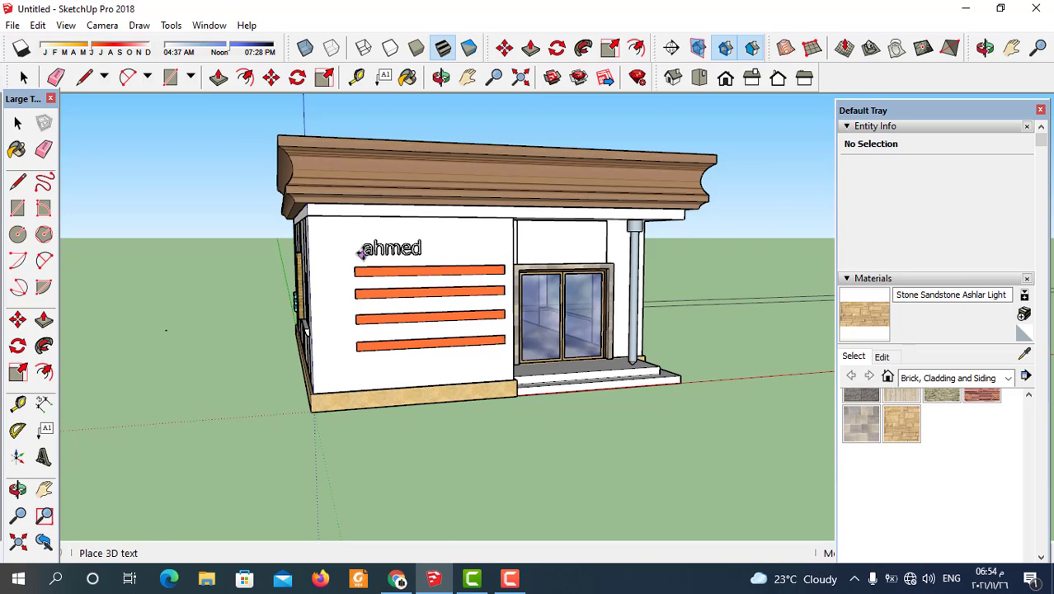
pyautogui.scroll(3, 350, 243)
pyautogui.scroll(-3, 373, 233)
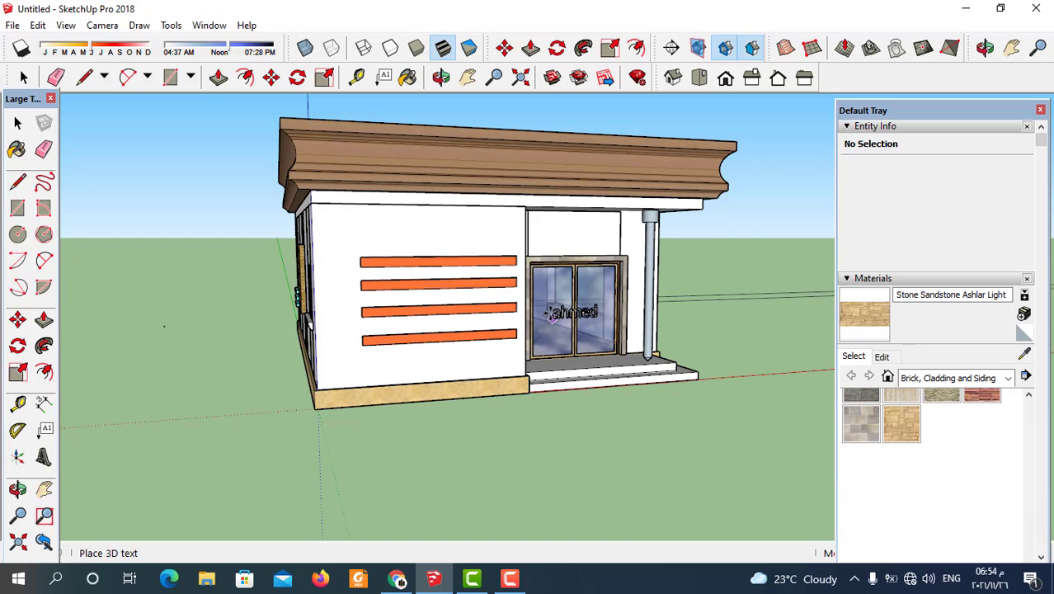
pyautogui.scroll(3, 577, 236)
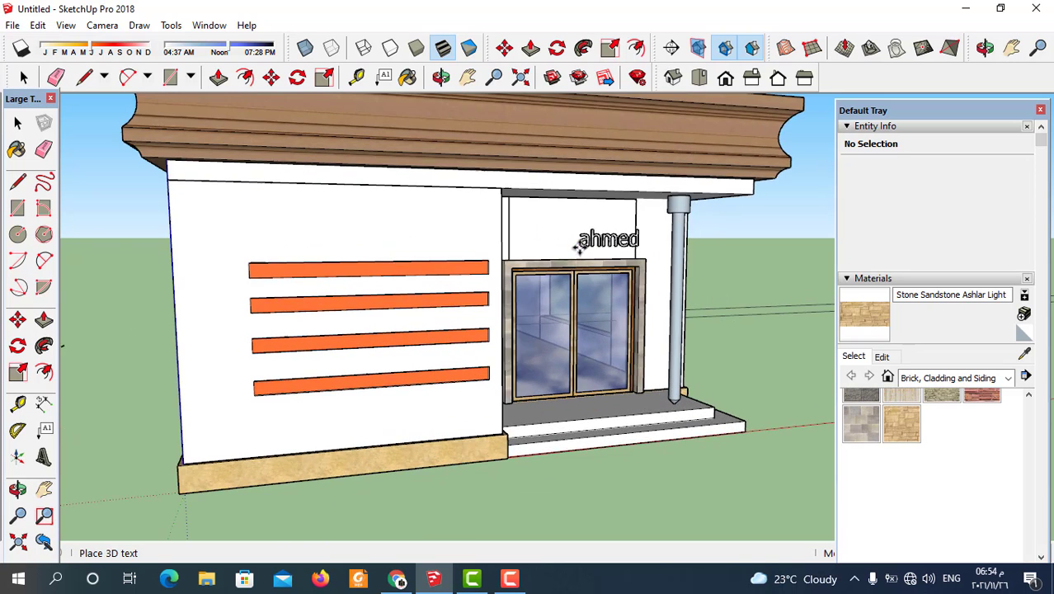
pyautogui.scroll(2, 462, 280)
pyautogui.moveTo(447, 294)
pyautogui.mouseDown(button='middle')
pyautogui.moveTo(497, 312)
pyautogui.moveTo(551, 240)
pyautogui.mouseUp(button='middle')
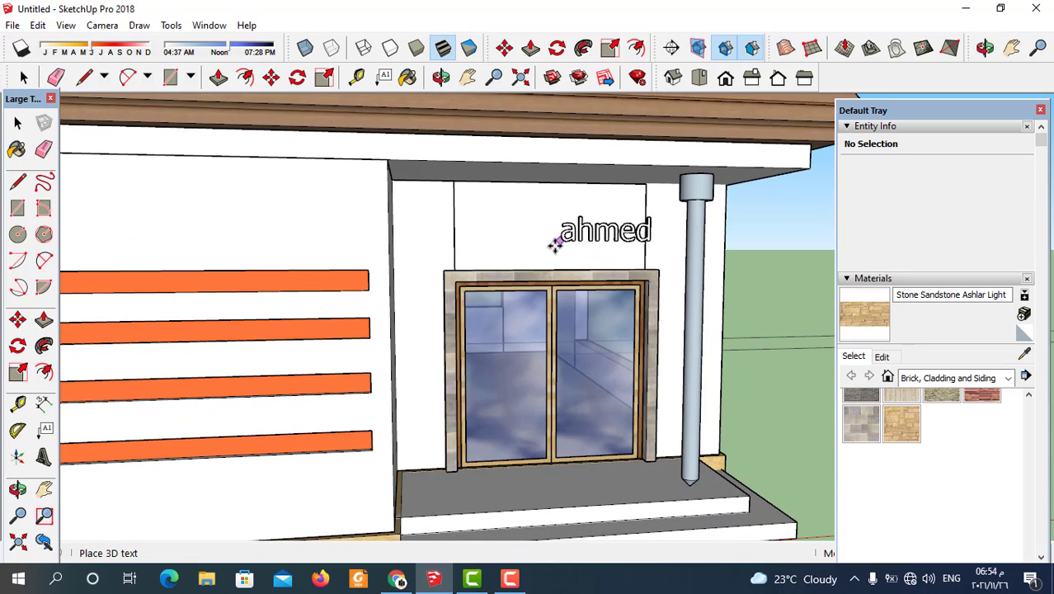
pyautogui.scroll(2, 495, 241)
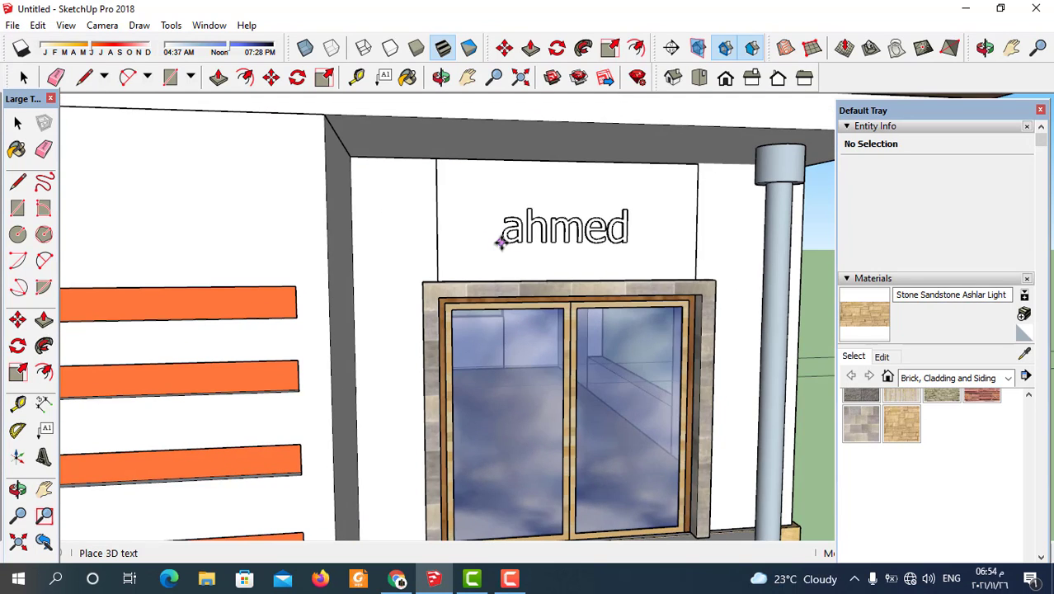
pyautogui.click(500, 241)
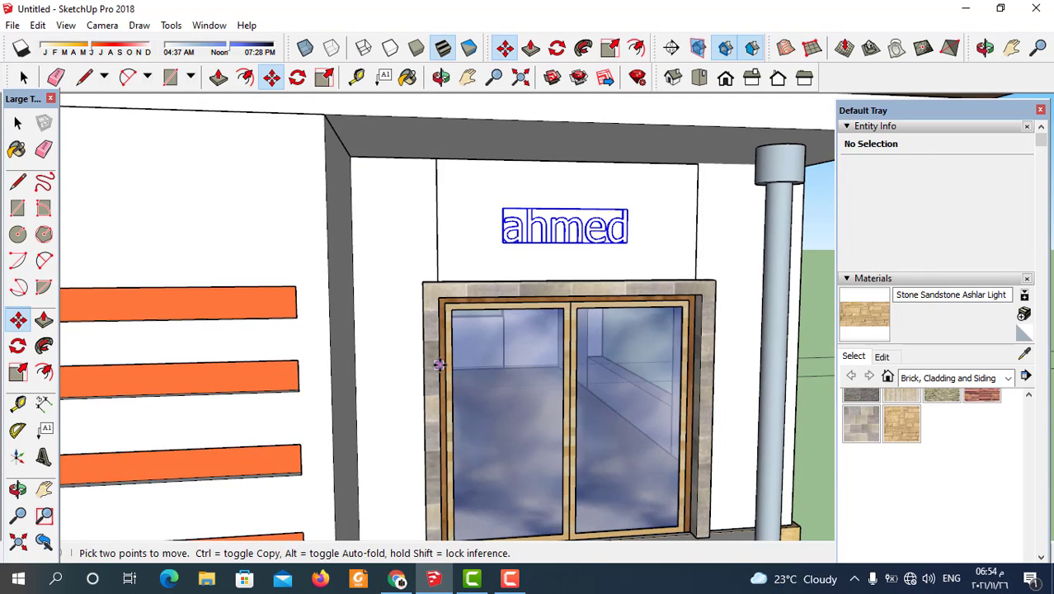
pyautogui.scroll(-3, 379, 293)
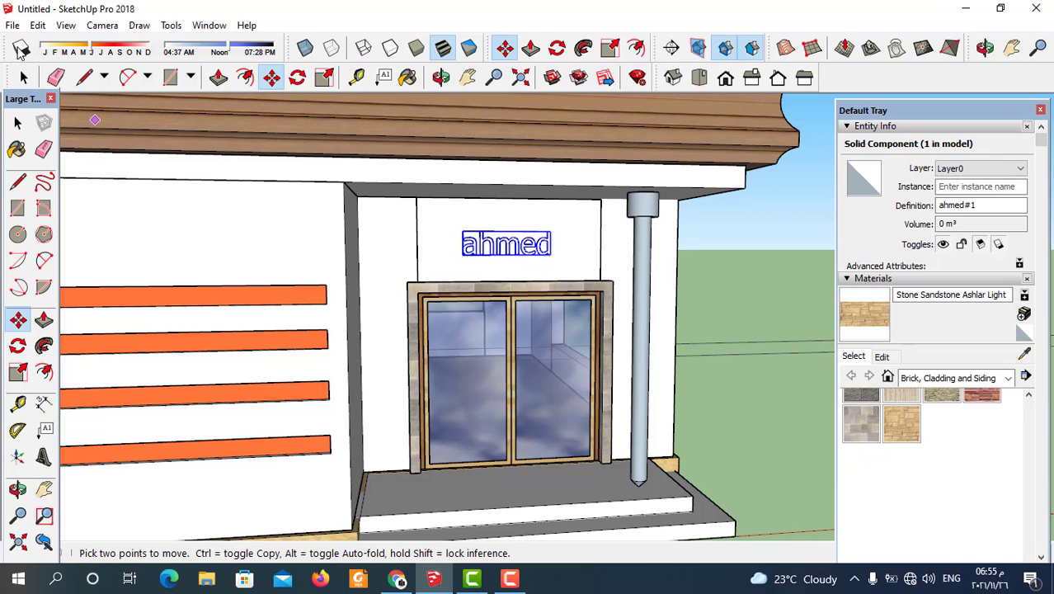
pyautogui.click(23, 77)
pyautogui.click(765, 272)
# Zoom in on the ahmed sign, select it to inspect it, then deselect it.
pyautogui.scroll(2, 555, 259)
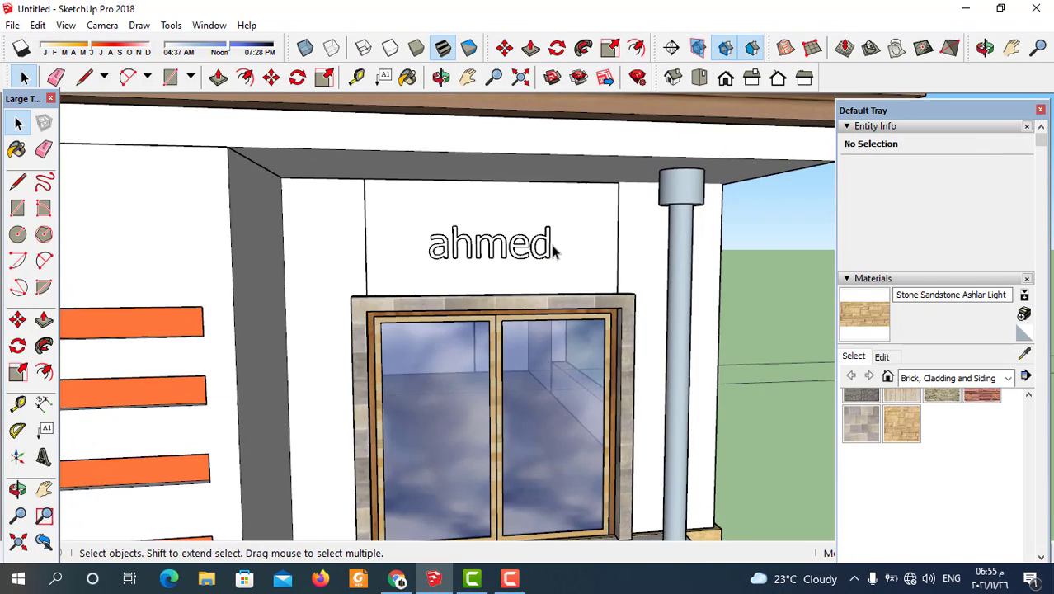
pyautogui.scroll(2, 546, 263)
pyautogui.click(542, 258)
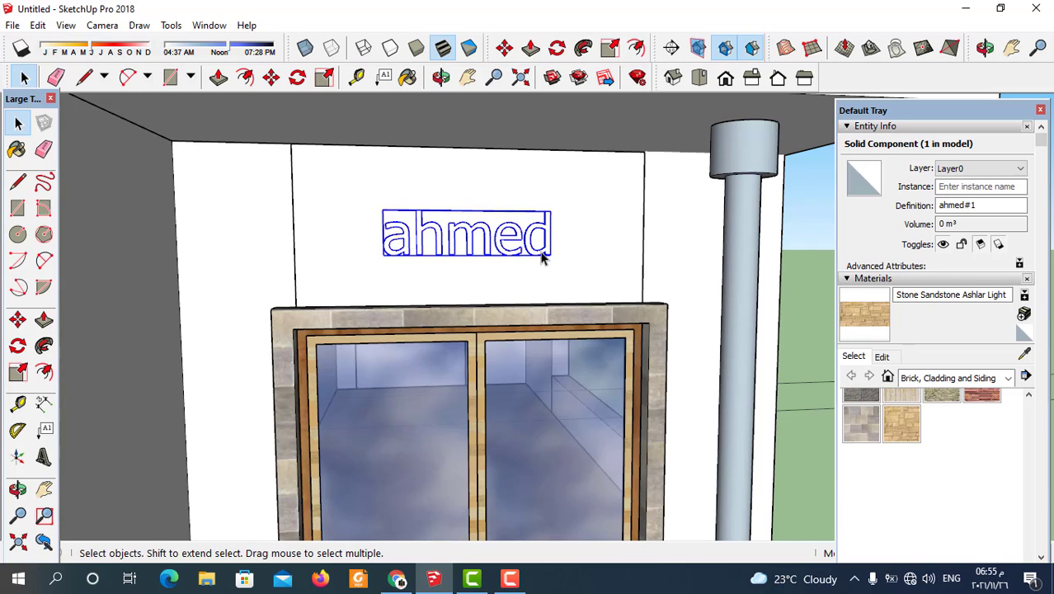
pyautogui.scroll(-2, 546, 260)
pyautogui.scroll(-2, 516, 236)
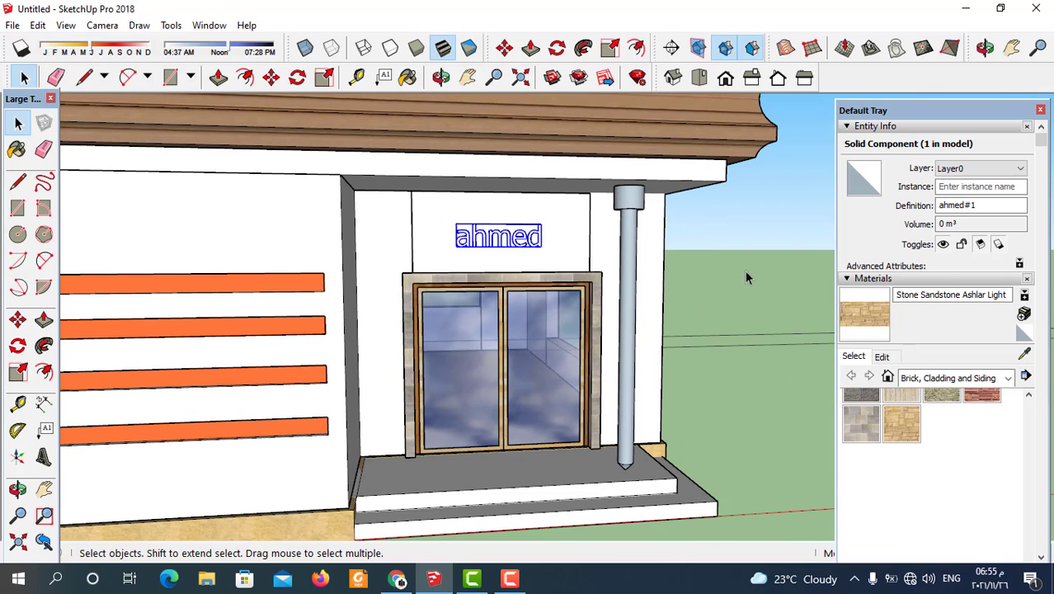
pyautogui.click(678, 298)
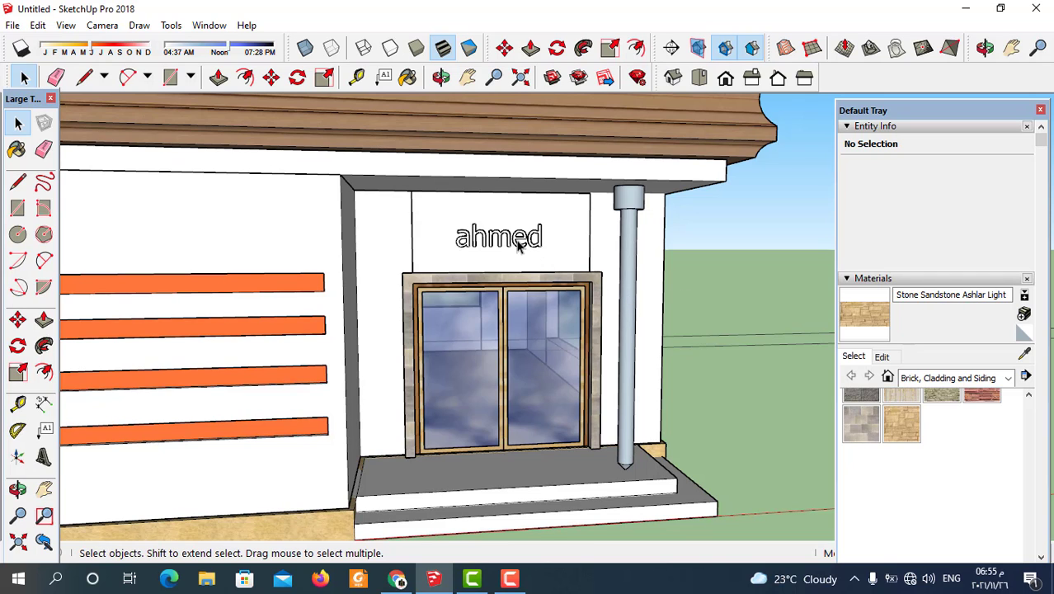
pyautogui.scroll(2, 521, 280)
pyautogui.scroll(1, 520, 251)
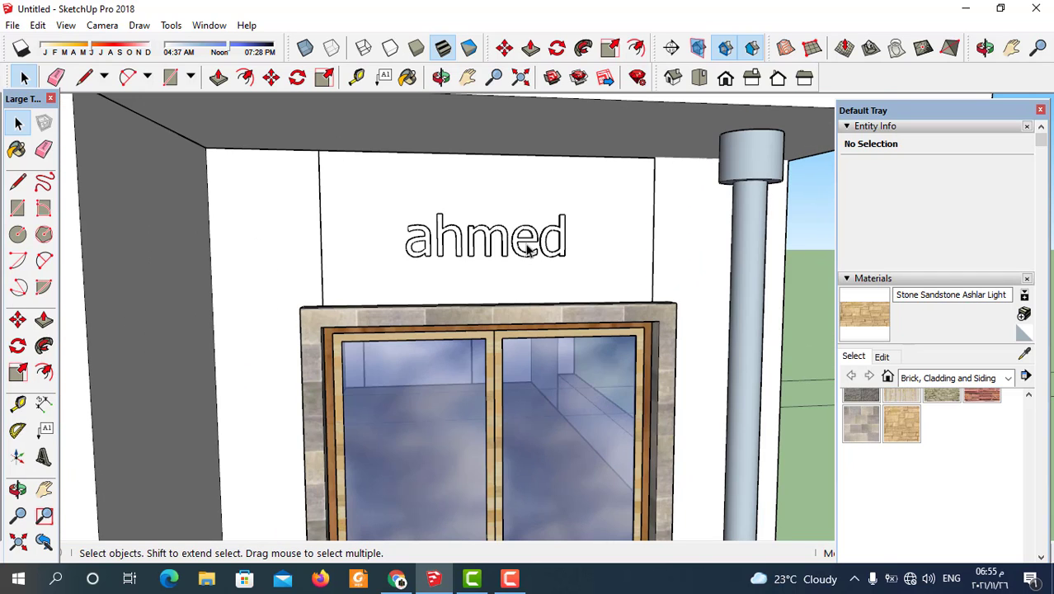
pyautogui.scroll(-1, 576, 265)
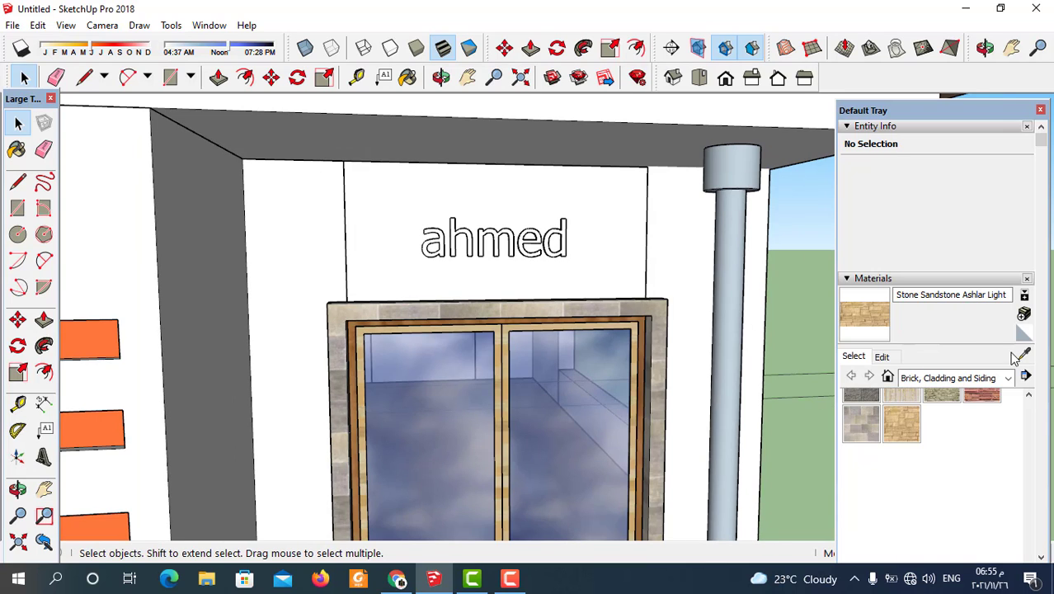
pyautogui.scroll(-1, 901, 461)
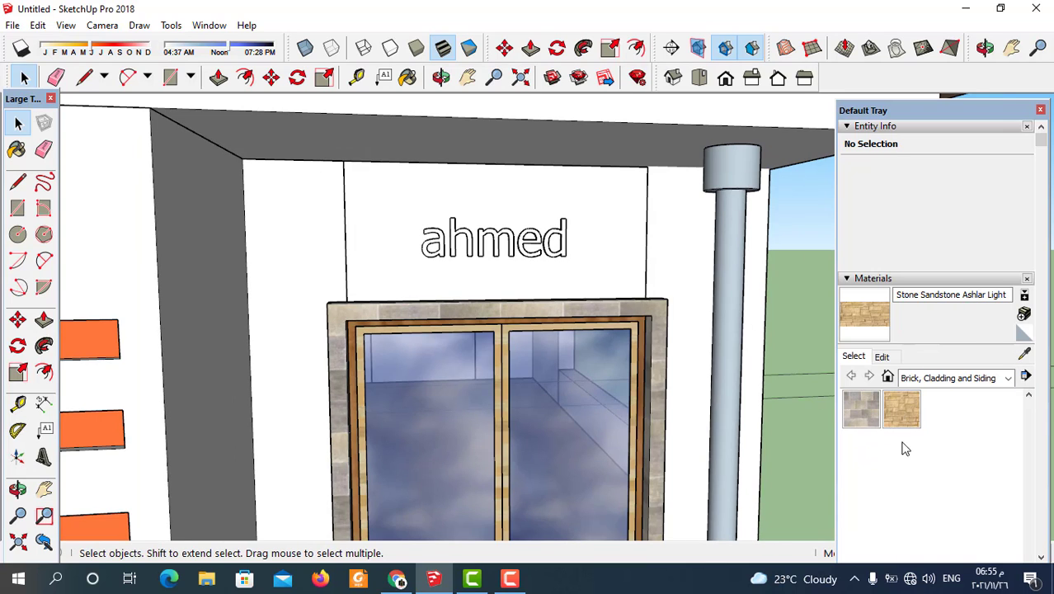
# Paint the ahmed letters with Stone Sandstone Ashlar Light, then zoom back out.
pyautogui.click(901, 410)
pyautogui.scroll(2, 537, 265)
pyautogui.scroll(2, 507, 226)
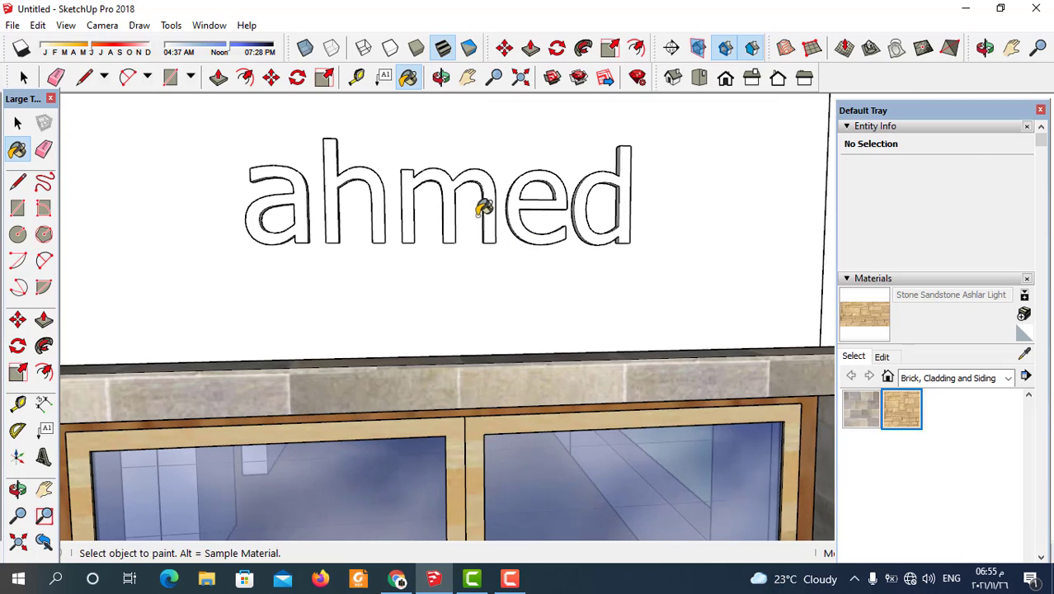
pyautogui.click(498, 208)
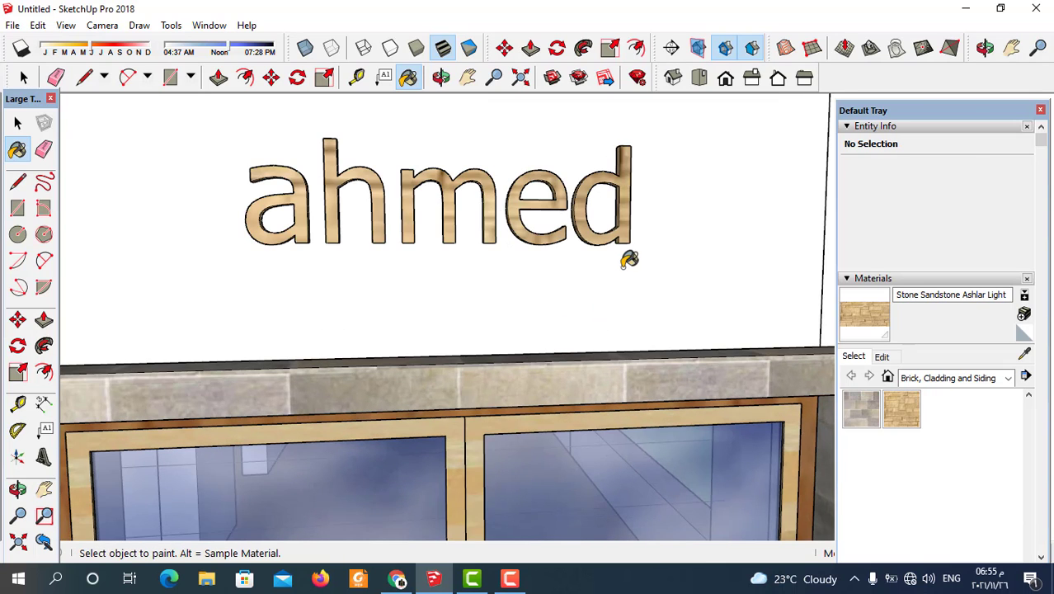
pyautogui.scroll(-2, 629, 259)
pyautogui.scroll(-1, 494, 259)
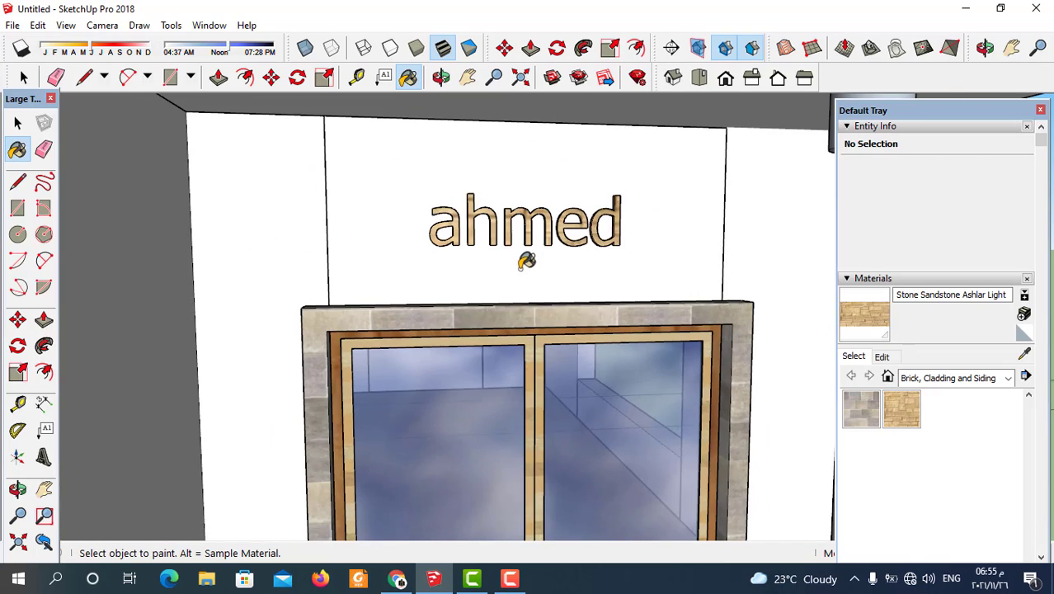
pyautogui.scroll(-1, 503, 280)
pyautogui.scroll(-1, 505, 294)
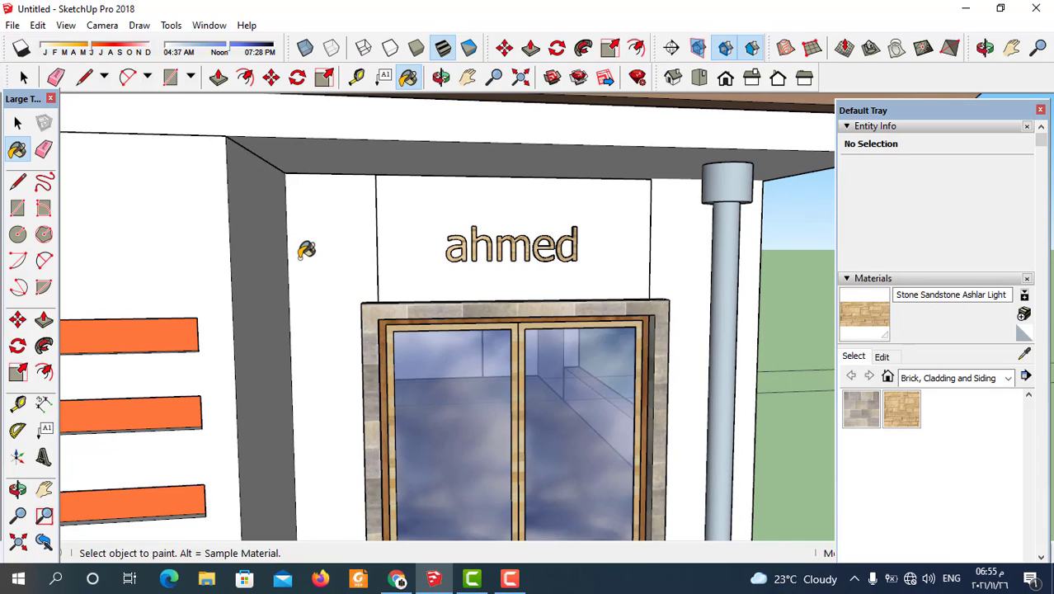
# Select the ahmed sign and enlarge it uniformly from a corner grip.
pyautogui.click(324, 78)
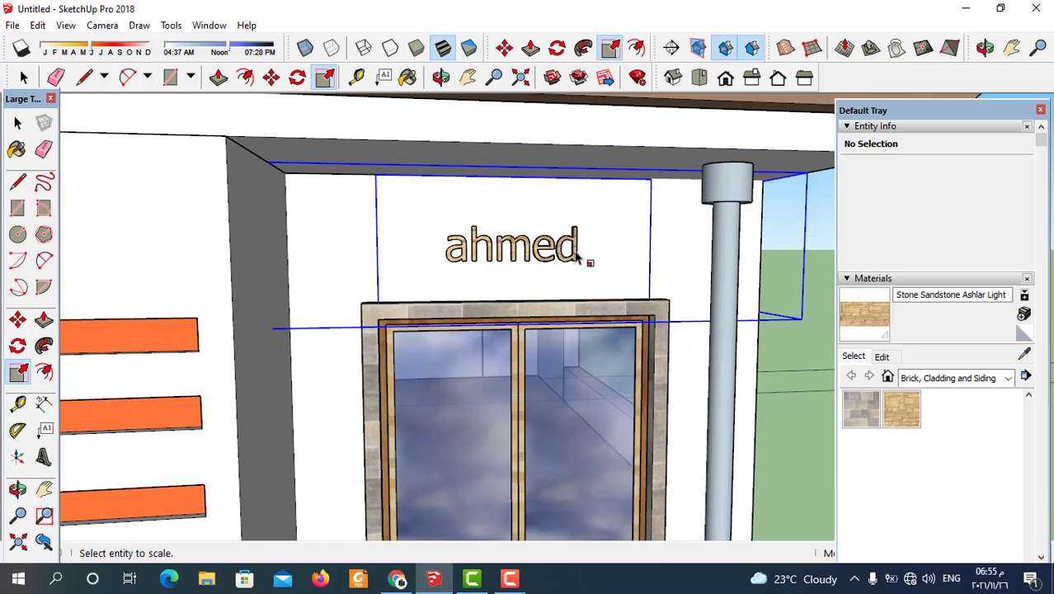
pyautogui.click(23, 76)
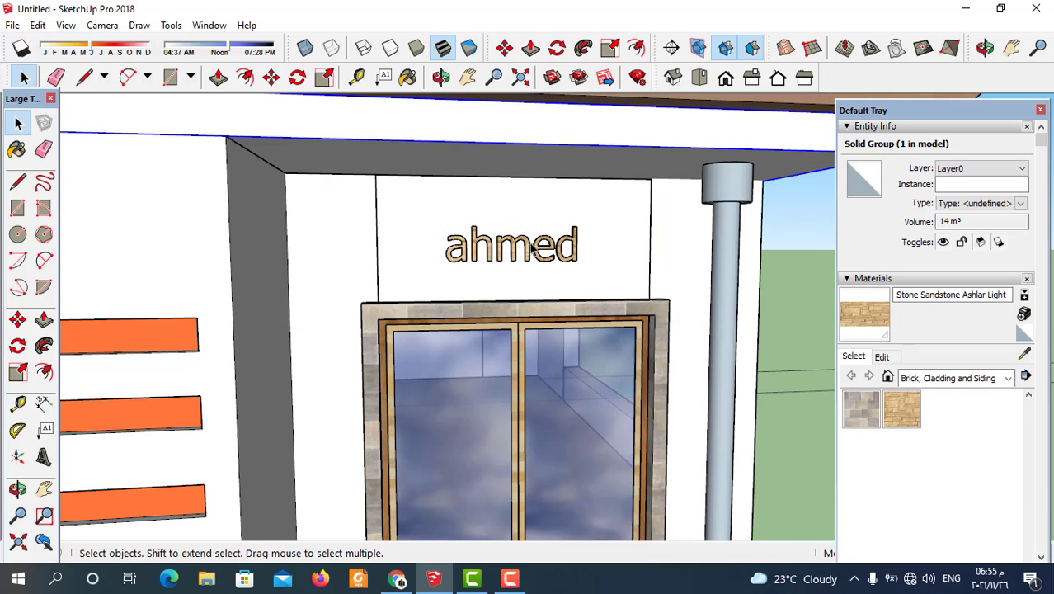
pyautogui.click(531, 250)
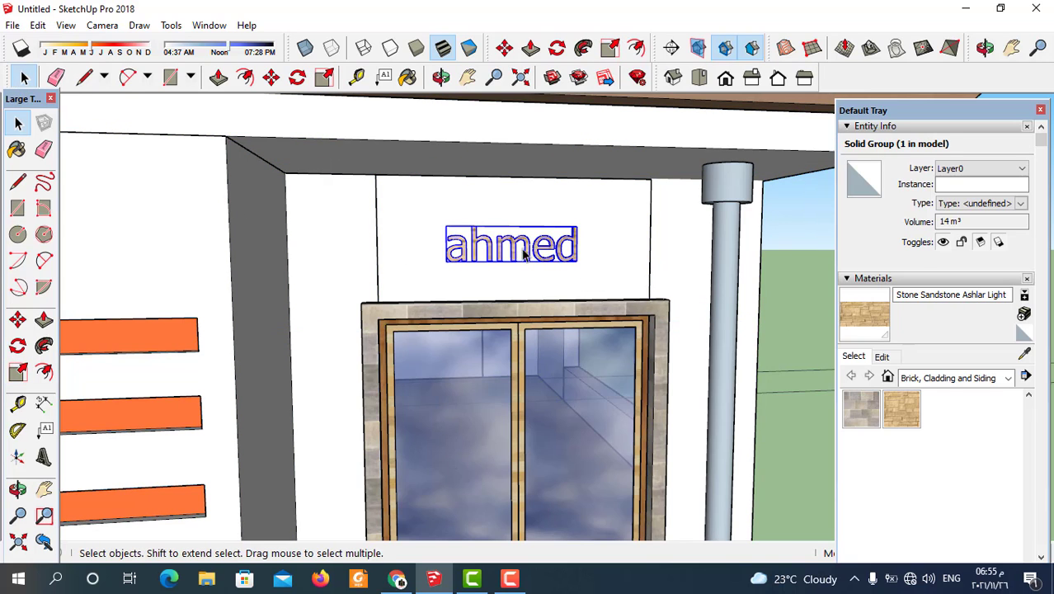
pyautogui.click(324, 78)
pyautogui.moveTo(577, 227); pyautogui.dragTo(633, 206)
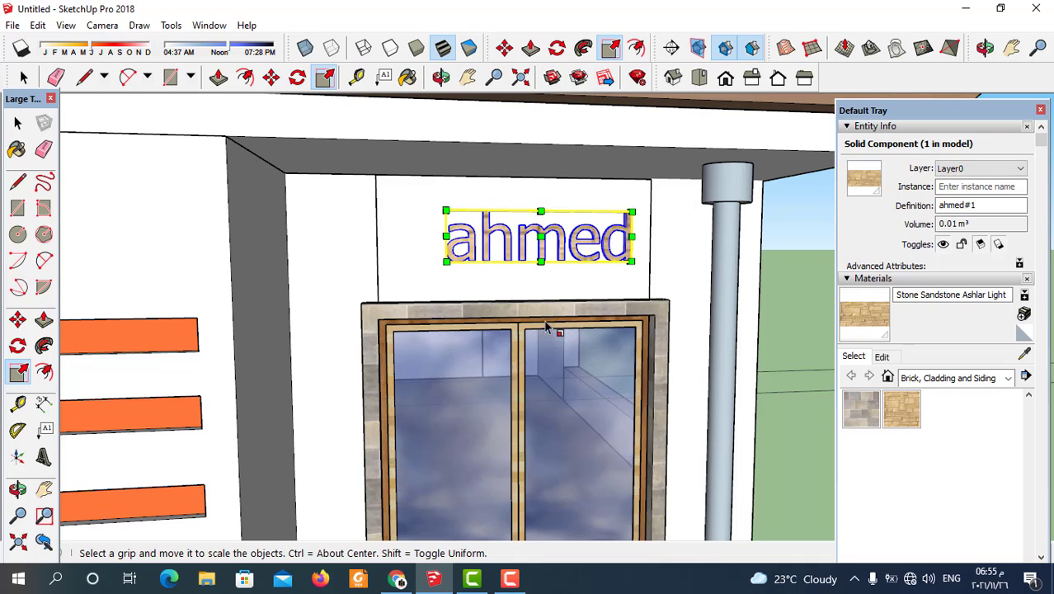
# Try tilting the sign with Rotate, then undo so it stays level.
pyautogui.click(297, 77)
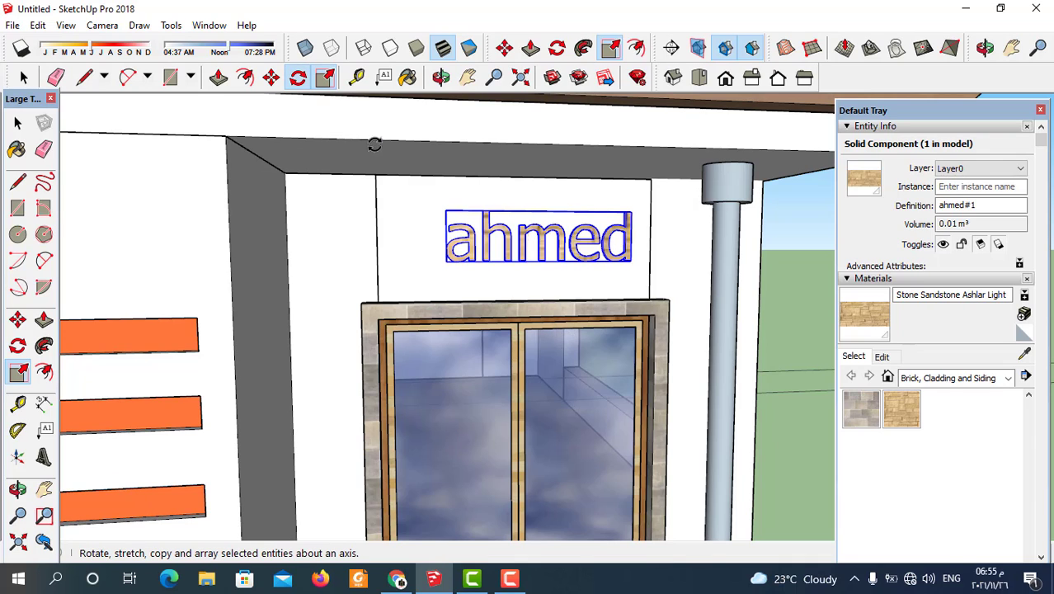
pyautogui.click(564, 260)
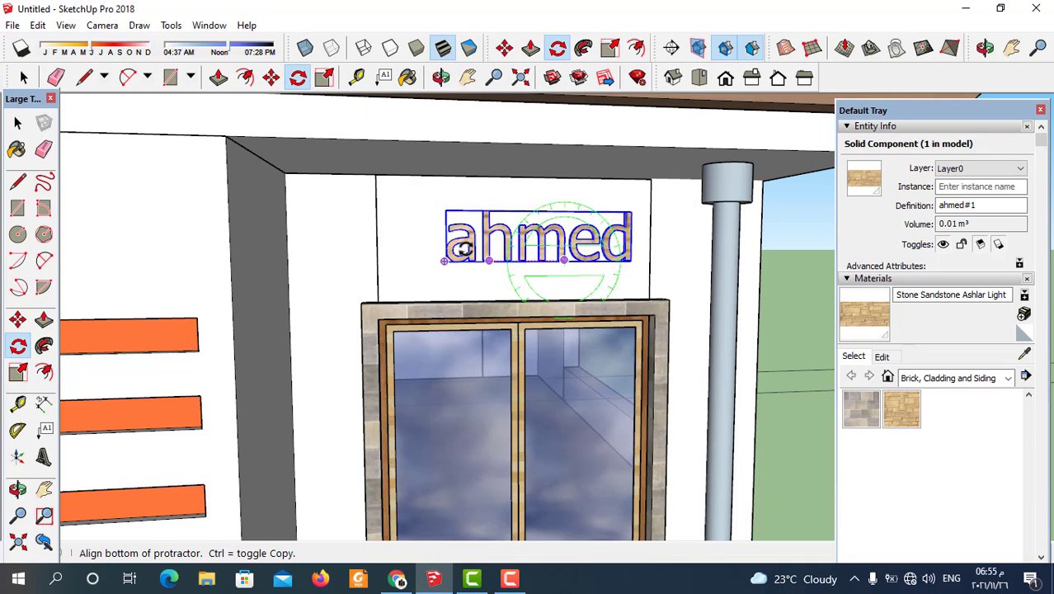
pyautogui.click(454, 240)
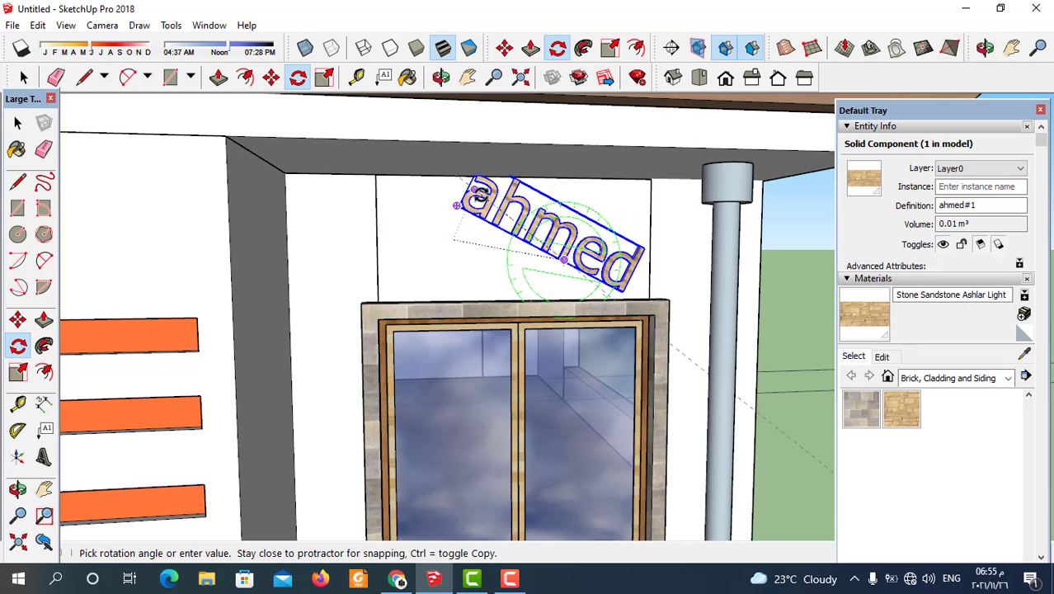
pyautogui.click(466, 198)
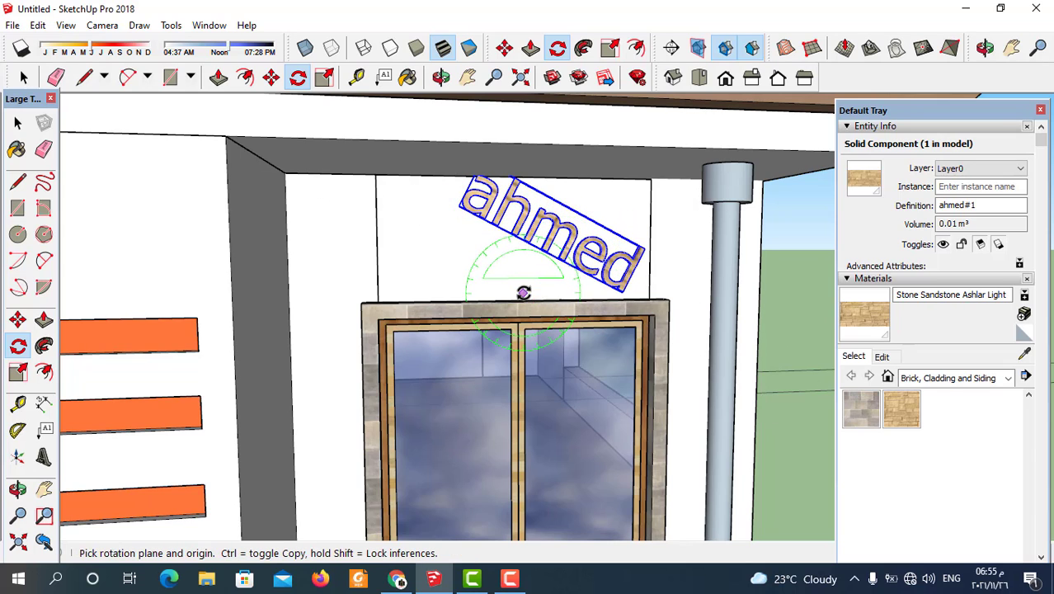
pyautogui.hotkey('ctrl', 'z')
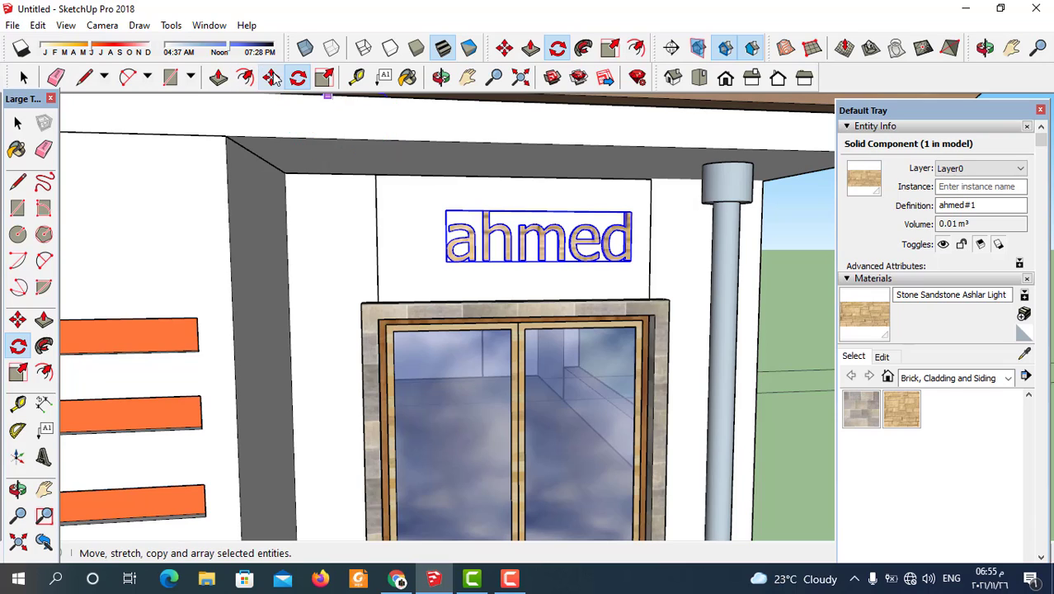
# Move the sign slightly left to centre it on the panel above the door.
pyautogui.click(271, 78)
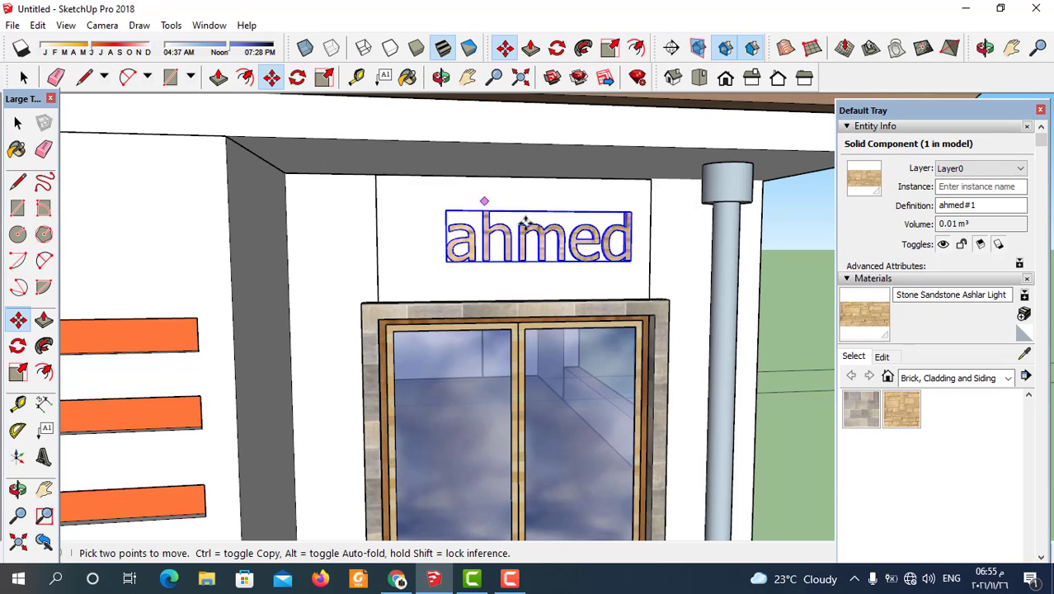
pyautogui.click(605, 278)
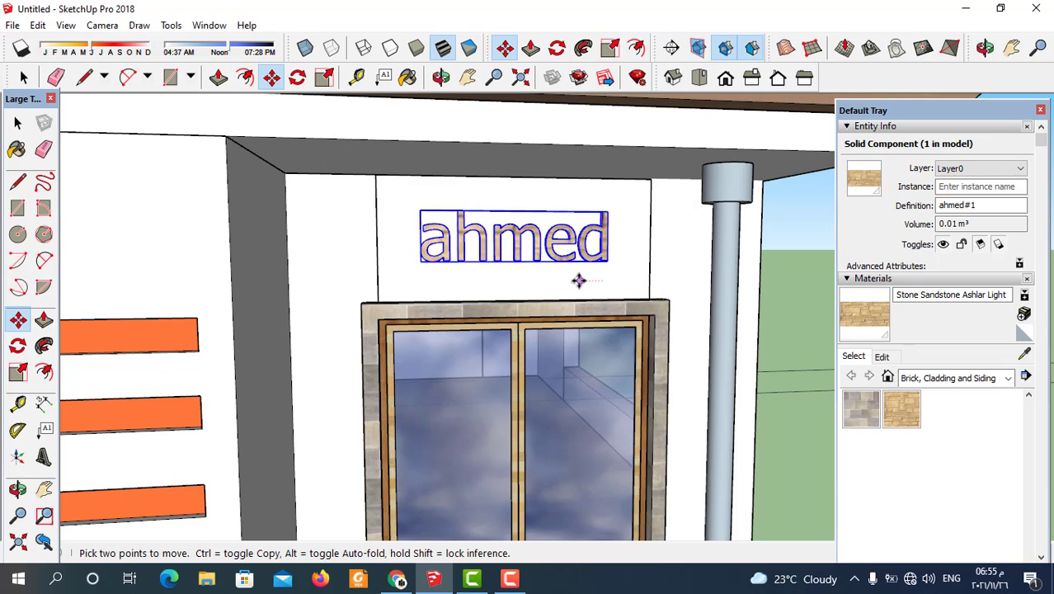
pyautogui.click(581, 279)
pyautogui.click(24, 77)
pyautogui.scroll(-2, 530, 238)
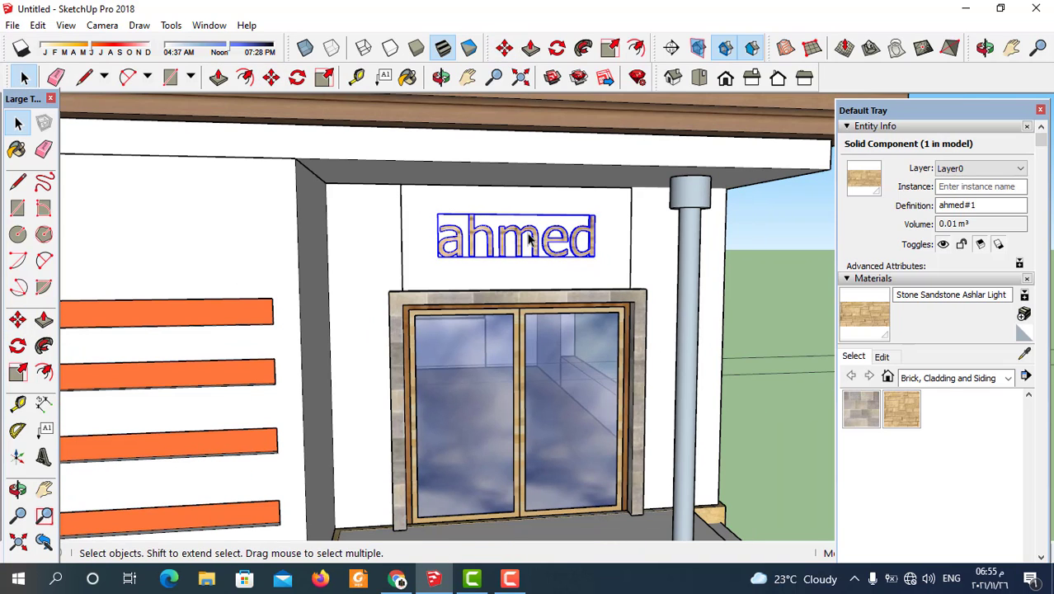
# Edit the ahmed component and push/pull the d and m letters outward.
pyautogui.click(748, 243)
pyautogui.moveTo(748, 242)
pyautogui.mouseDown(button='middle')
pyautogui.moveTo(582, 287)
pyautogui.moveTo(532, 252)
pyautogui.mouseUp(button='middle')
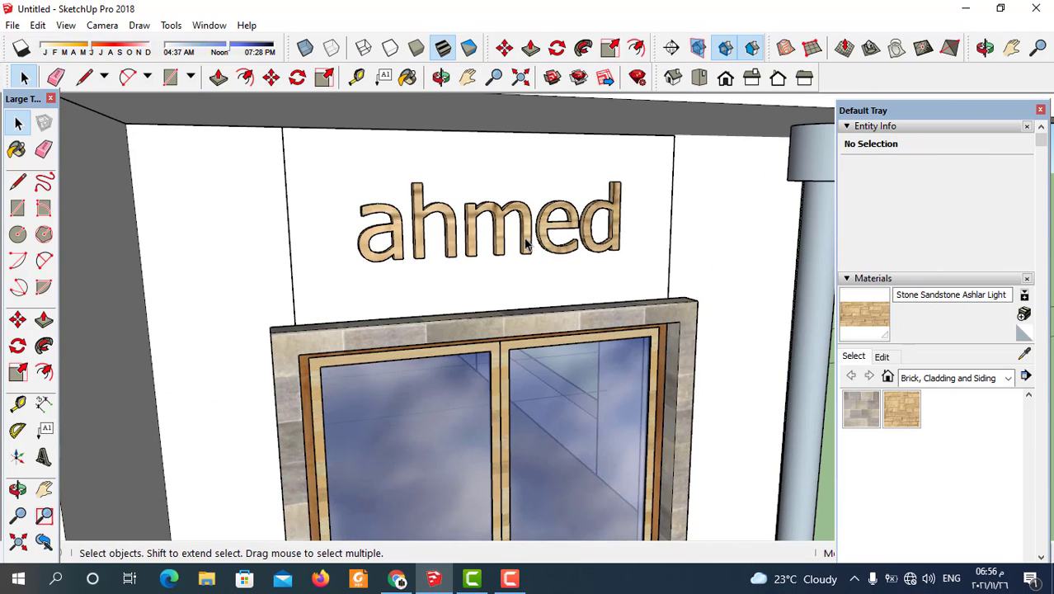
pyautogui.doubleClick(525, 242)
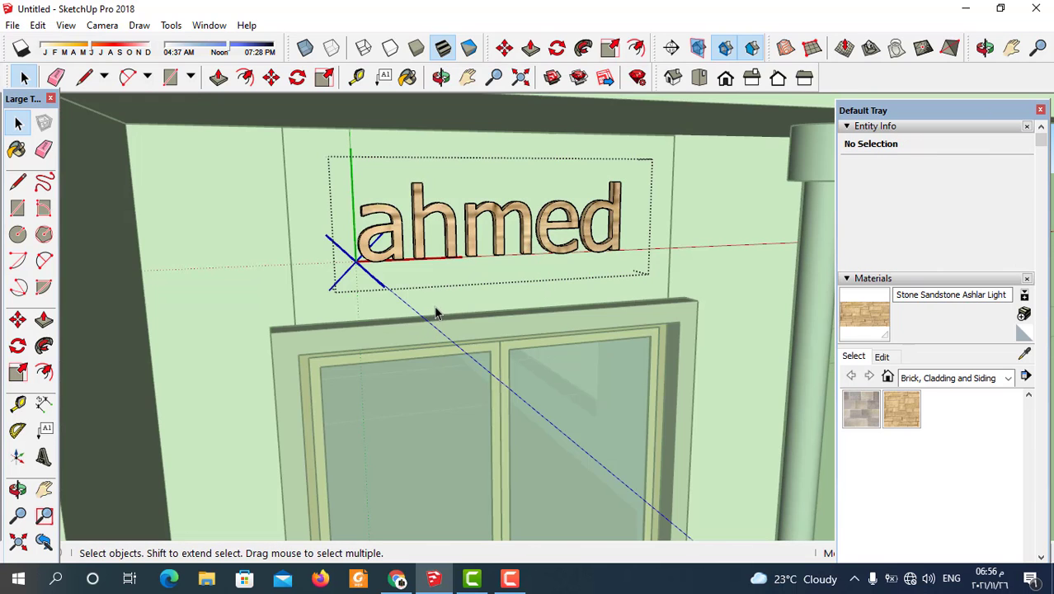
pyautogui.scroll(2, 470, 210)
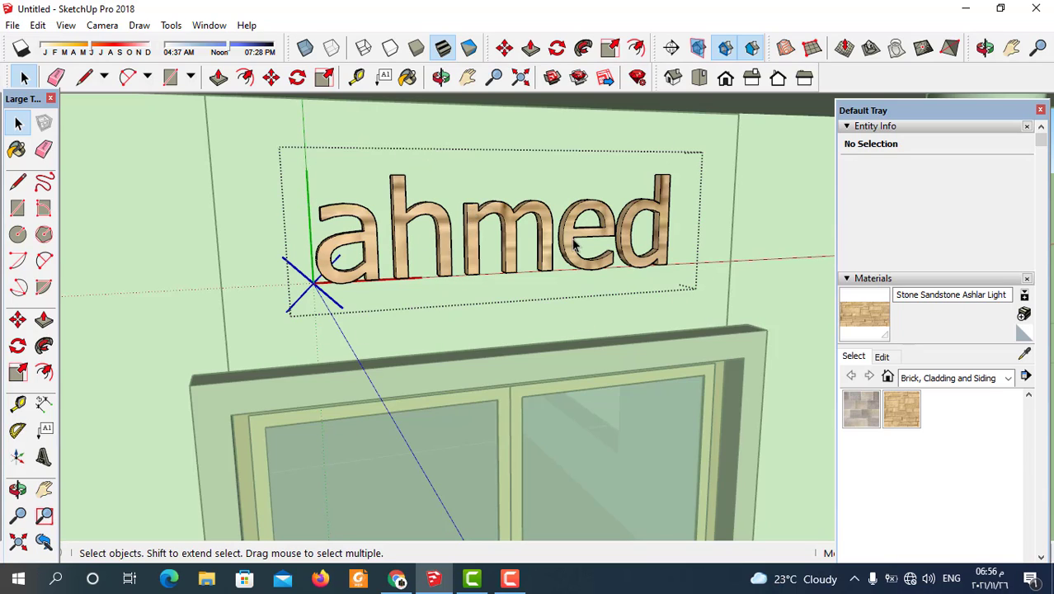
pyautogui.click(219, 76)
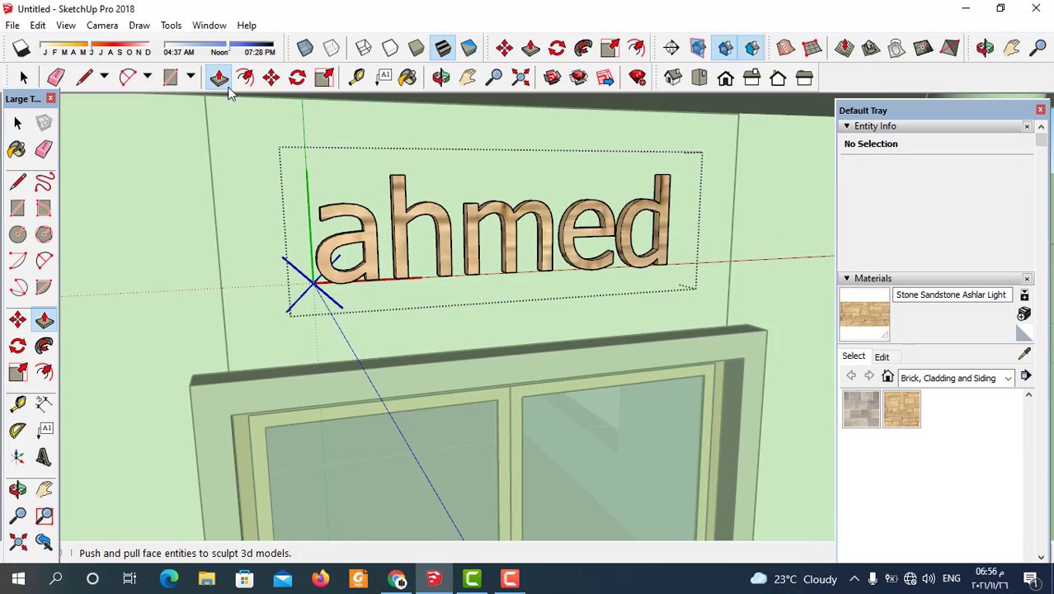
pyautogui.scroll(2, 633, 221)
pyautogui.click(633, 221)
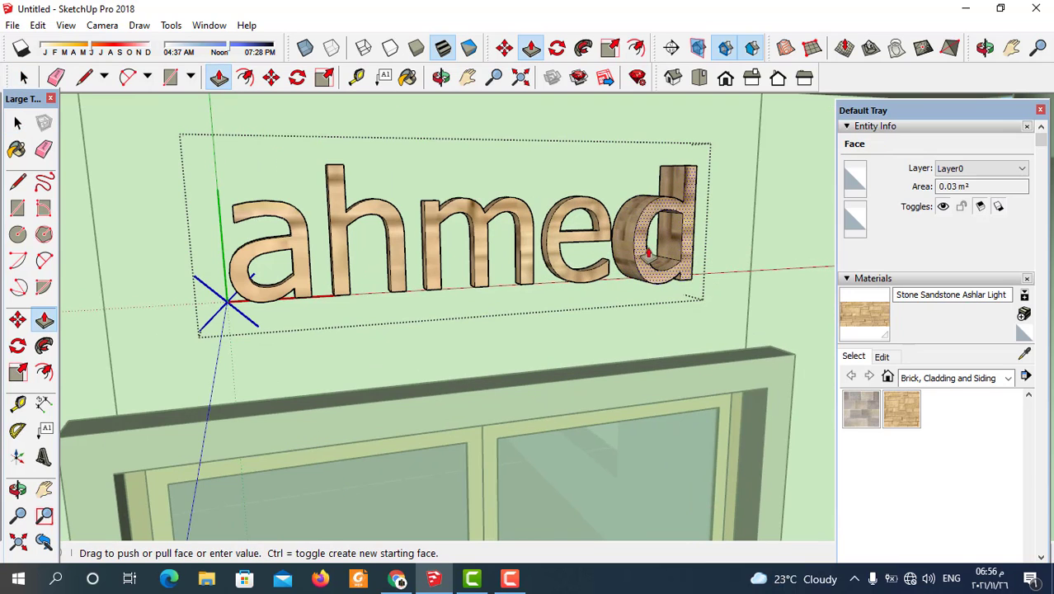
pyautogui.click(693, 224)
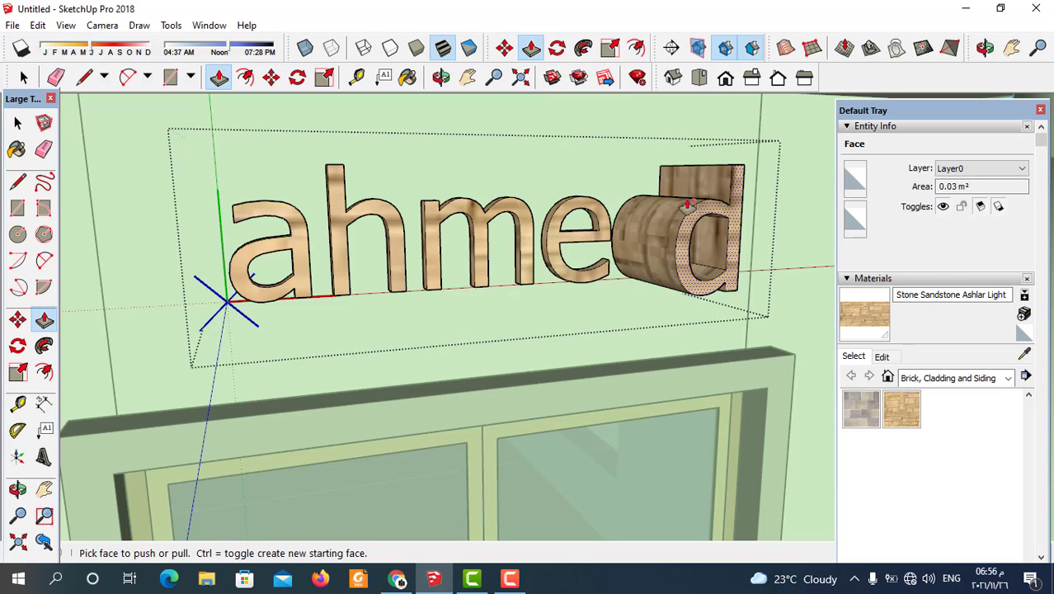
pyautogui.moveTo(658, 271)
pyautogui.mouseDown(button='middle')
pyautogui.moveTo(571, 262)
pyautogui.moveTo(642, 289)
pyautogui.mouseUp(button='middle')
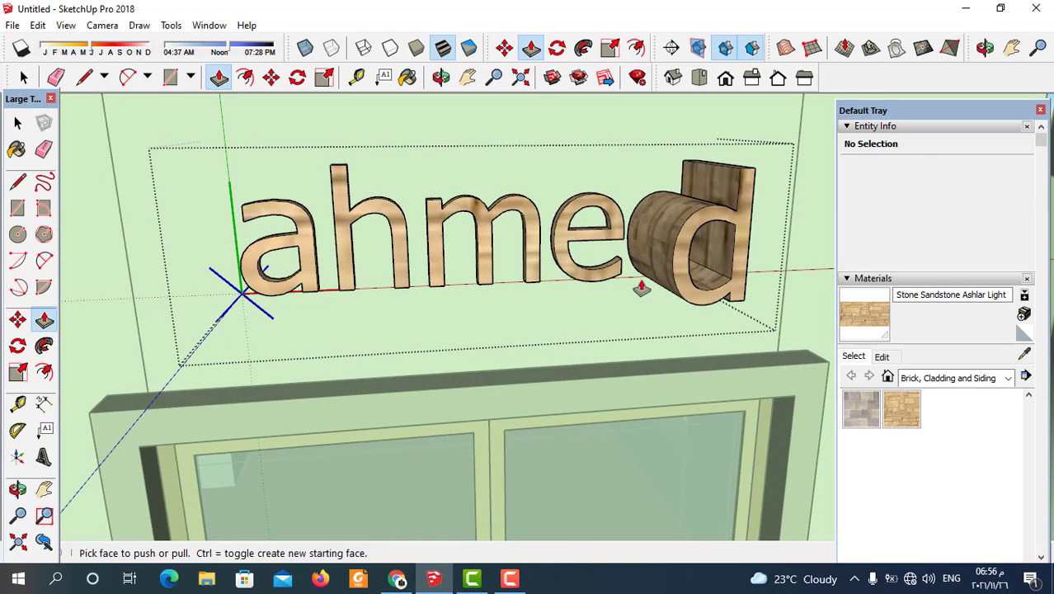
pyautogui.click(535, 249)
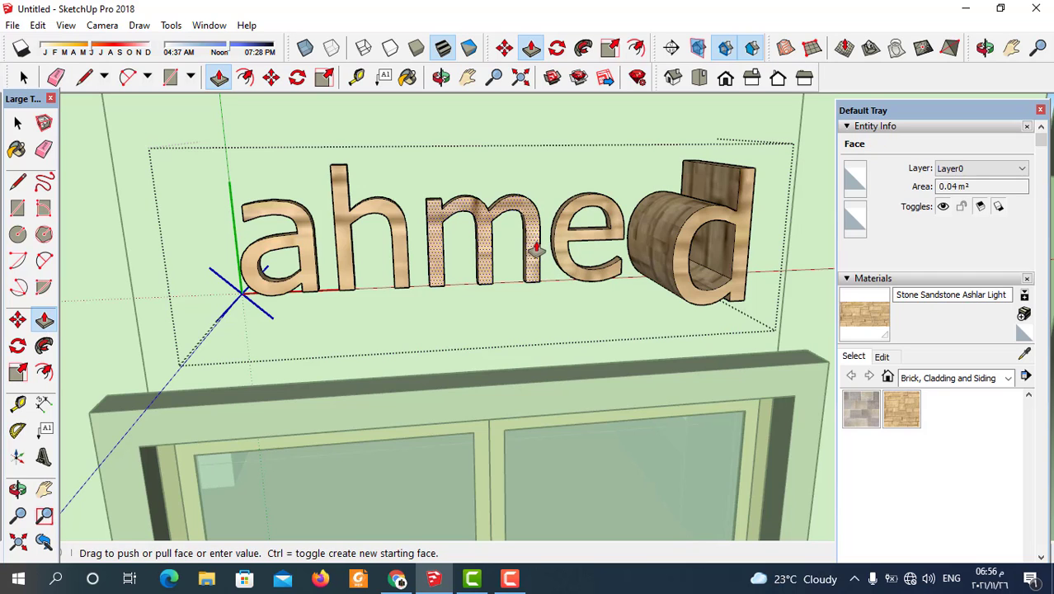
pyautogui.click(672, 249)
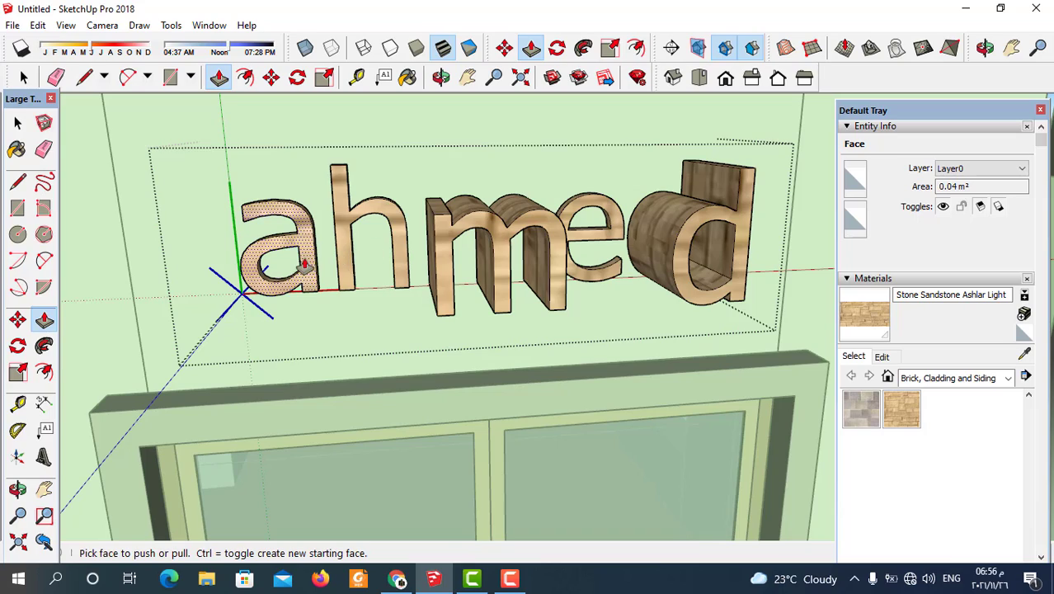
# Pull the h and e letters outward, then orbit out to view the whole sign.
pyautogui.moveTo(303, 264)
pyautogui.mouseDown(button='middle')
pyautogui.moveTo(350, 227)
pyautogui.moveTo(433, 338)
pyautogui.mouseUp(button='middle')
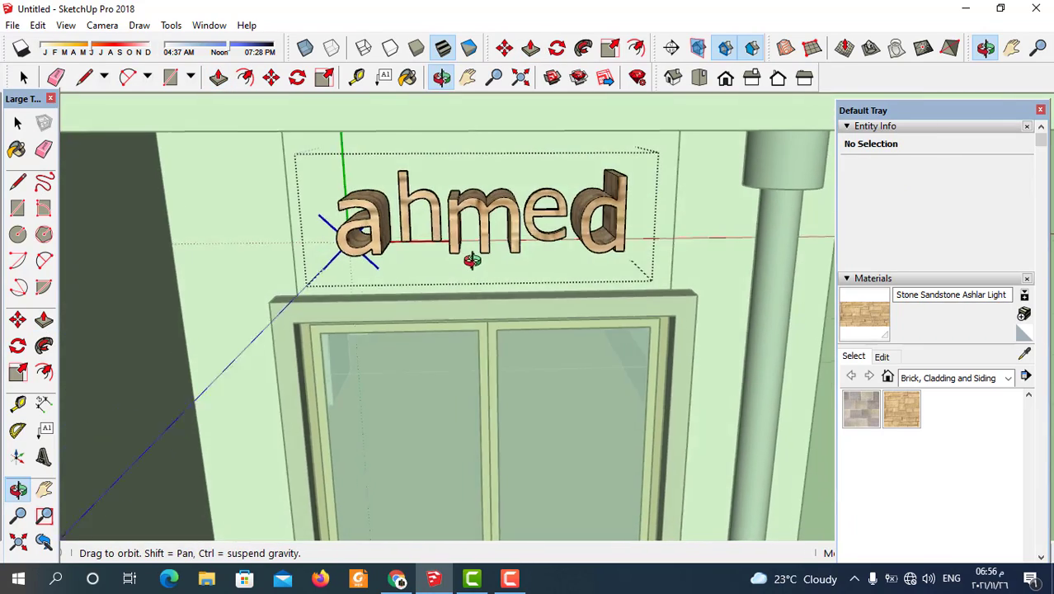
pyautogui.scroll(1, 413, 234)
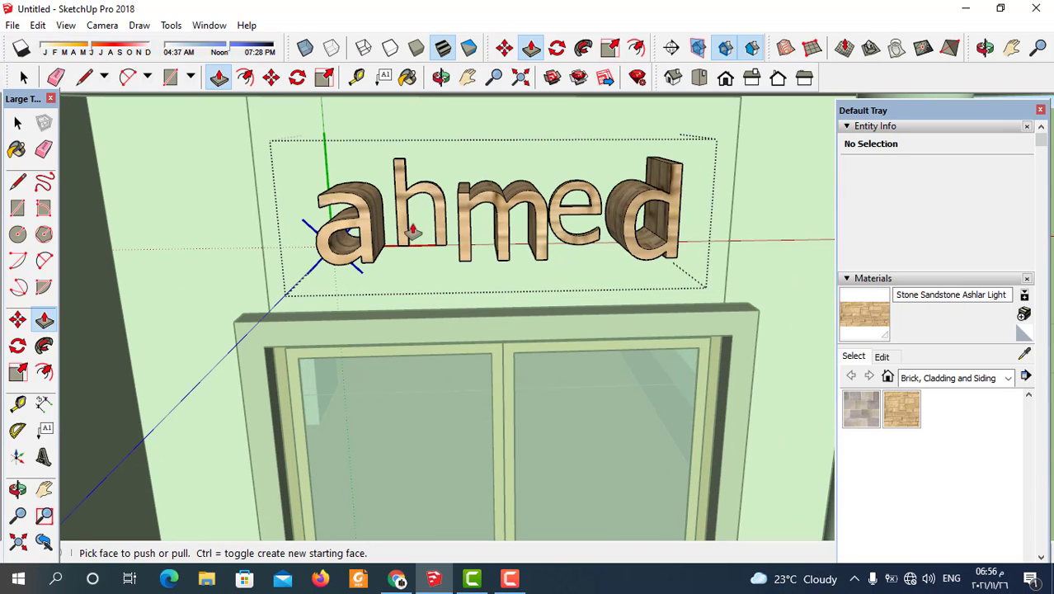
pyautogui.click(438, 240)
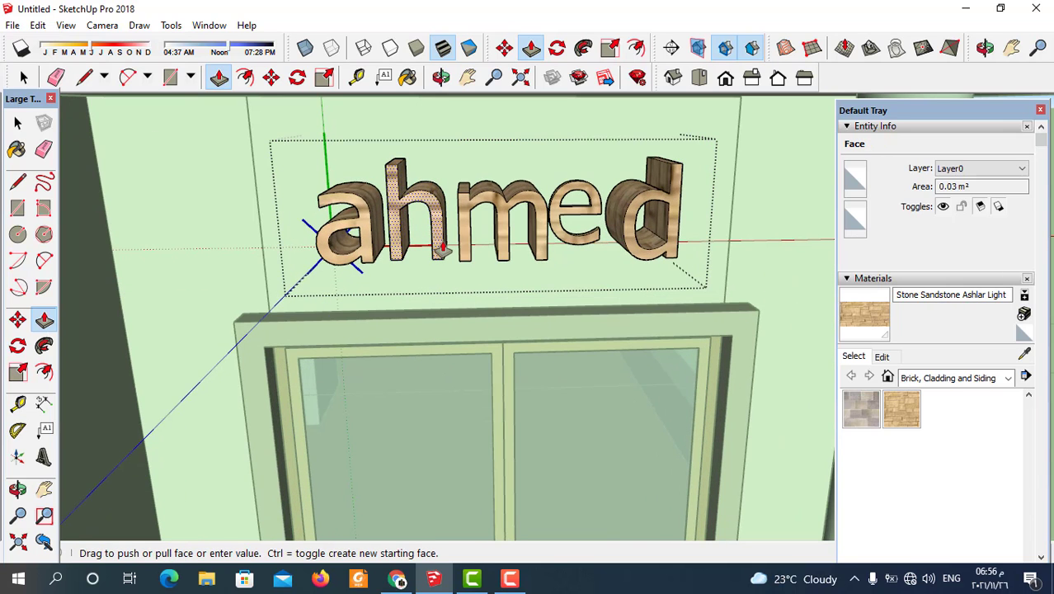
pyautogui.click(443, 247)
pyautogui.moveTo(443, 247); pyautogui.dragTo(569, 218, button='middle')
pyautogui.click(577, 227)
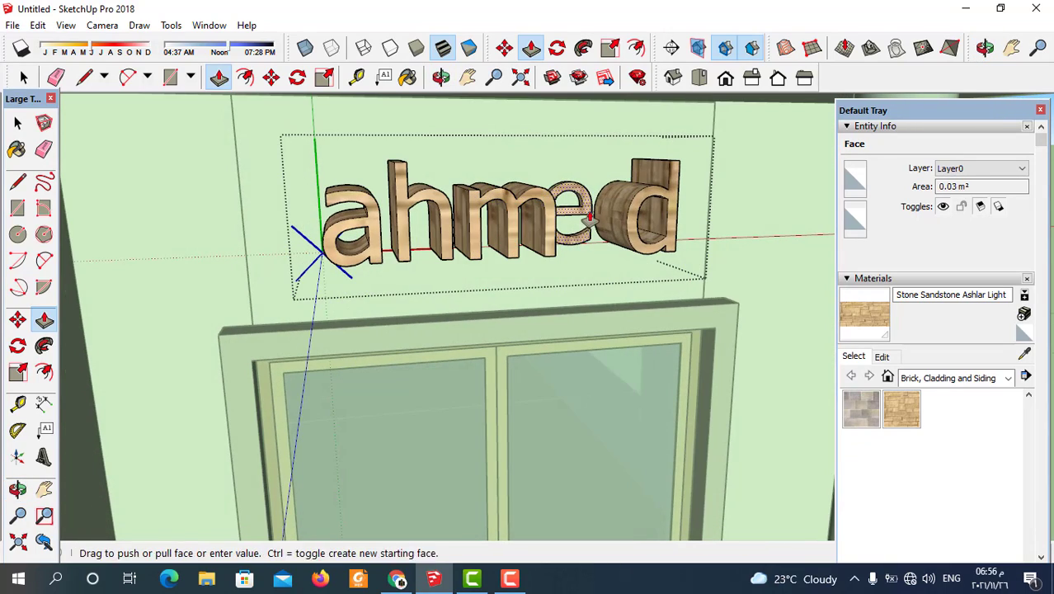
pyautogui.click(605, 261)
pyautogui.moveTo(605, 260)
pyautogui.mouseDown(button='middle')
pyautogui.moveTo(470, 199)
pyautogui.moveTo(423, 216)
pyautogui.mouseUp(button='middle')
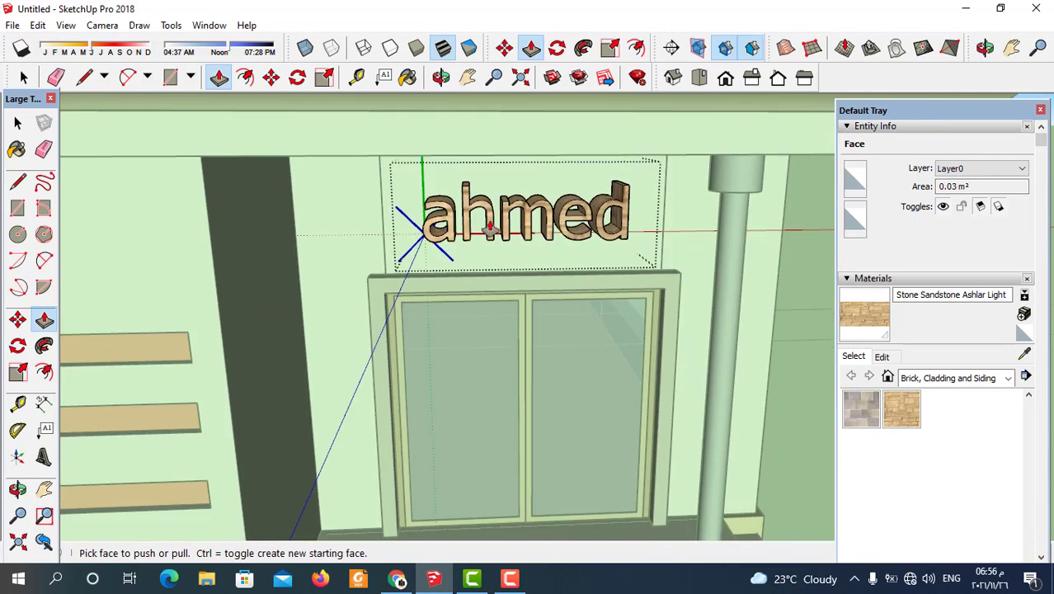
pyautogui.click(23, 77)
pyautogui.moveTo(175, 146)
pyautogui.mouseDown(button='middle')
pyautogui.moveTo(691, 262)
pyautogui.moveTo(509, 218)
pyautogui.mouseUp(button='middle')
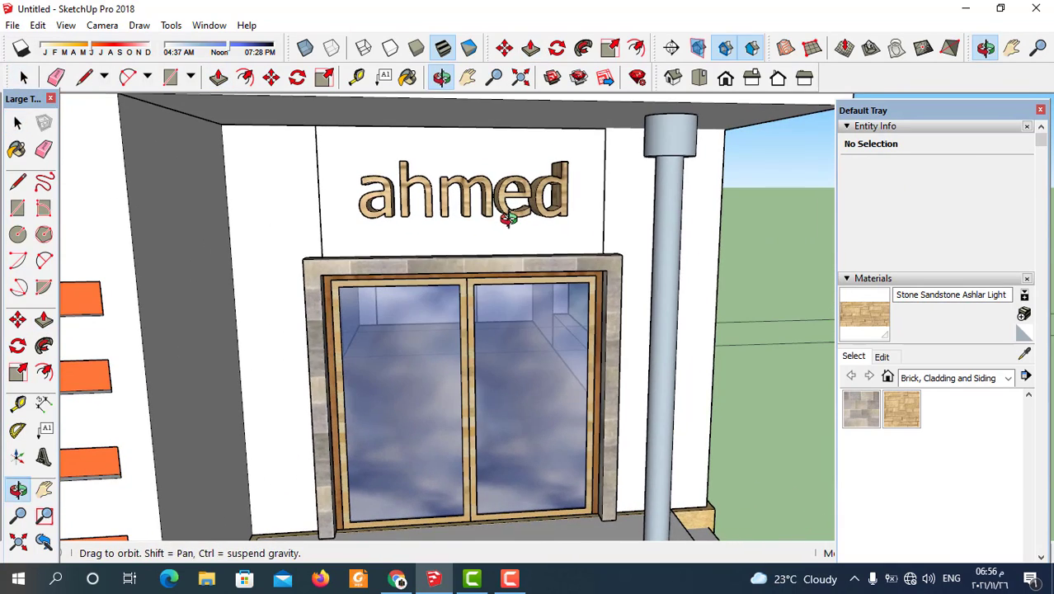
pyautogui.scroll(2, 541, 231)
pyautogui.moveTo(524, 233)
pyautogui.mouseDown(button='middle')
pyautogui.moveTo(560, 282)
pyautogui.moveTo(557, 207)
pyautogui.moveTo(493, 228)
pyautogui.moveTo(536, 249)
pyautogui.mouseUp(button='middle')
pyautogui.scroll(-2, 527, 256)
pyautogui.scroll(2, 512, 258)
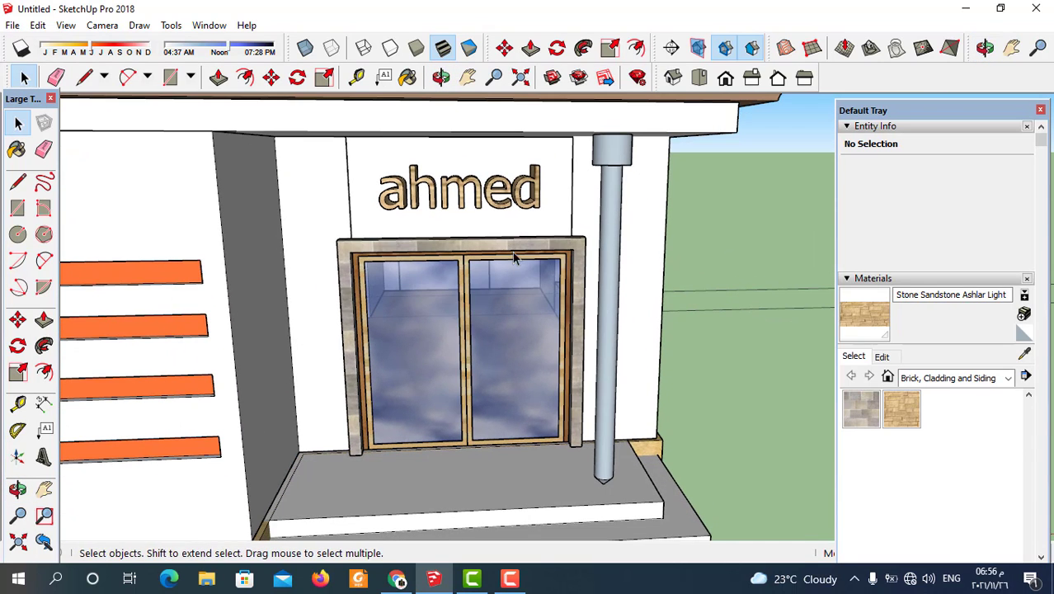
pyautogui.click(22, 48)
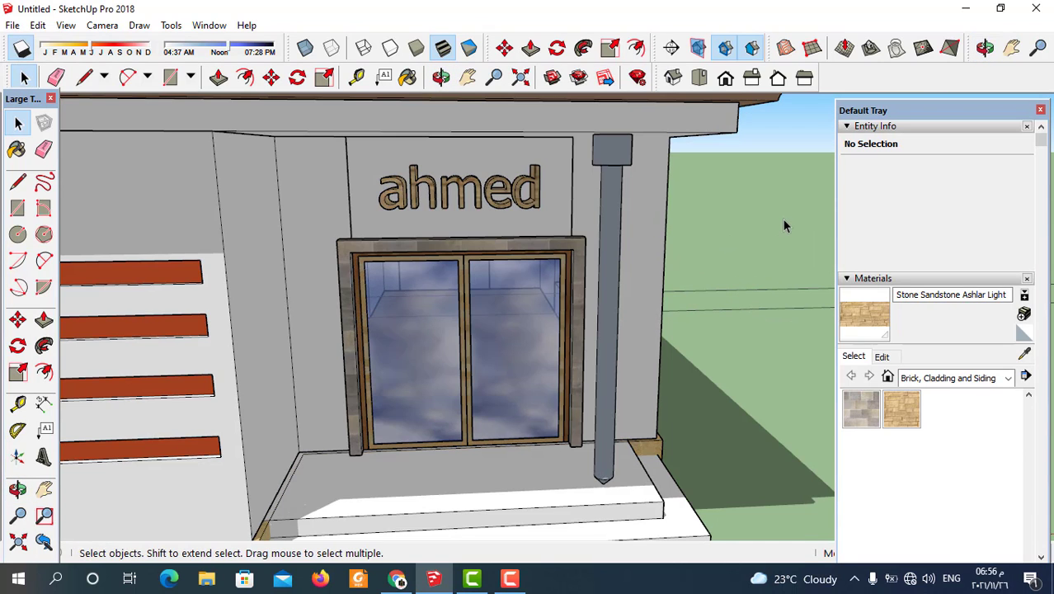
pyautogui.moveTo(654, 259)
pyautogui.mouseDown(button='middle')
pyautogui.moveTo(470, 218)
pyautogui.moveTo(663, 252)
pyautogui.moveTo(607, 188)
pyautogui.mouseUp(button='middle')
pyautogui.scroll(-3, 527, 206)
pyautogui.scroll(-1, 462, 165)
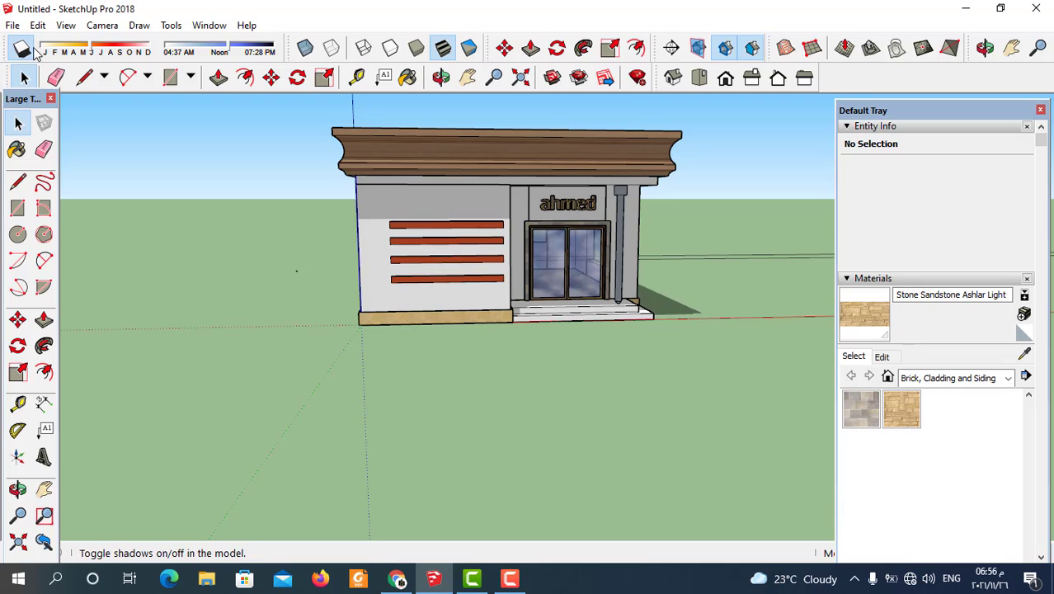
pyautogui.click(20, 49)
pyautogui.scroll(3, 601, 248)
pyautogui.scroll(2, 593, 231)
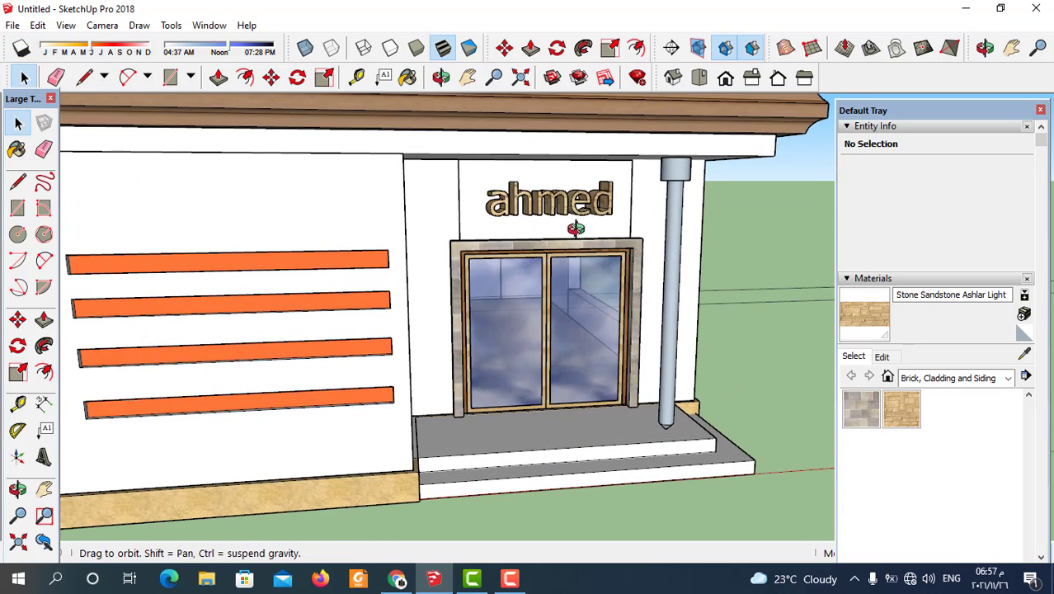
pyautogui.moveTo(590, 214); pyautogui.dragTo(585, 189, button='middle')
pyautogui.scroll(-3, 585, 189)
pyautogui.moveTo(593, 264); pyautogui.dragTo(612, 422, button='middle')
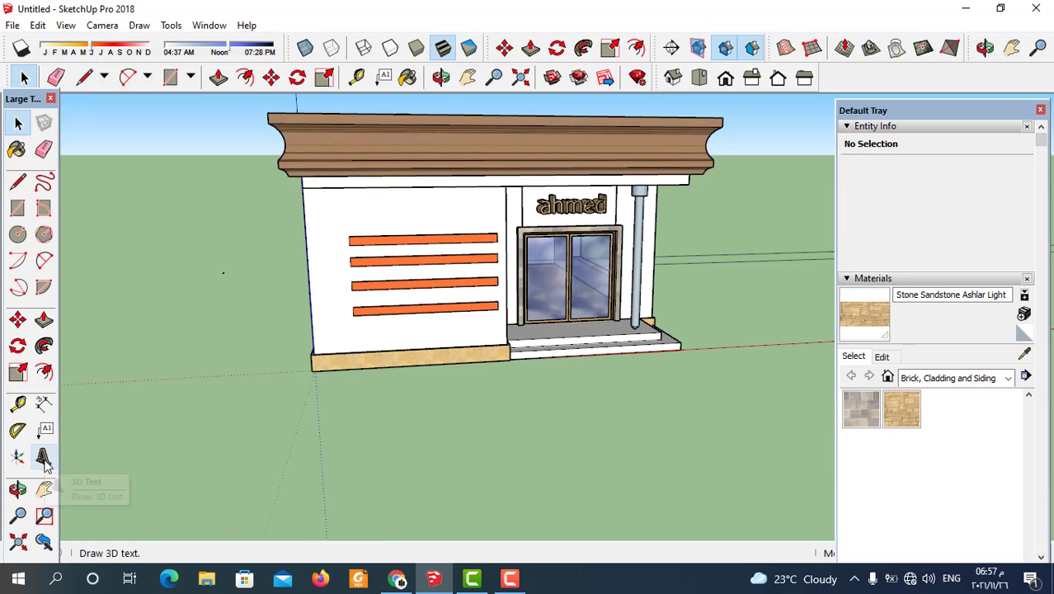
pyautogui.click(43, 456)
pyautogui.click(18, 122)
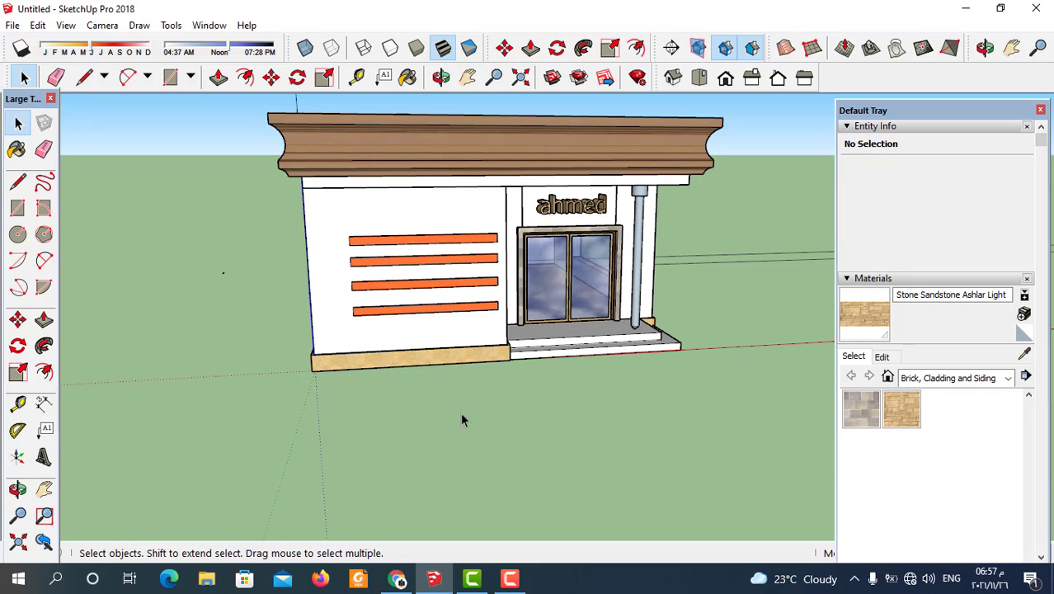
# Create 3D text 12345 and place it on the wall above the orange stripes.
pyautogui.click(43, 458)
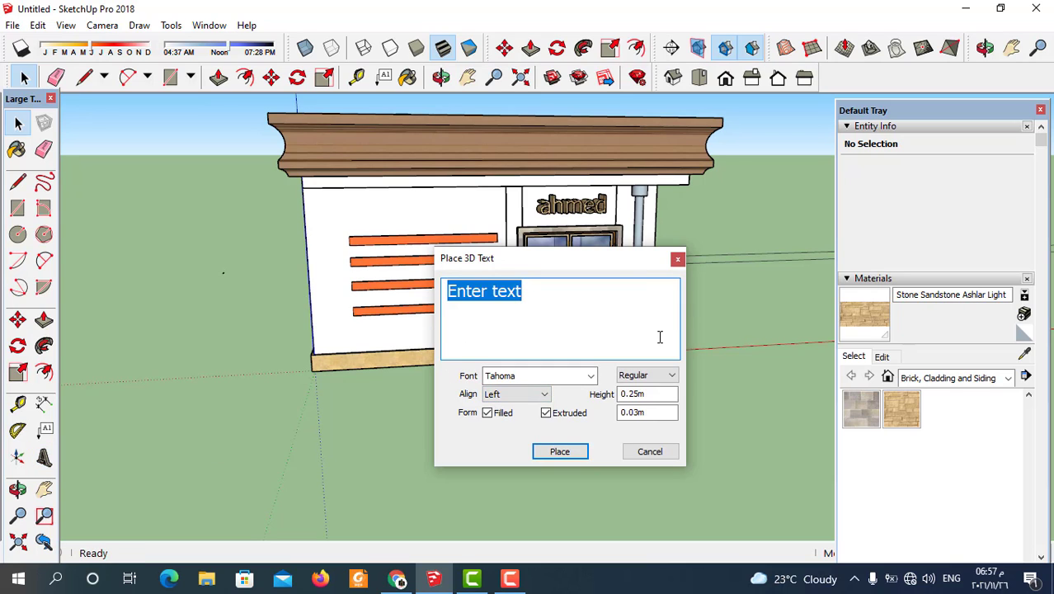
pyautogui.write('12345')
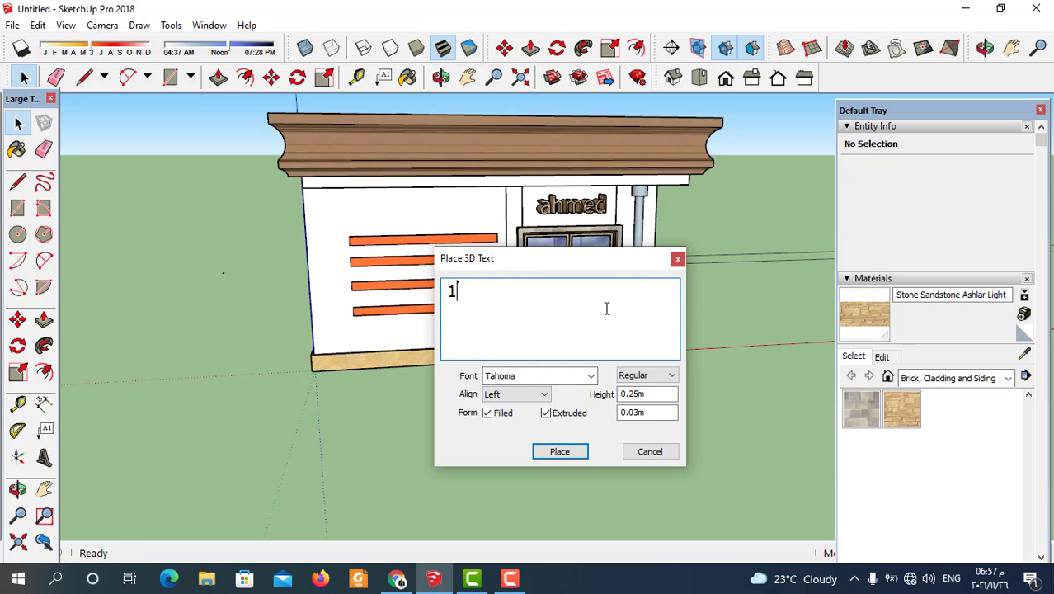
pyautogui.click(557, 452)
pyautogui.scroll(2, 385, 231)
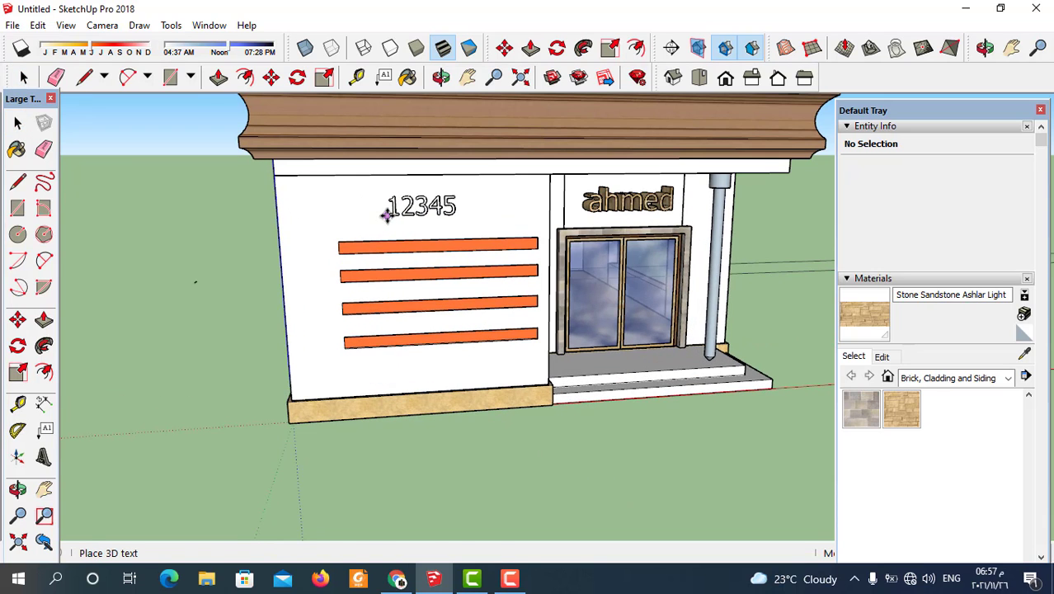
pyautogui.click(388, 216)
# Copy the 12345 sign to the right using Move with Ctrl.
pyautogui.scroll(1, 345, 177)
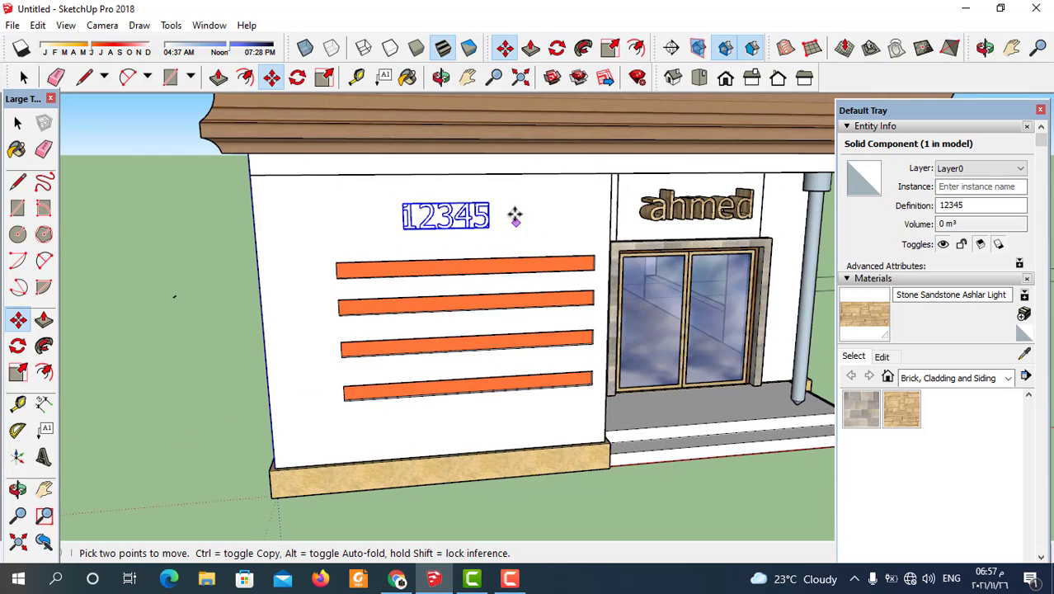
pyautogui.scroll(1, 428, 216)
pyautogui.scroll(2, 427, 216)
pyautogui.scroll(1, 445, 219)
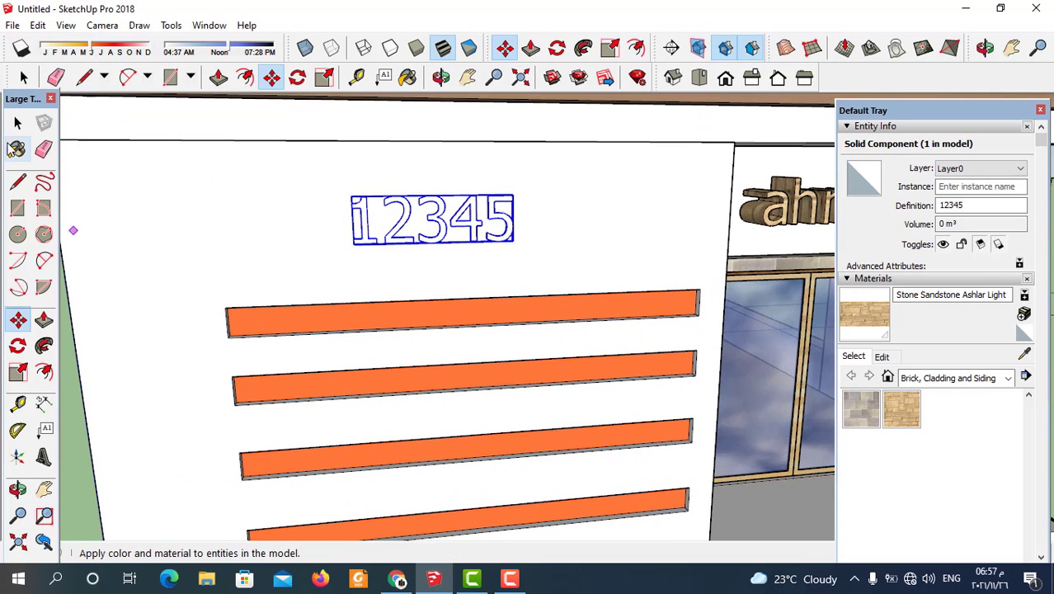
pyautogui.press('ctrl')
pyautogui.click(426, 265)
pyautogui.click(607, 261)
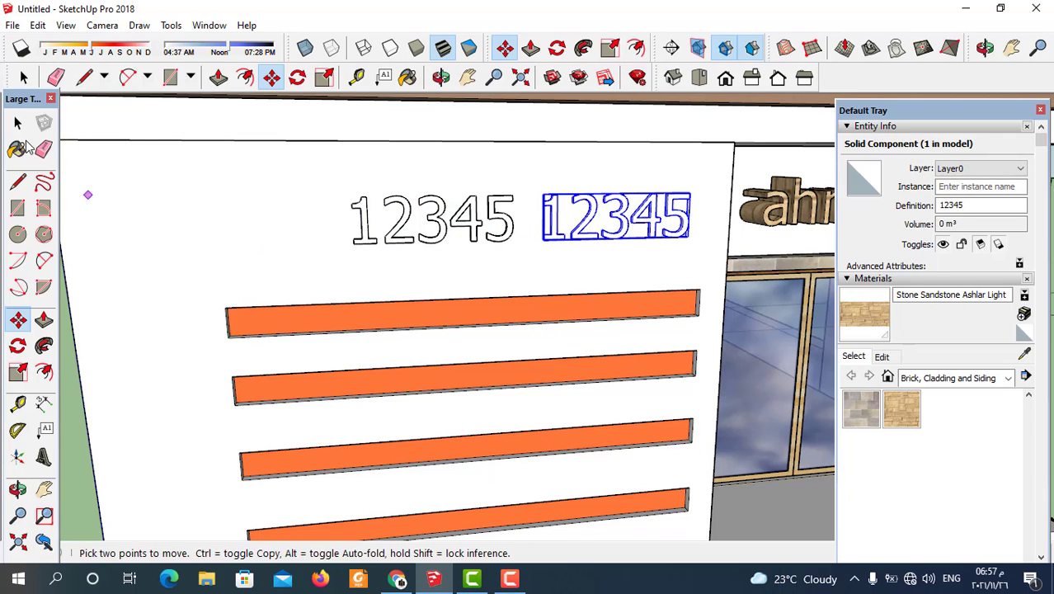
pyautogui.click(19, 123)
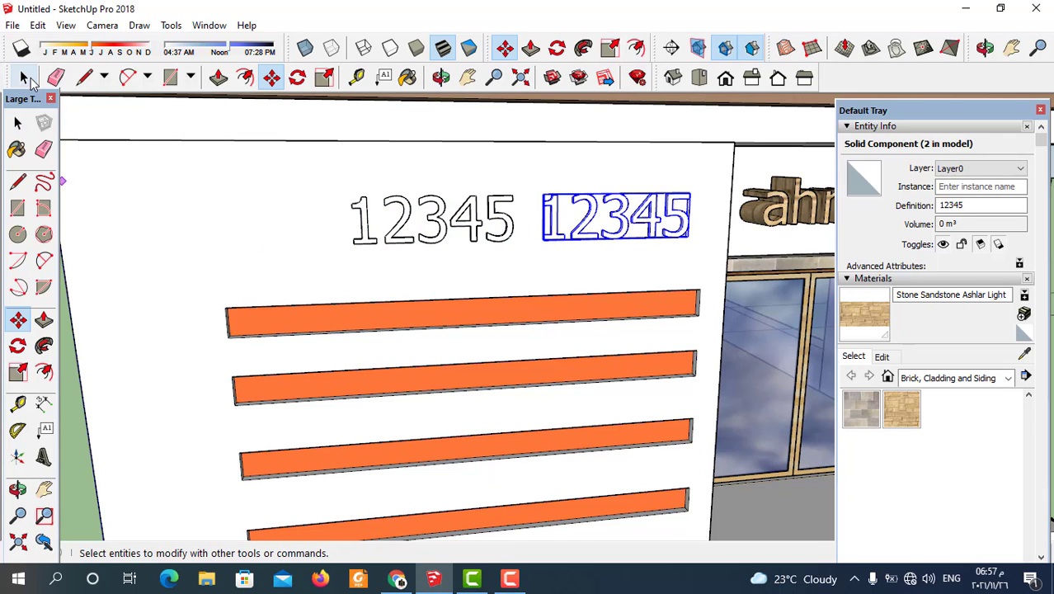
pyautogui.doubleClick(504, 223)
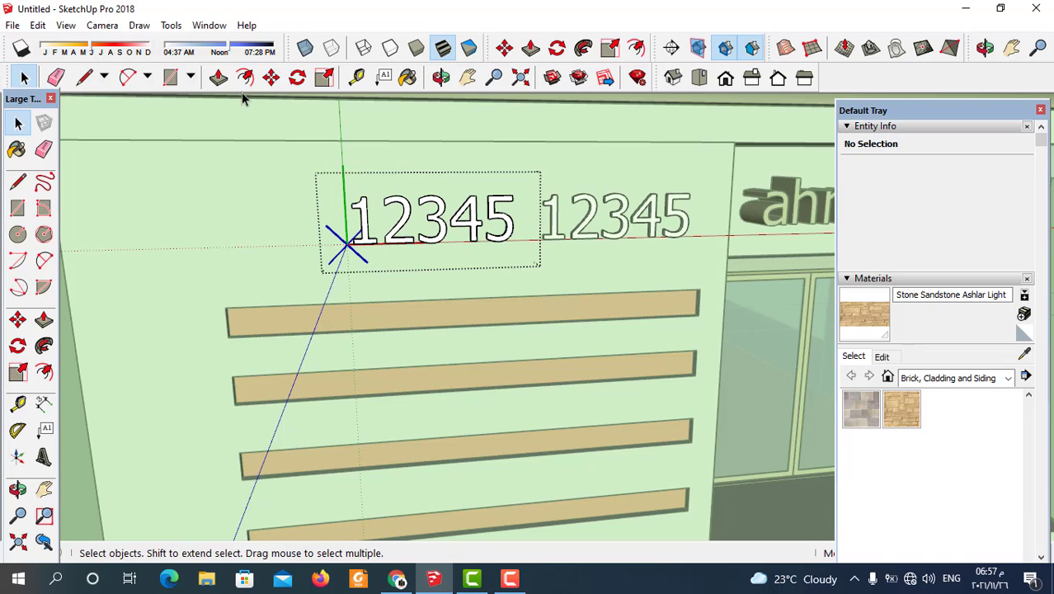
# Push/pull the 5 much further out from the wall.
pyautogui.click(218, 76)
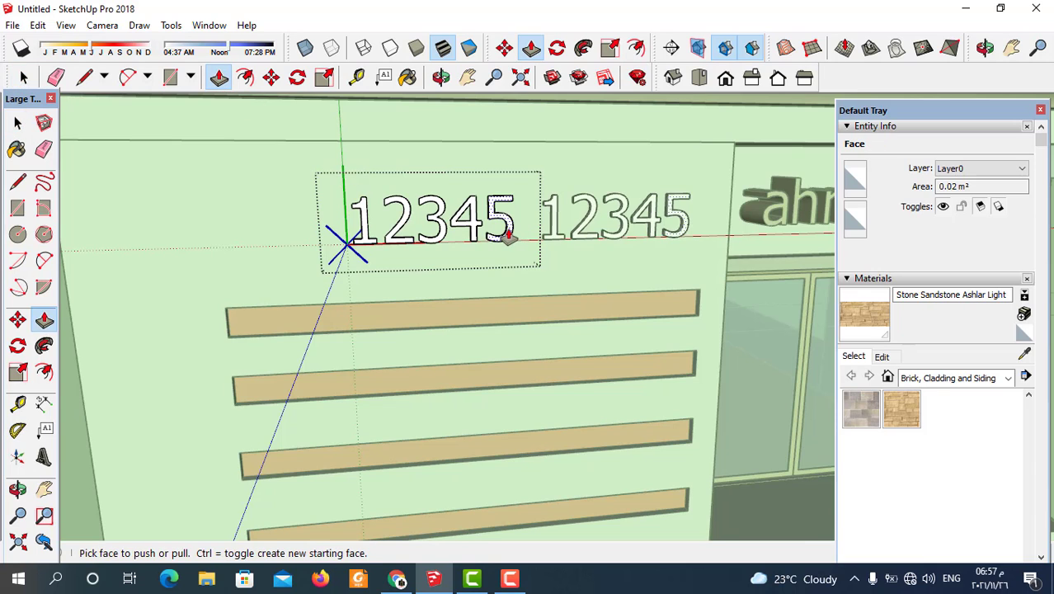
pyautogui.click(507, 237)
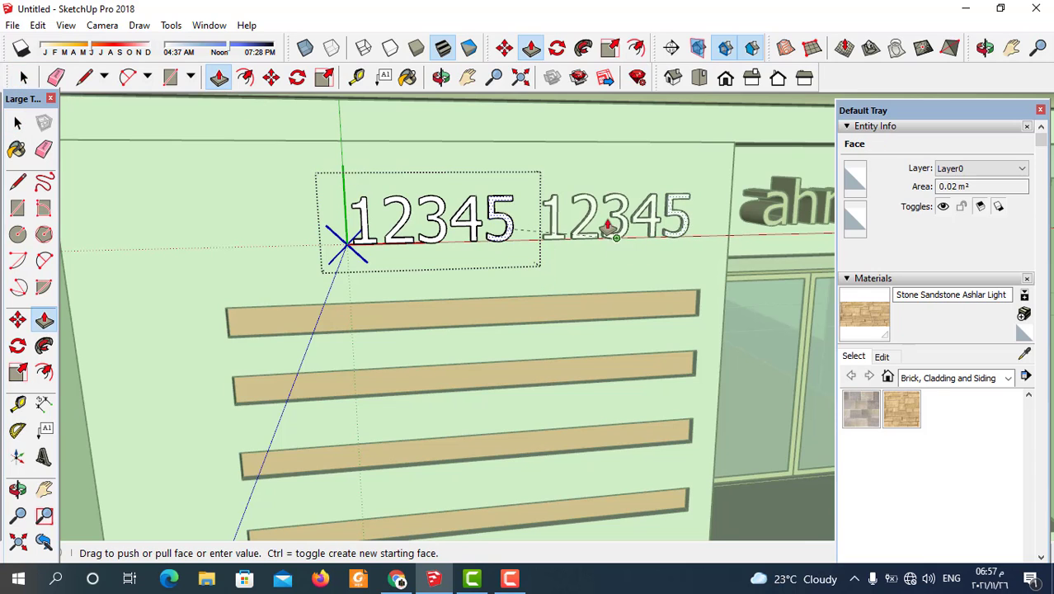
pyautogui.moveTo(614, 266)
pyautogui.mouseDown(button='middle')
pyautogui.moveTo(706, 277)
pyautogui.moveTo(756, 299)
pyautogui.mouseUp(button='middle')
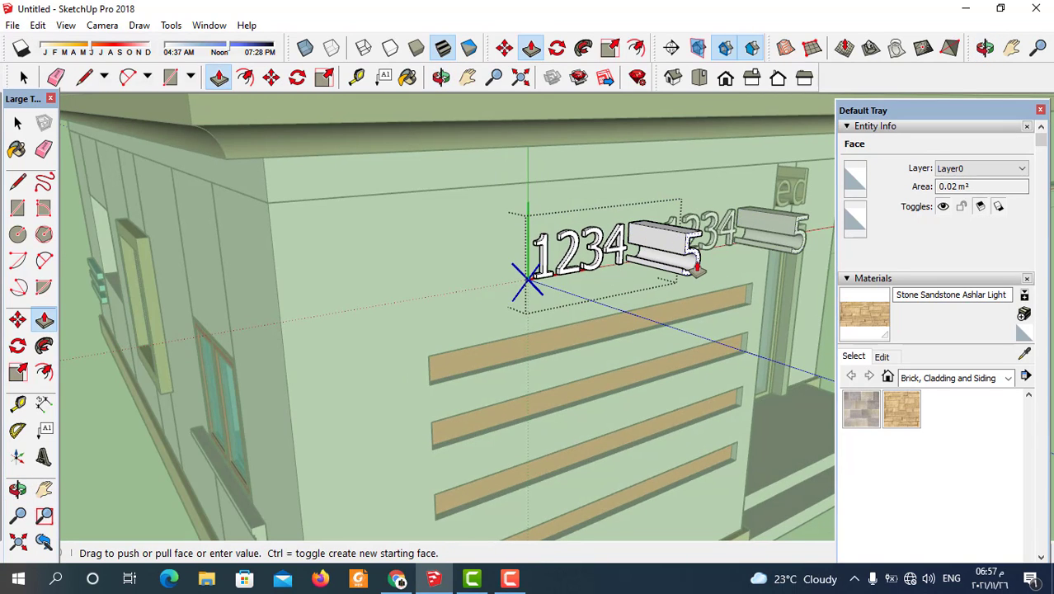
pyautogui.click(697, 266)
pyautogui.moveTo(651, 301); pyautogui.dragTo(608, 303, button='middle')
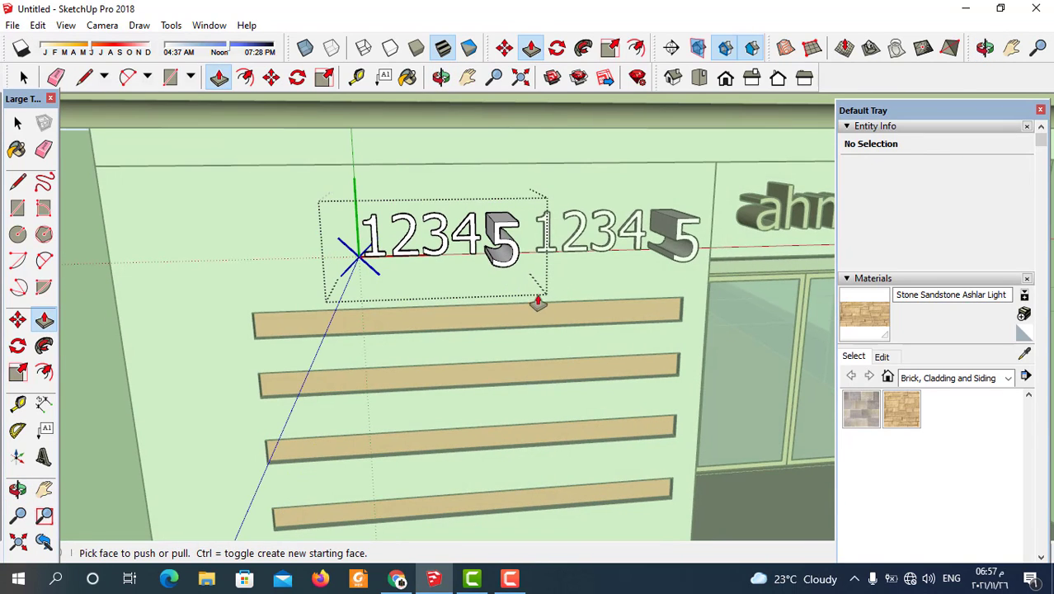
# Delete the 1 so both number signs read 2345.
pyautogui.click(24, 77)
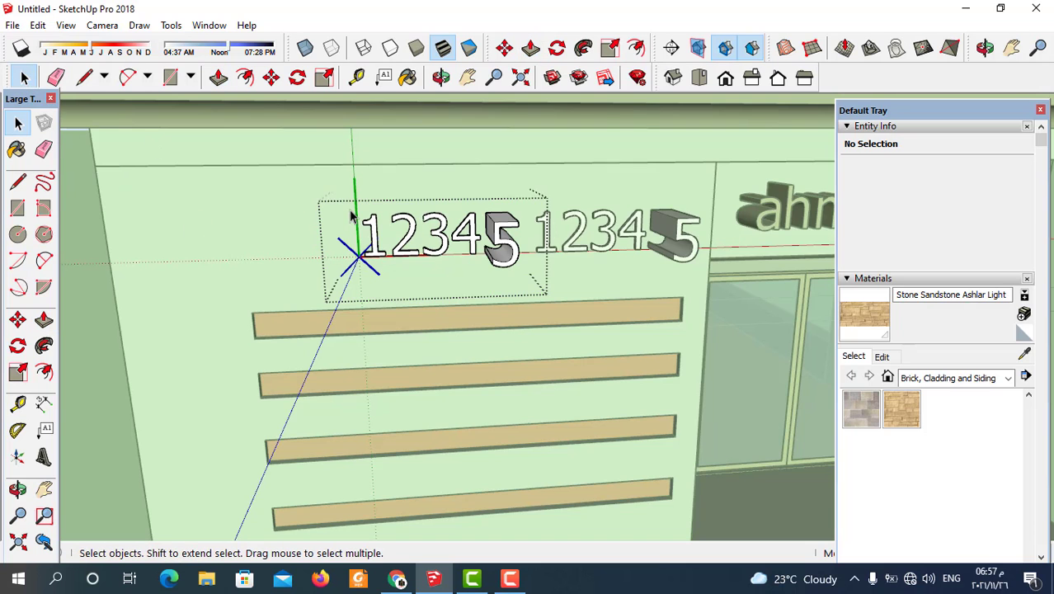
pyautogui.scroll(1, 370, 215)
pyautogui.scroll(1, 354, 212)
pyautogui.scroll(1, 351, 216)
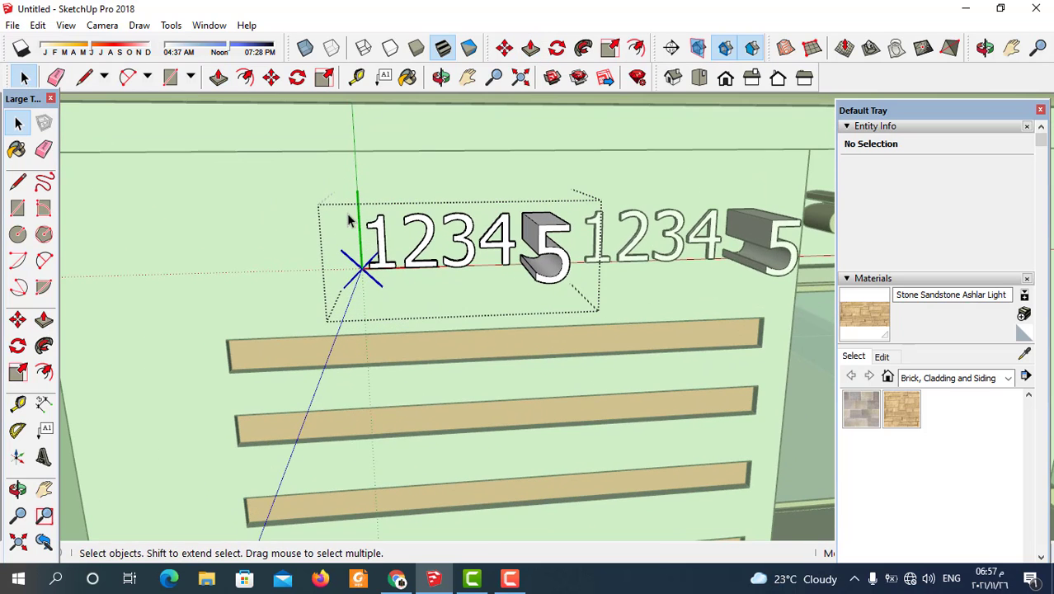
pyautogui.click(397, 284)
pyautogui.press('Delete')
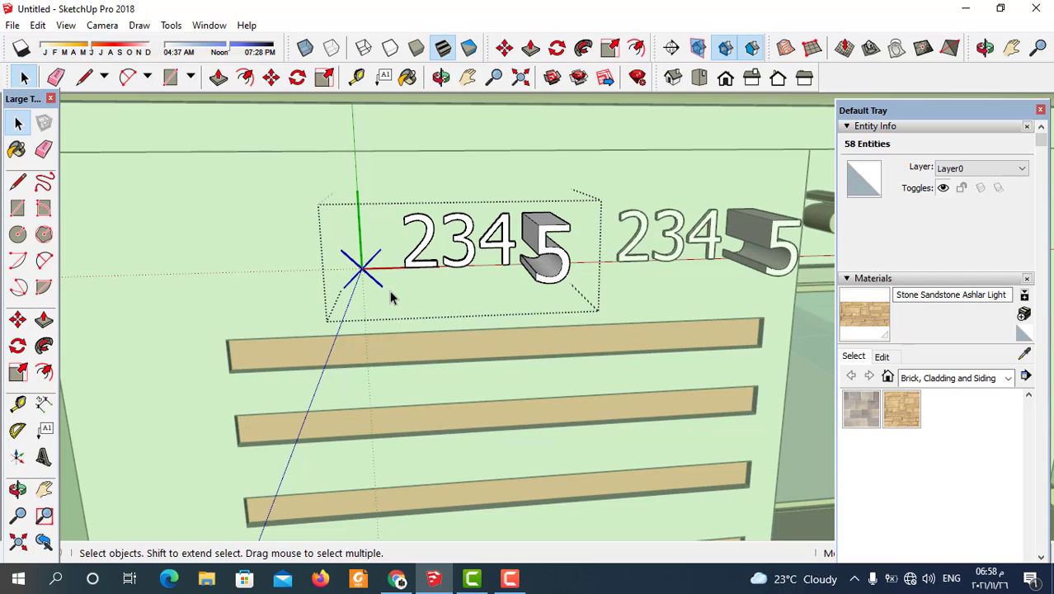
pyautogui.scroll(-1, 489, 253)
pyautogui.scroll(-1, 349, 216)
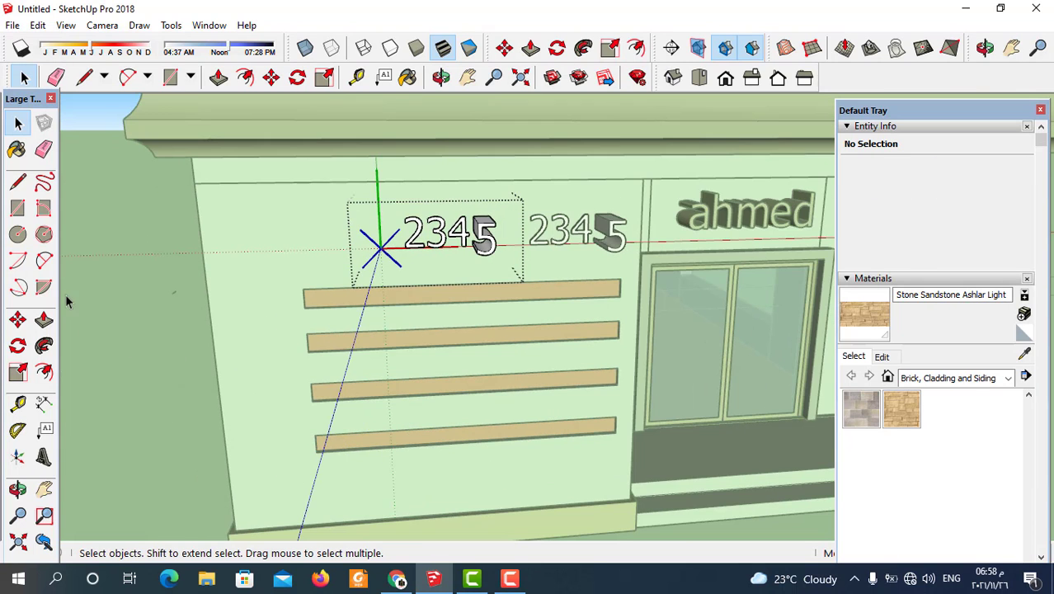
# Zoom out and orbit to view the whole house front with both 2345 signs.
pyautogui.scroll(-2, 426, 271)
pyautogui.moveTo(426, 271)
pyautogui.mouseDown(button='middle')
pyautogui.moveTo(481, 228)
pyautogui.moveTo(496, 274)
pyautogui.mouseUp(button='middle')
pyautogui.scroll(-1, 478, 262)
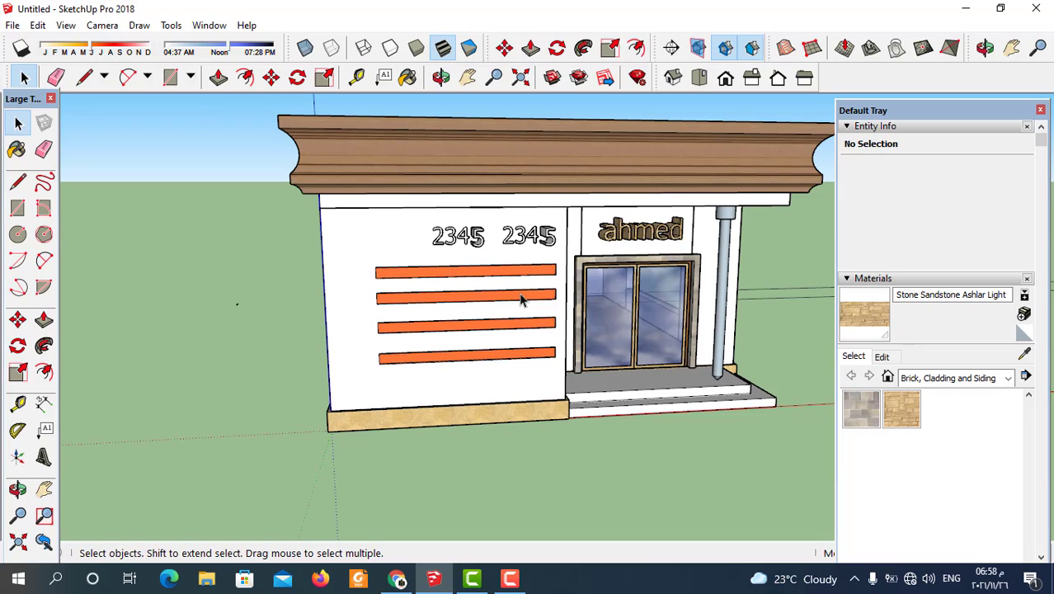
pyautogui.scroll(-1, 466, 266)
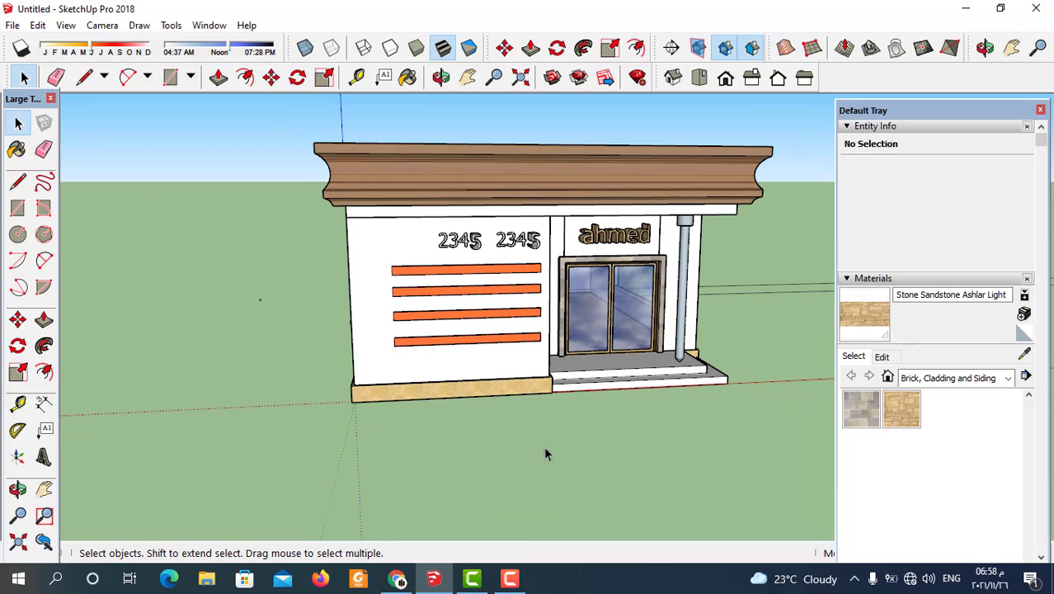
pyautogui.scroll(-2, 540, 342)
pyautogui.moveTo(597, 378); pyautogui.dragTo(567, 352, button='middle')
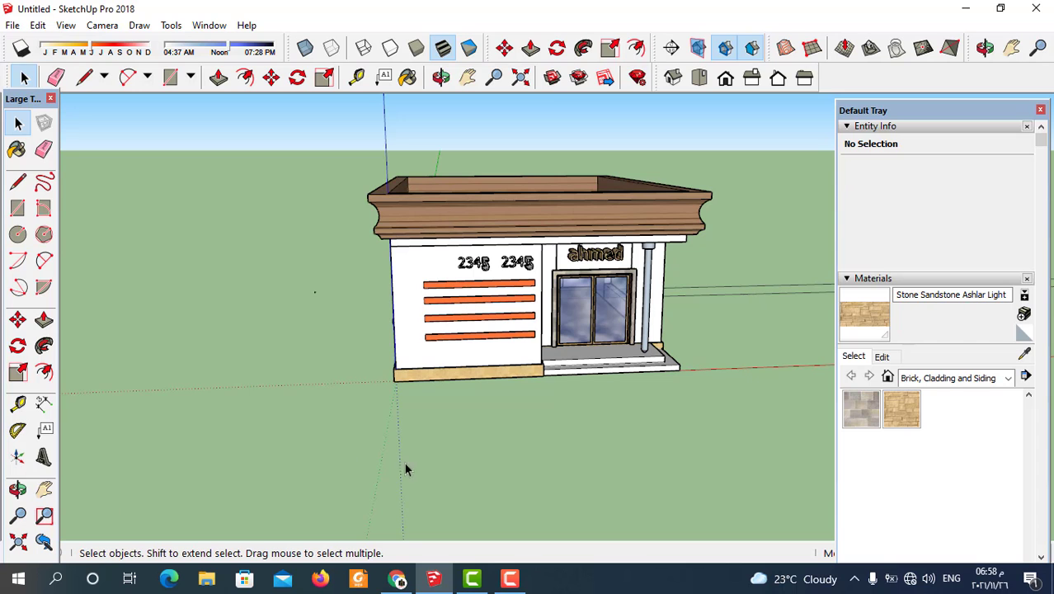
pyautogui.moveTo(482, 377)
pyautogui.mouseDown(button='middle')
pyautogui.moveTo(507, 392)
pyautogui.moveTo(551, 345)
pyautogui.moveTo(419, 358)
pyautogui.moveTo(585, 376)
pyautogui.mouseUp(button='middle')
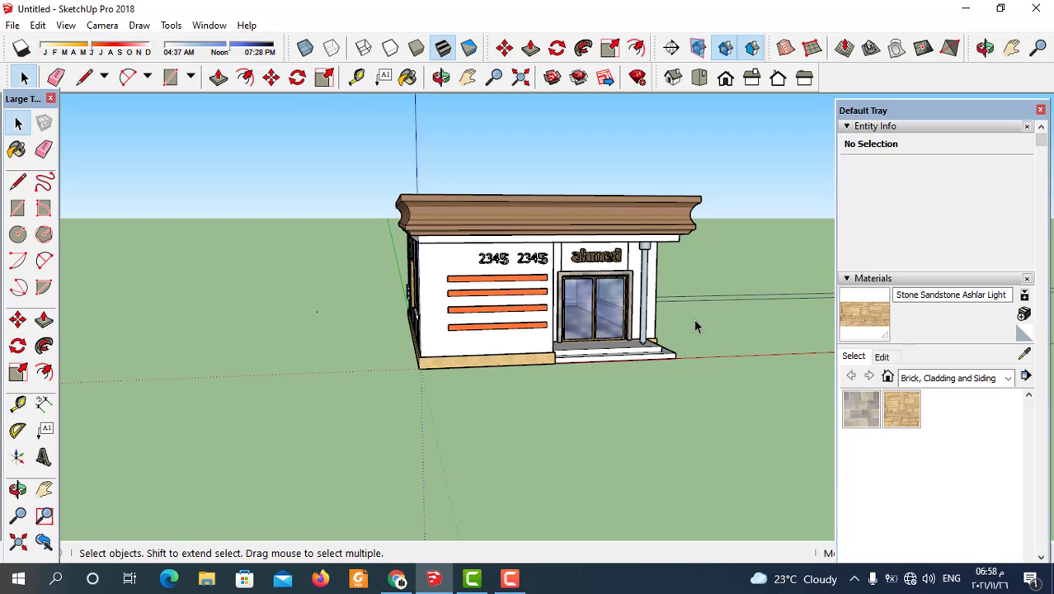
pyautogui.scroll(3, 695, 322)
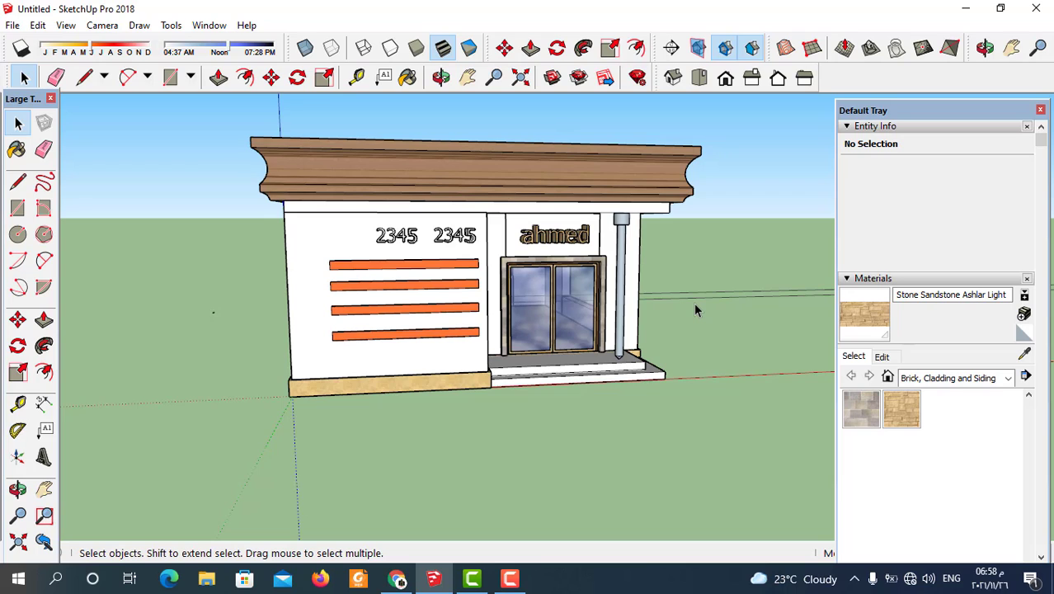
pyautogui.scroll(-2, 681, 307)
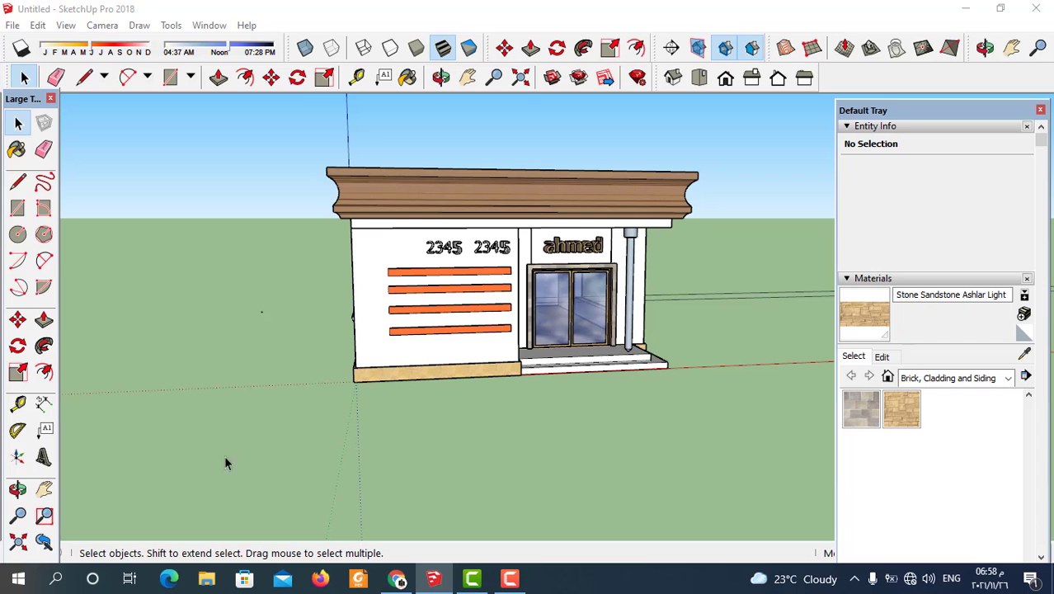
# With the Dimension tool, add the 7.05m width dimension below the front wall.
pyautogui.click(45, 404)
pyautogui.moveTo(475, 372); pyautogui.dragTo(506, 366, button='middle')
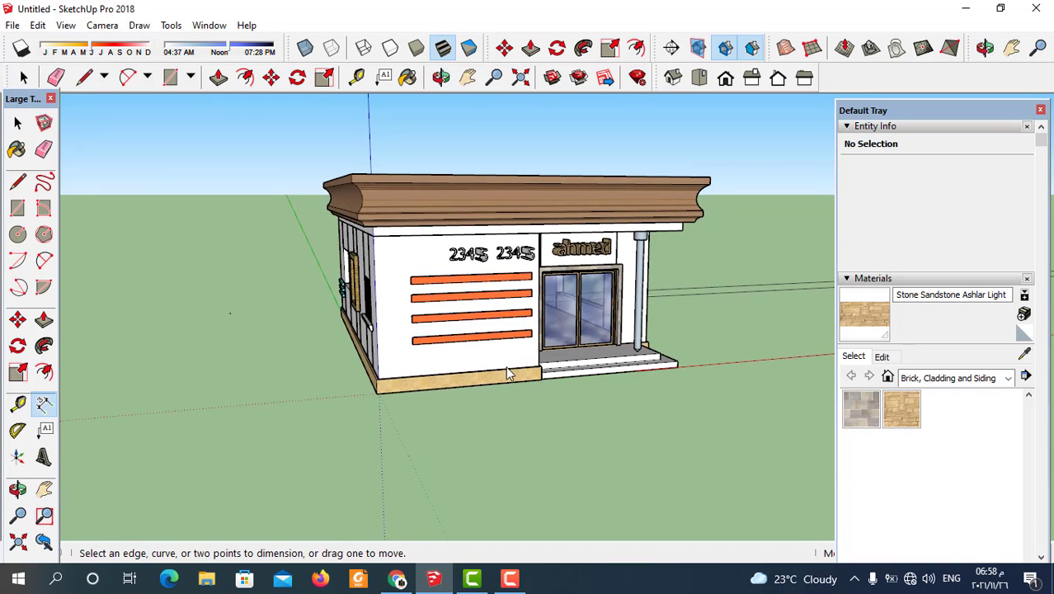
pyautogui.scroll(2, 506, 366)
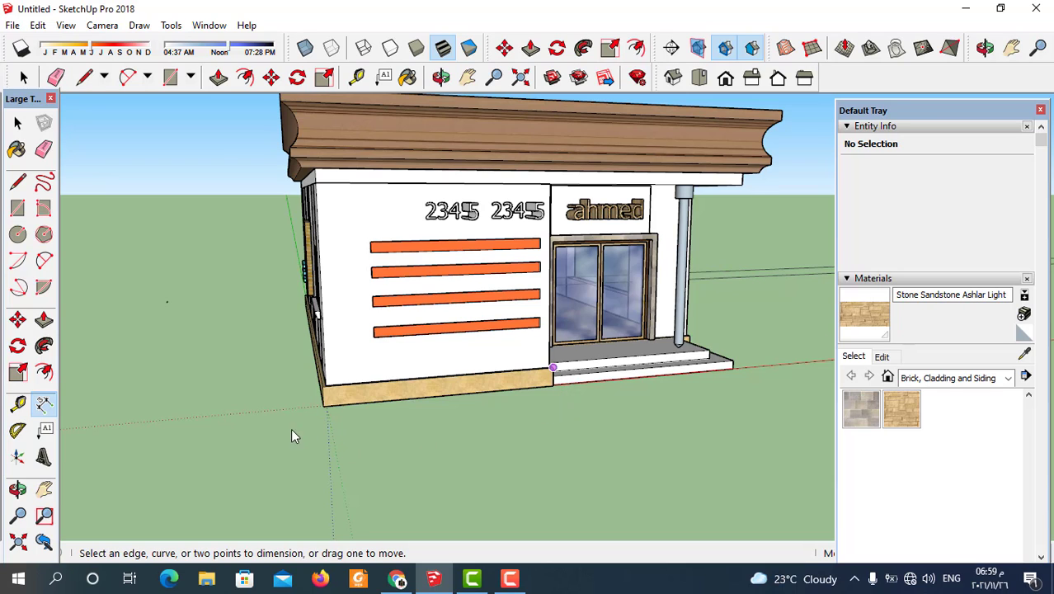
pyautogui.scroll(1, 328, 406)
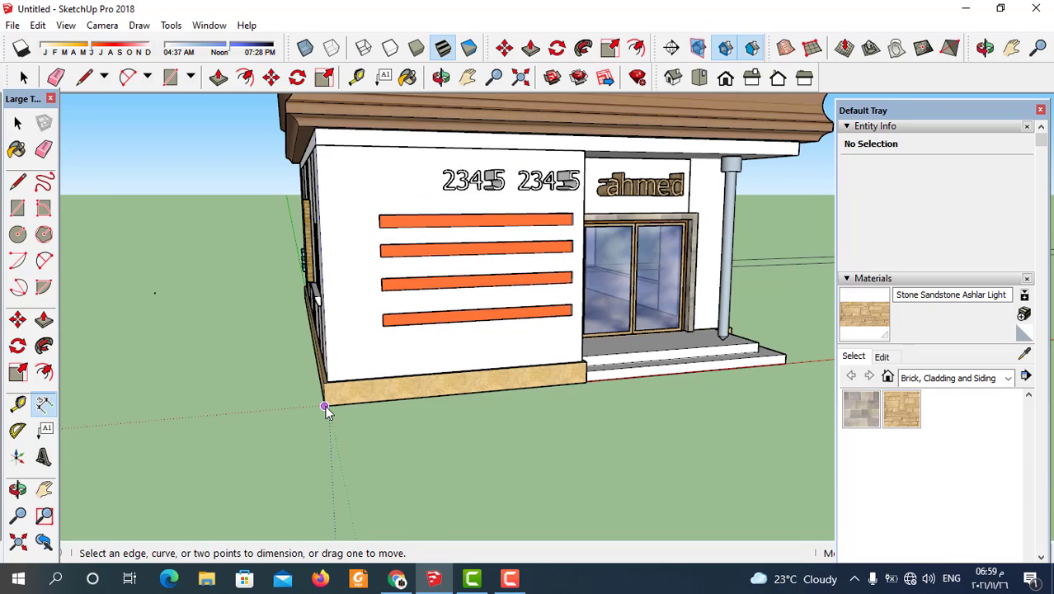
pyautogui.click(325, 405)
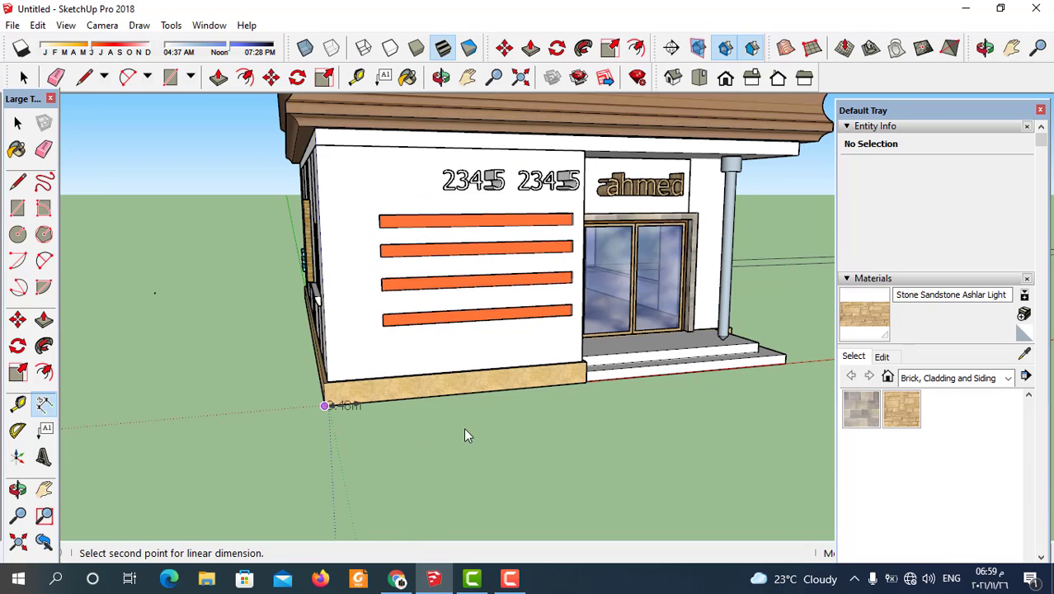
pyautogui.click(784, 364)
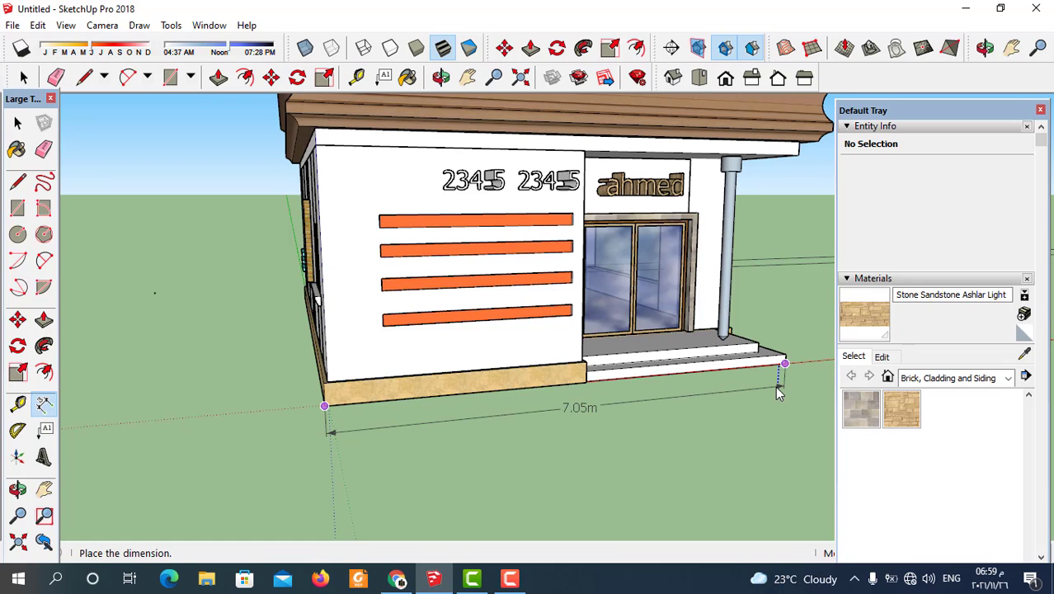
pyautogui.click(776, 389)
pyautogui.scroll(2, 746, 445)
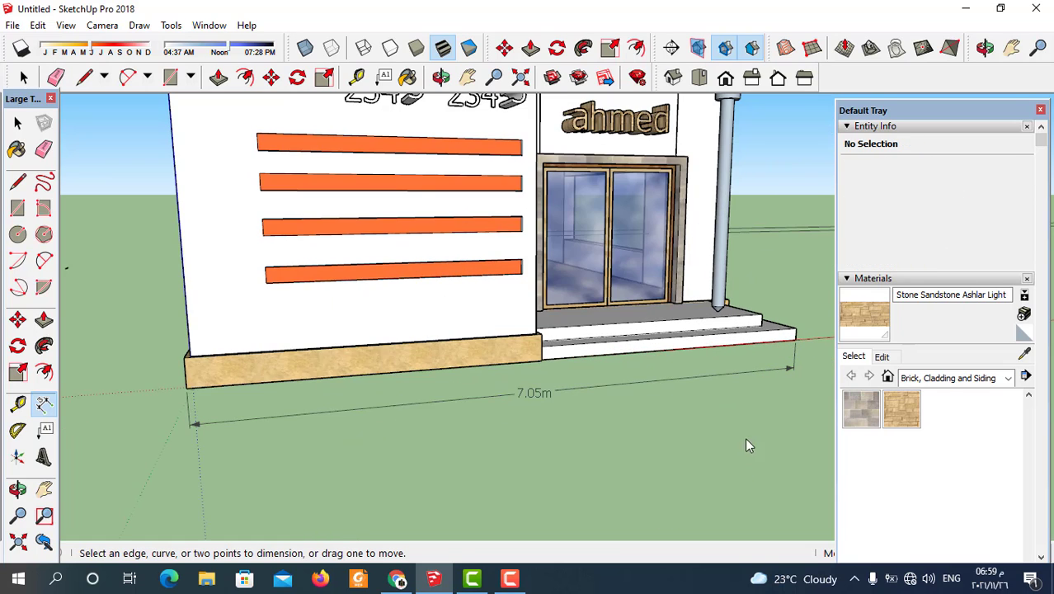
pyautogui.scroll(-2, 629, 420)
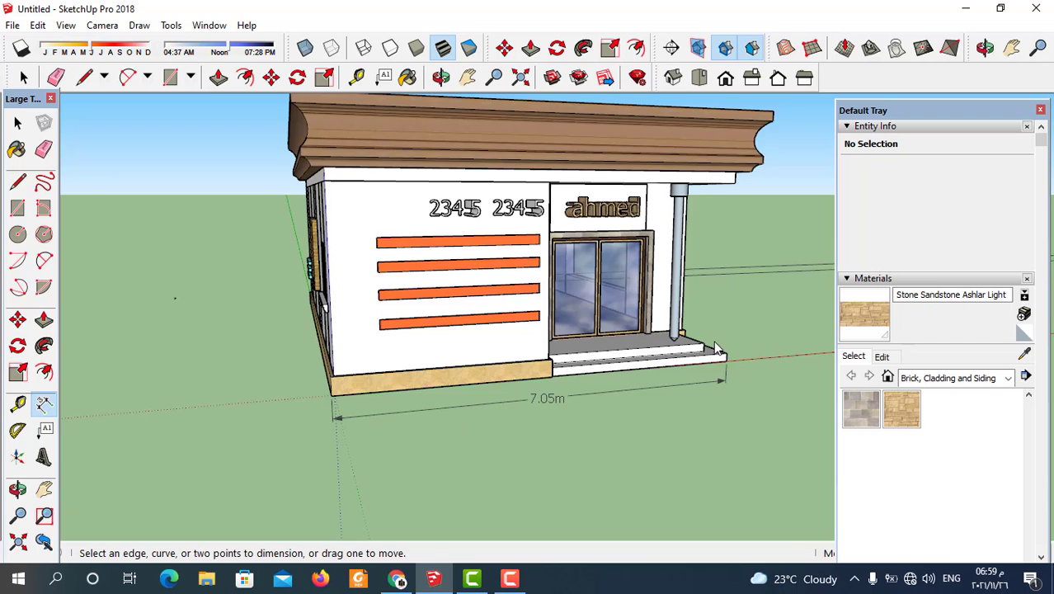
pyautogui.scroll(-2, 461, 441)
# Orbit to the long side wall and dimension its 10.10m length below it.
pyautogui.moveTo(557, 414)
pyautogui.mouseDown(button='middle')
pyautogui.moveTo(633, 407)
pyautogui.moveTo(517, 370)
pyautogui.moveTo(390, 387)
pyautogui.mouseUp(button='middle')
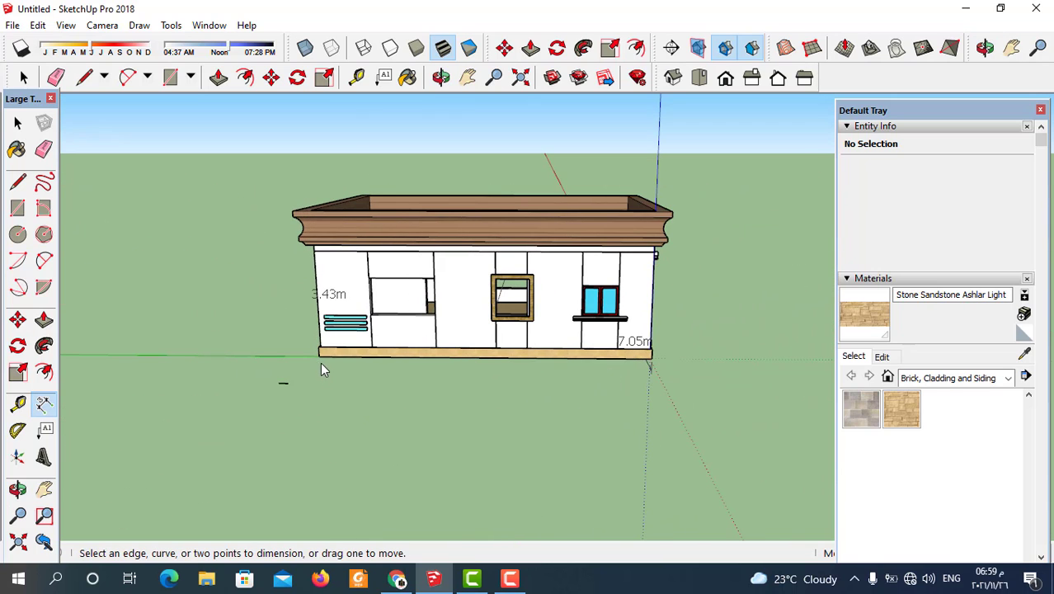
pyautogui.moveTo(319, 364); pyautogui.dragTo(548, 374, button='middle')
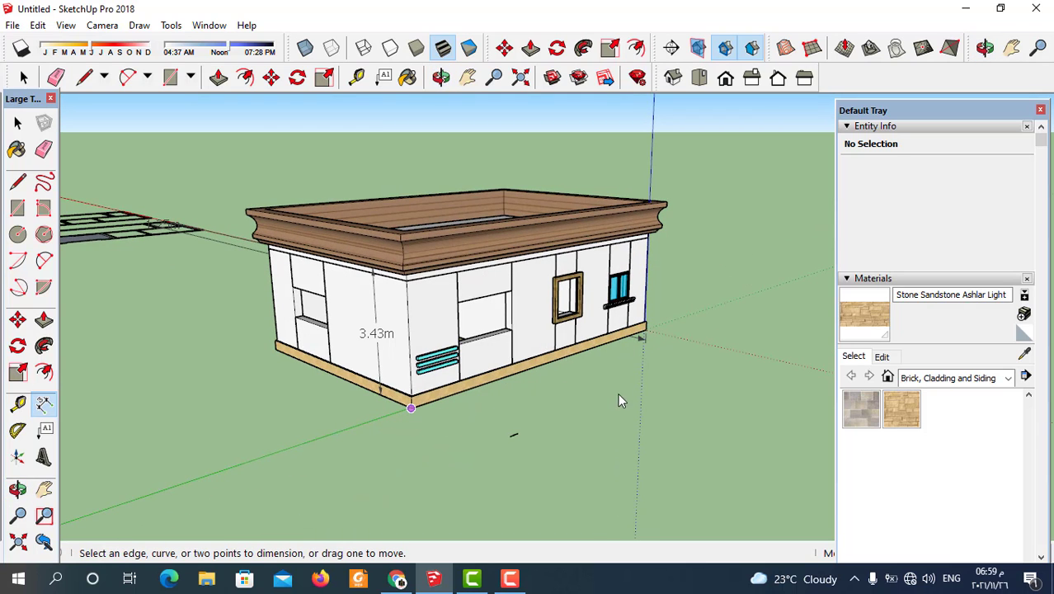
pyautogui.moveTo(621, 399)
pyautogui.mouseDown(button='middle')
pyautogui.moveTo(467, 414)
pyautogui.moveTo(658, 373)
pyautogui.mouseUp(button='middle')
pyautogui.scroll(3, 659, 363)
pyautogui.scroll(2, 656, 363)
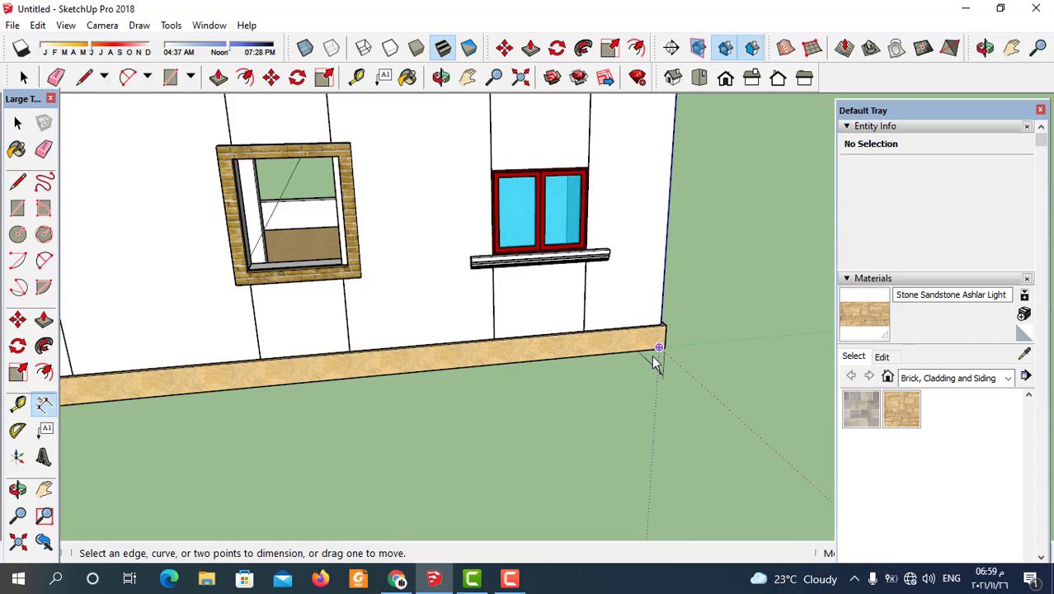
pyautogui.click(658, 347)
pyautogui.press('Escape')
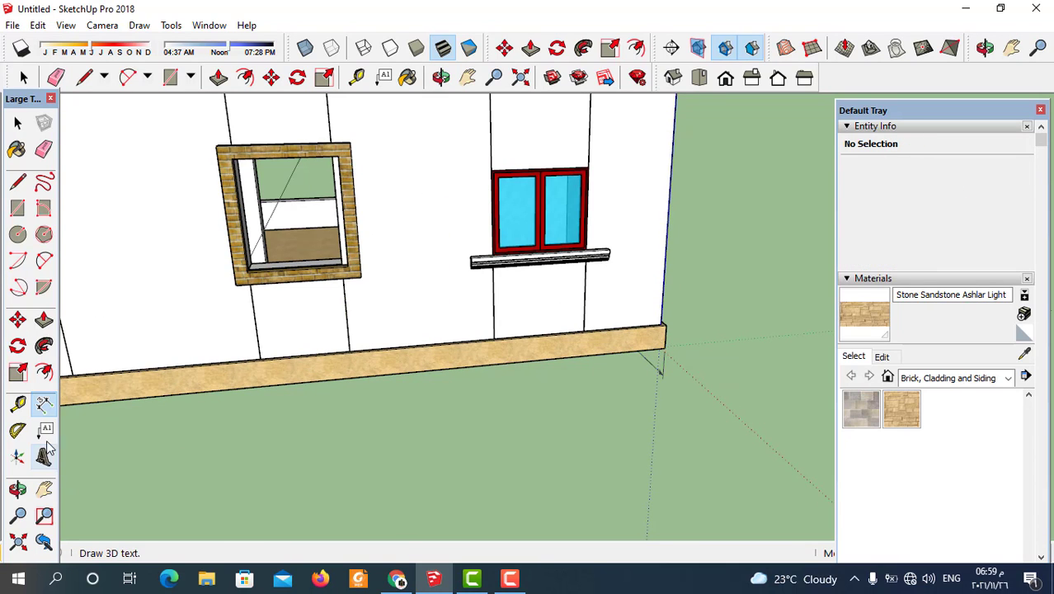
pyautogui.click(661, 347)
pyautogui.click(660, 357)
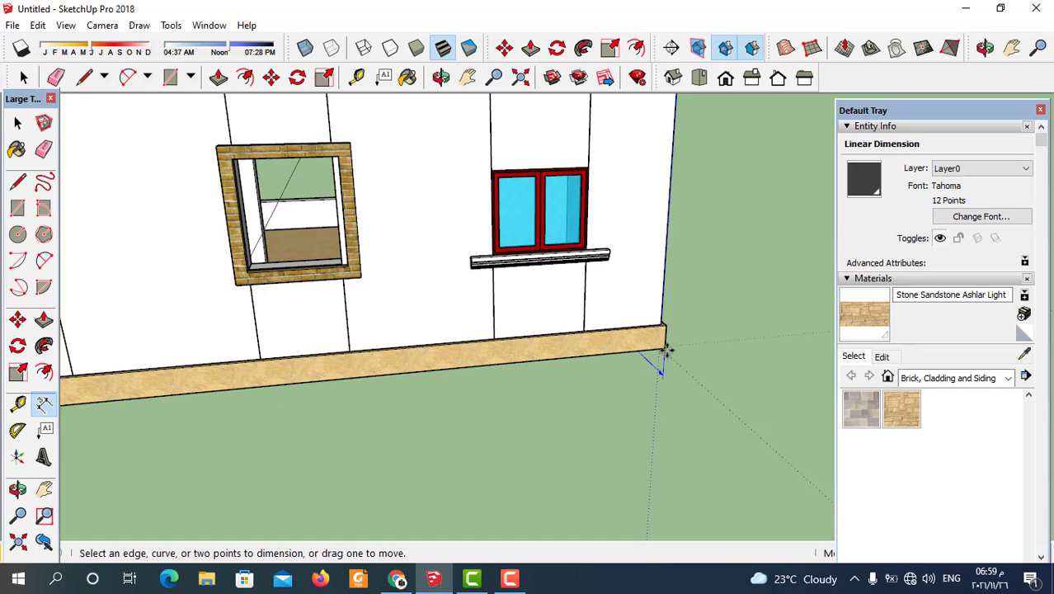
pyautogui.click(661, 348)
pyautogui.scroll(-4, 664, 350)
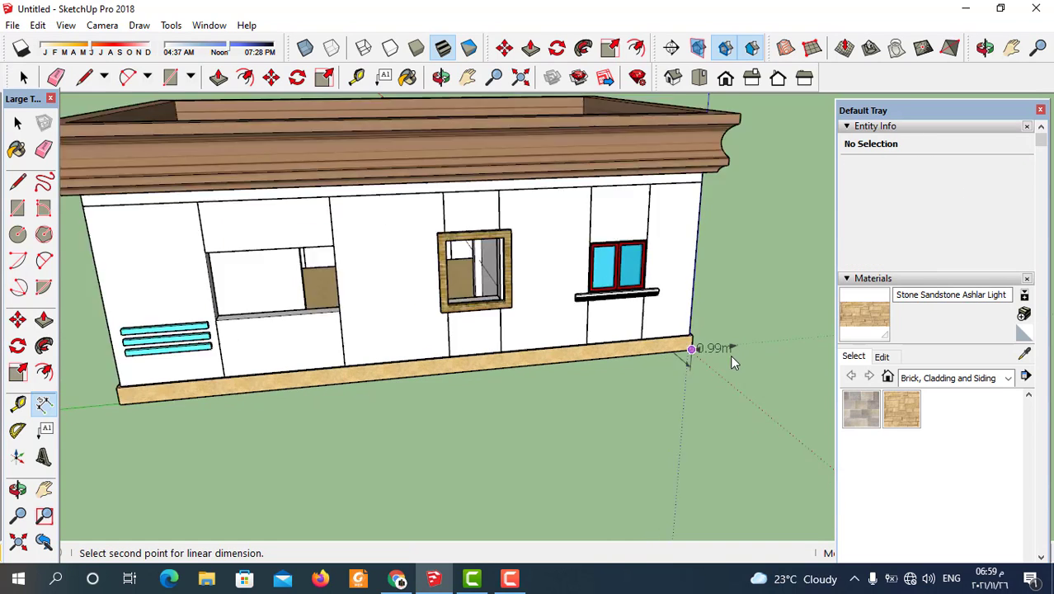
pyautogui.scroll(-1, 730, 354)
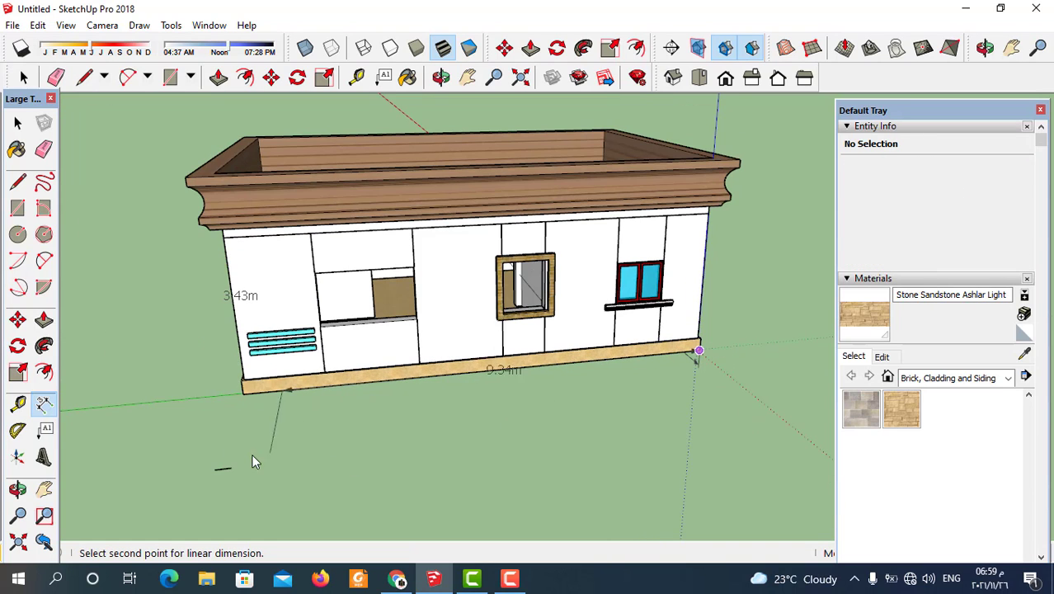
pyautogui.click(243, 394)
pyautogui.click(278, 422)
# Add the 3.43m wall-height dimension beside a corner of the house.
pyautogui.moveTo(615, 360)
pyautogui.mouseDown(button='middle')
pyautogui.moveTo(524, 340)
pyautogui.moveTo(426, 379)
pyautogui.moveTo(402, 376)
pyautogui.moveTo(499, 383)
pyautogui.mouseUp(button='middle')
pyautogui.moveTo(405, 381)
pyautogui.mouseDown(button='middle')
pyautogui.moveTo(501, 405)
pyautogui.moveTo(539, 381)
pyautogui.moveTo(486, 416)
pyautogui.moveTo(409, 320)
pyautogui.mouseUp(button='middle')
pyautogui.scroll(2, 412, 394)
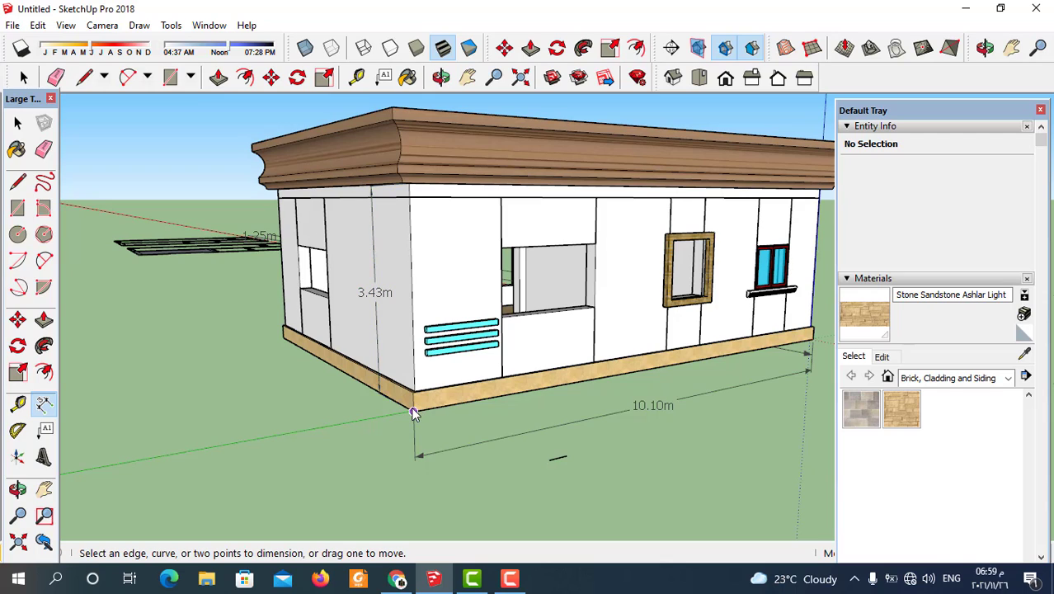
pyautogui.click(412, 412)
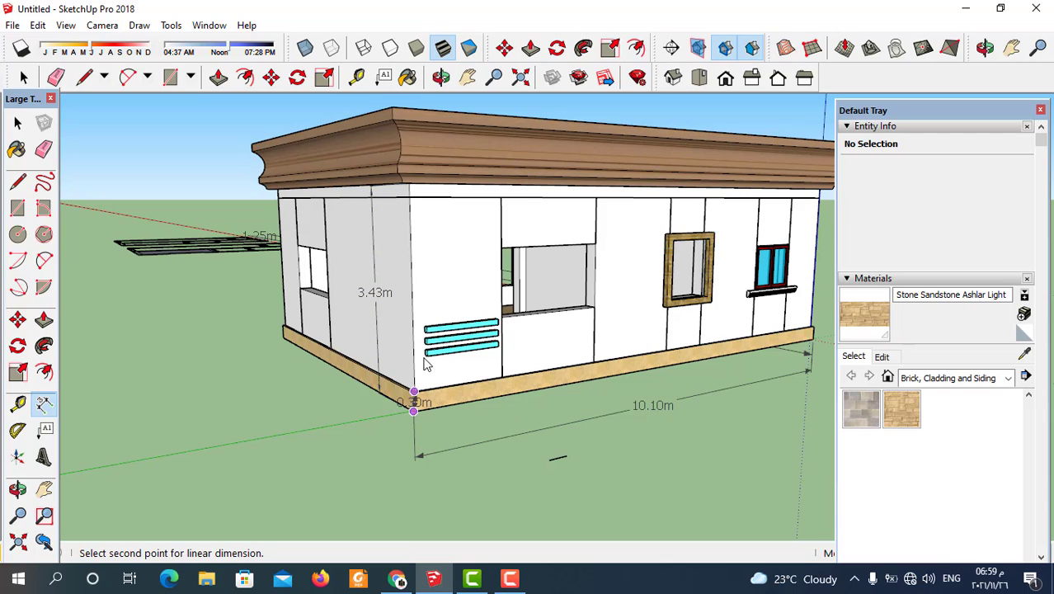
pyautogui.click(409, 187)
pyautogui.click(375, 225)
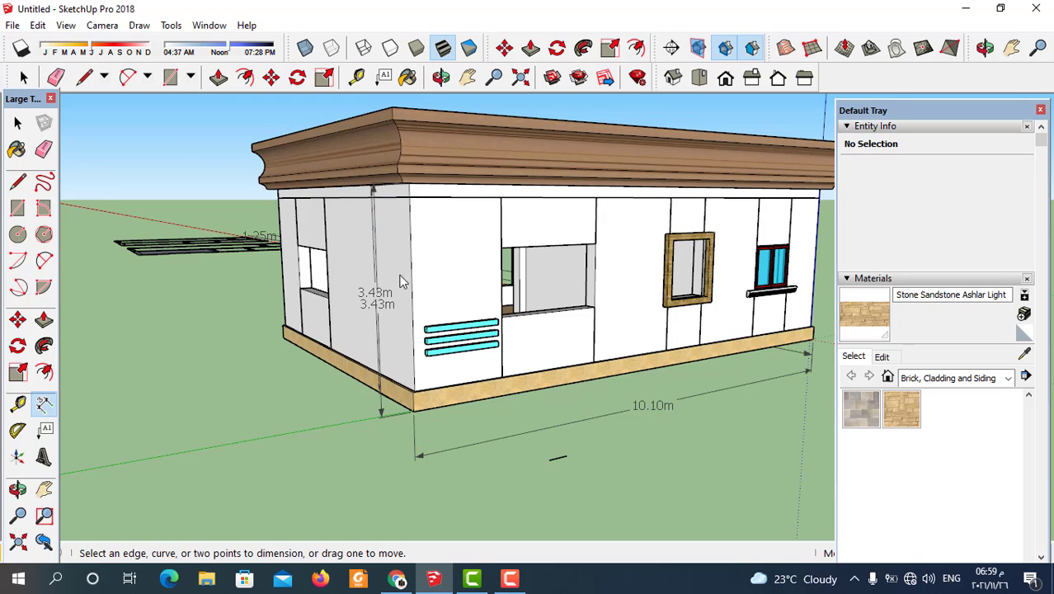
pyautogui.moveTo(403, 280); pyautogui.dragTo(310, 286, button='middle')
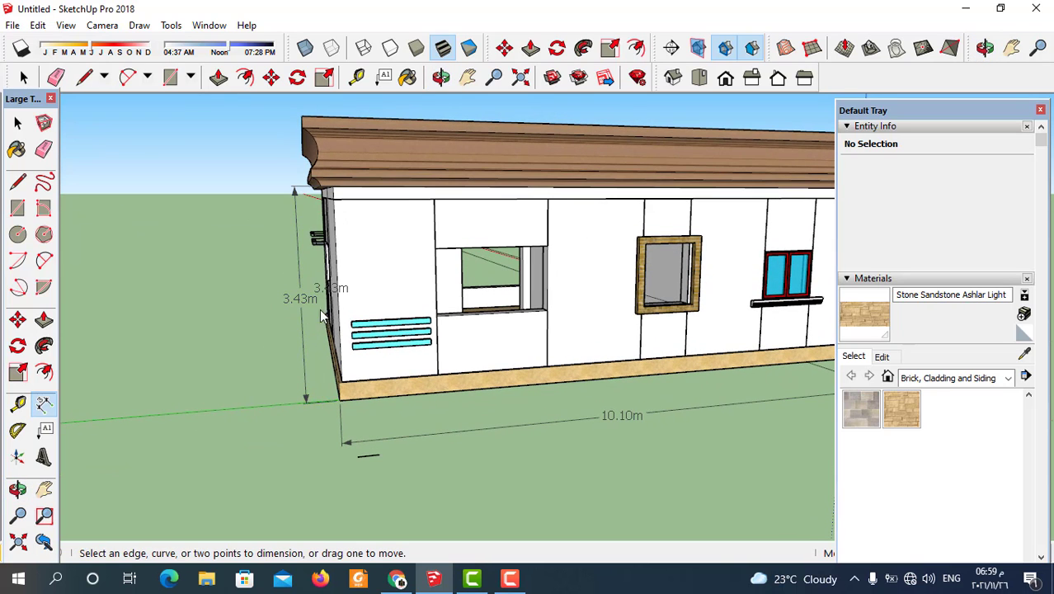
pyautogui.scroll(-3, 329, 287)
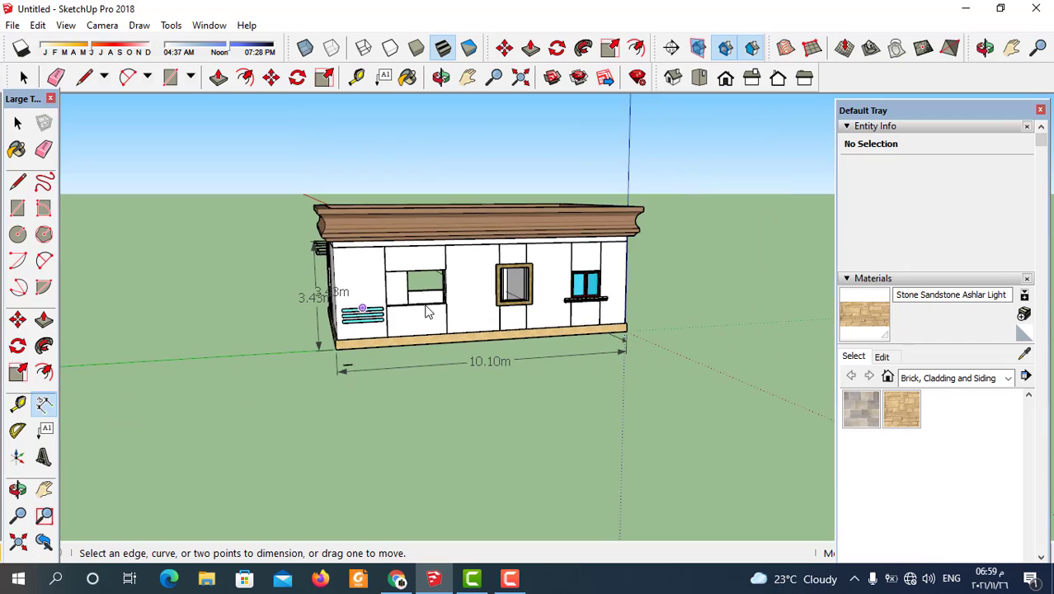
pyautogui.middleClick(567, 289)
pyautogui.moveTo(567, 289)
pyautogui.mouseDown(button='middle')
pyautogui.moveTo(587, 334)
pyautogui.moveTo(513, 322)
pyautogui.mouseUp(button='middle')
pyautogui.scroll(3, 587, 333)
pyautogui.scroll(3, 587, 334)
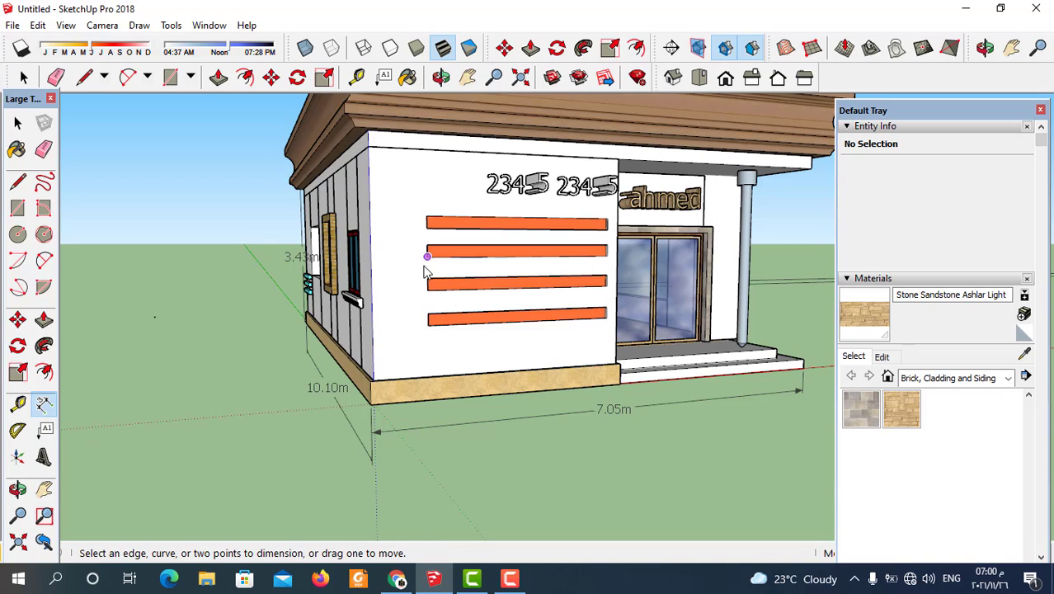
# Dimension the top stripe (0.16m), the 0.21m gap below it and the second stripe (0.16m).
pyautogui.scroll(2, 425, 272)
pyautogui.scroll(2, 423, 228)
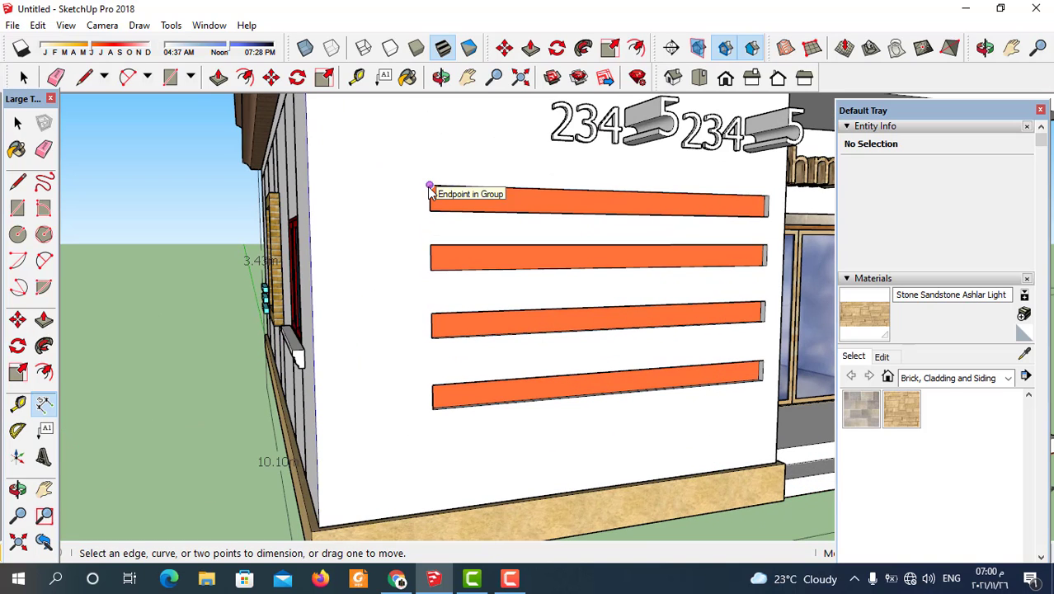
pyautogui.click(429, 186)
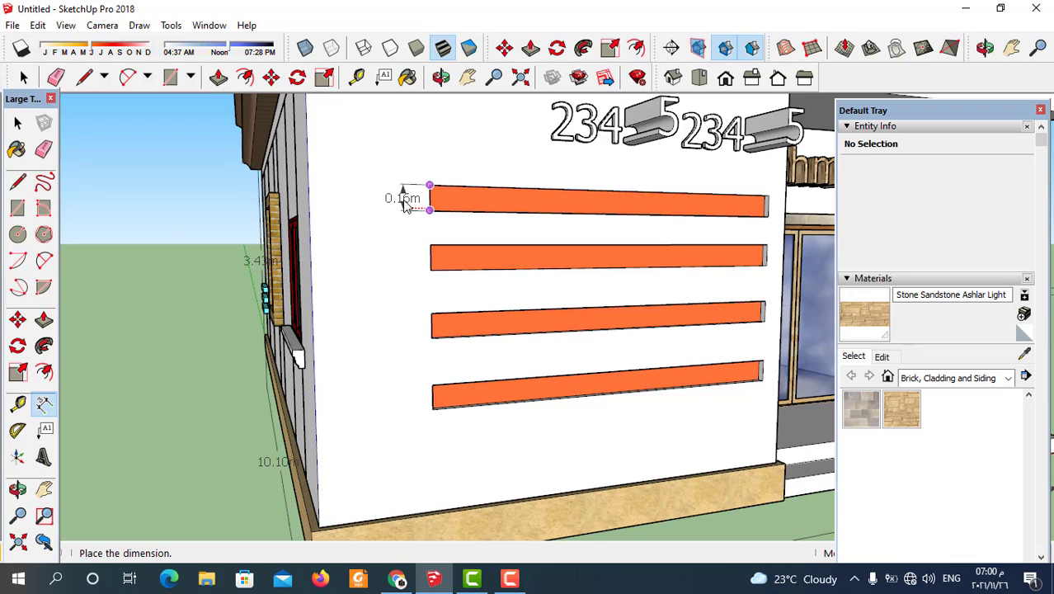
pyautogui.click(404, 198)
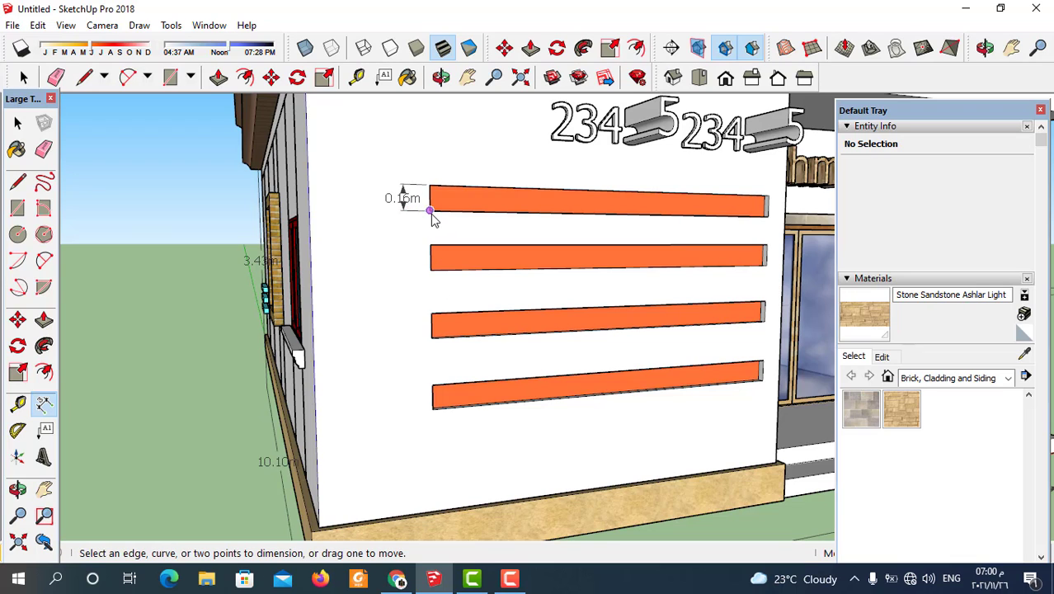
pyautogui.click(430, 211)
pyautogui.click(429, 246)
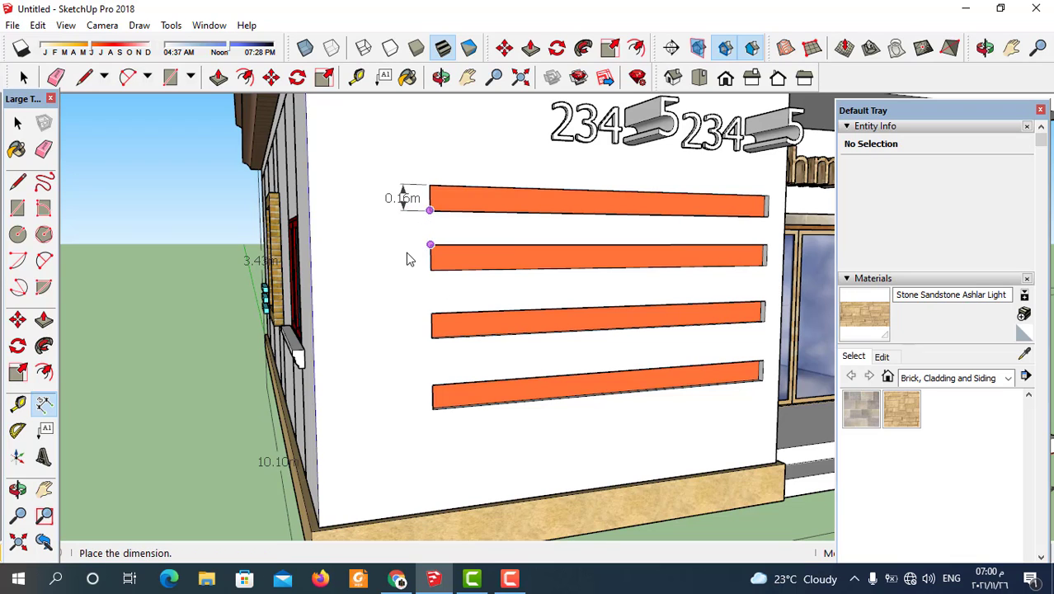
pyautogui.click(404, 240)
pyautogui.click(433, 248)
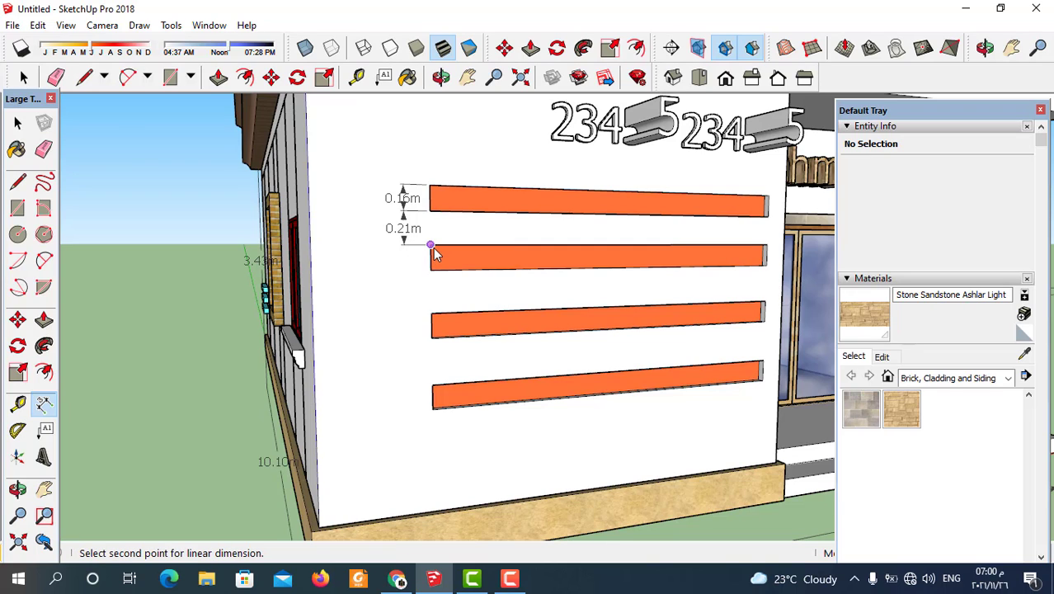
pyautogui.click(430, 270)
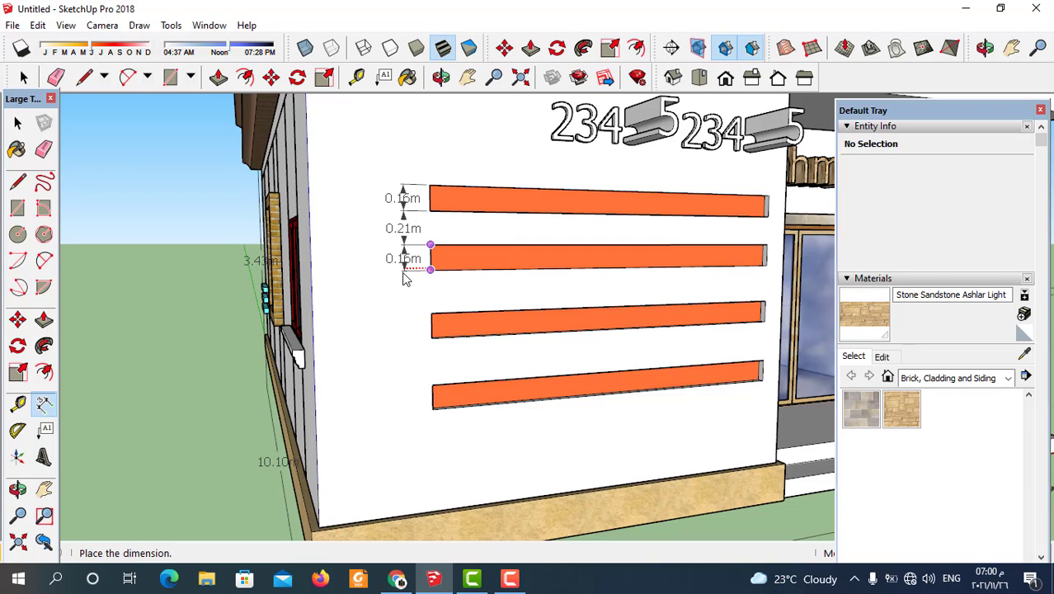
pyautogui.click(404, 278)
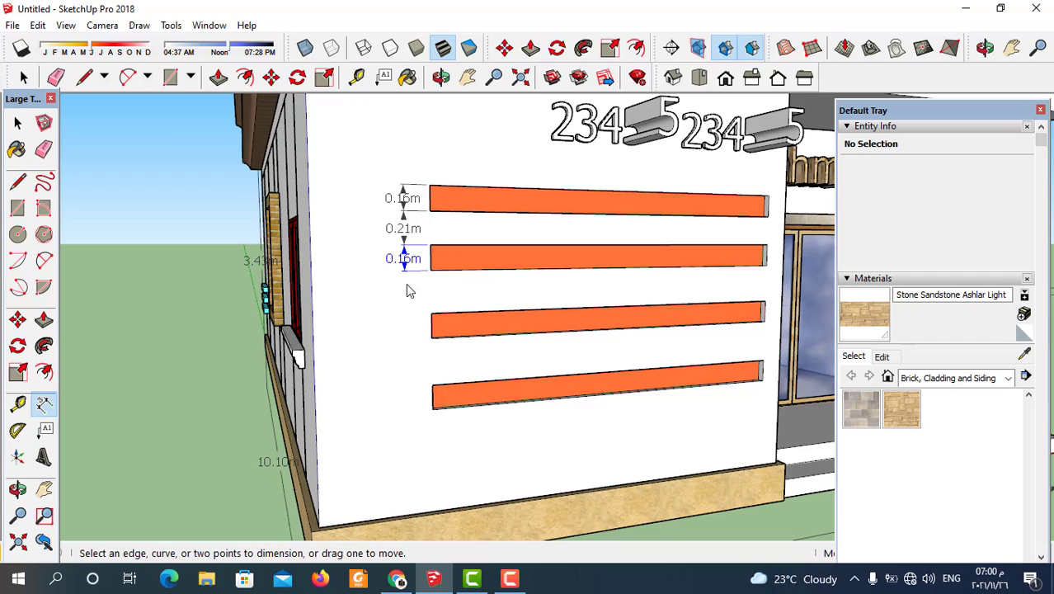
# Add the 0.27m gap dimension and the third stripe's 0.16m thickness dimension.
pyautogui.scroll(1, 412, 188)
pyautogui.scroll(2, 412, 198)
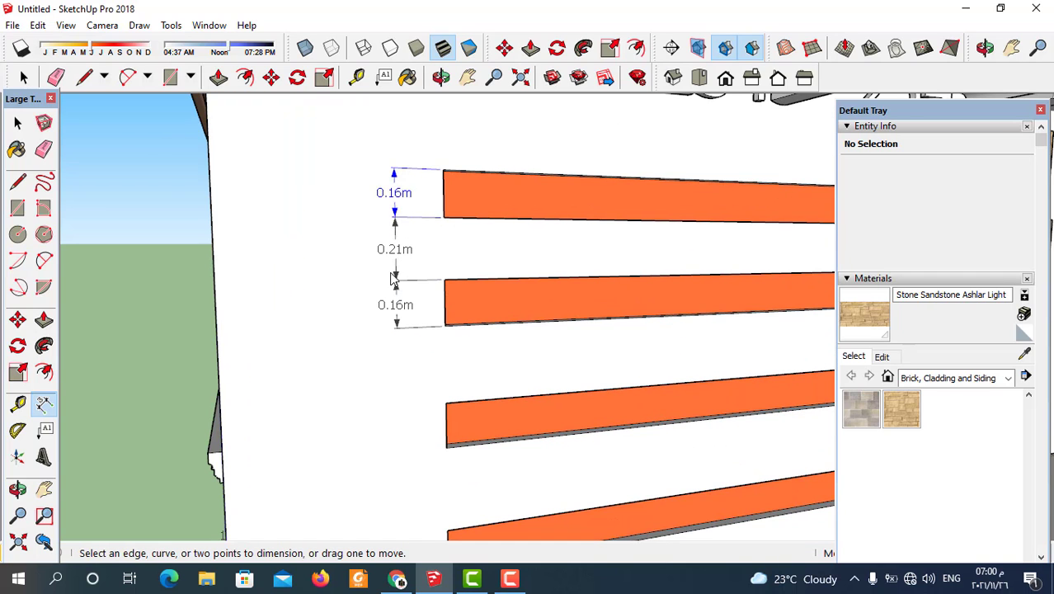
pyautogui.scroll(-2, 416, 205)
pyautogui.scroll(-1, 429, 149)
pyautogui.scroll(-1, 435, 289)
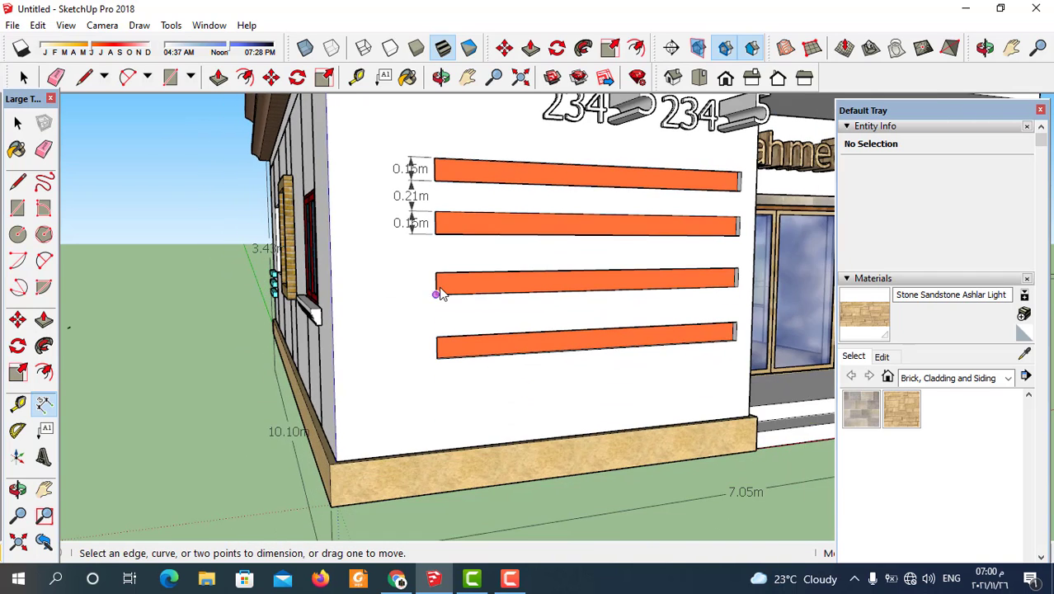
pyautogui.scroll(1, 425, 289)
pyautogui.scroll(1, 416, 253)
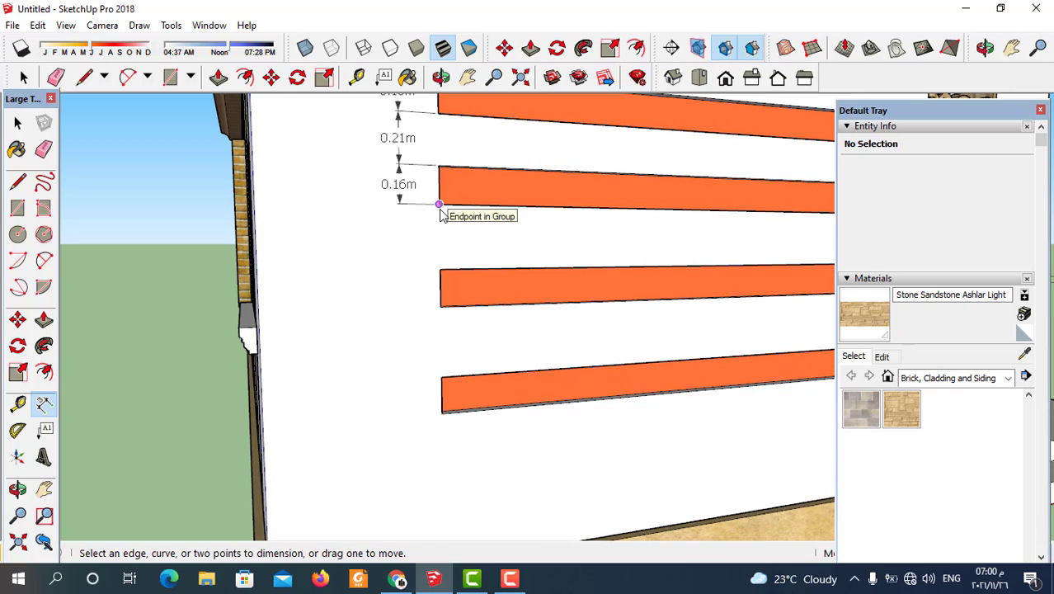
pyautogui.click(438, 203)
pyautogui.click(439, 269)
pyautogui.click(401, 284)
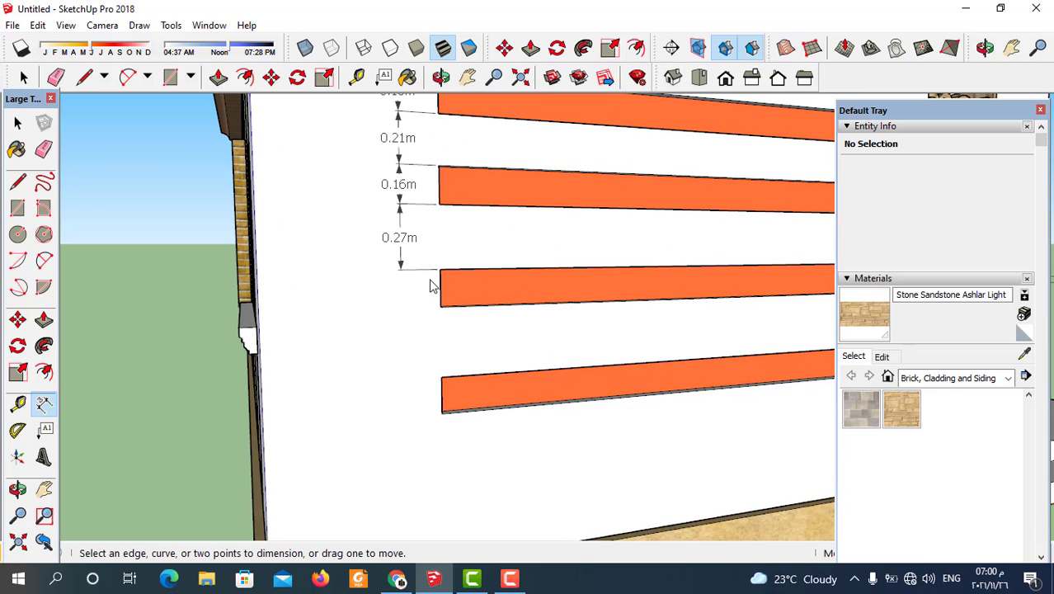
pyautogui.click(439, 269)
pyautogui.click(440, 307)
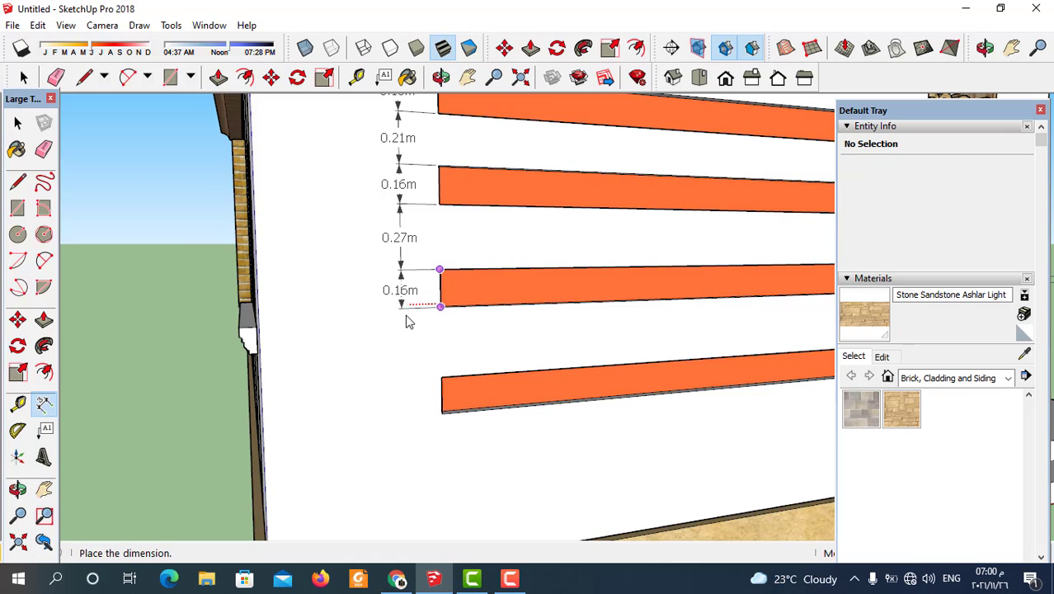
pyautogui.click(403, 322)
# Dimension the 0.30m gap between the third stripe and the lowest stripe.
pyautogui.click(442, 308)
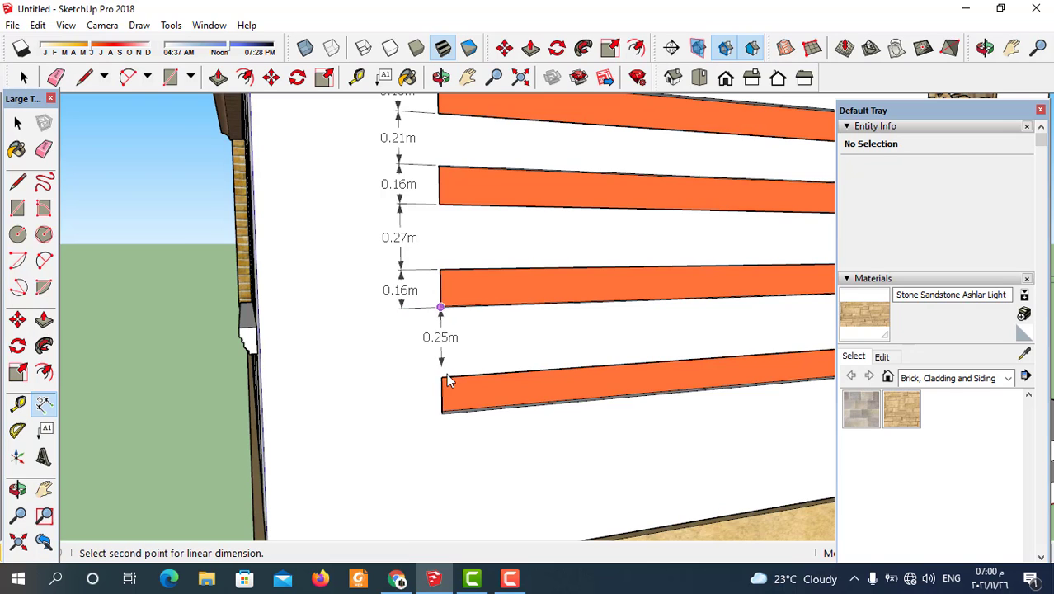
pyautogui.click(442, 377)
pyautogui.click(404, 386)
pyautogui.scroll(-2, 456, 388)
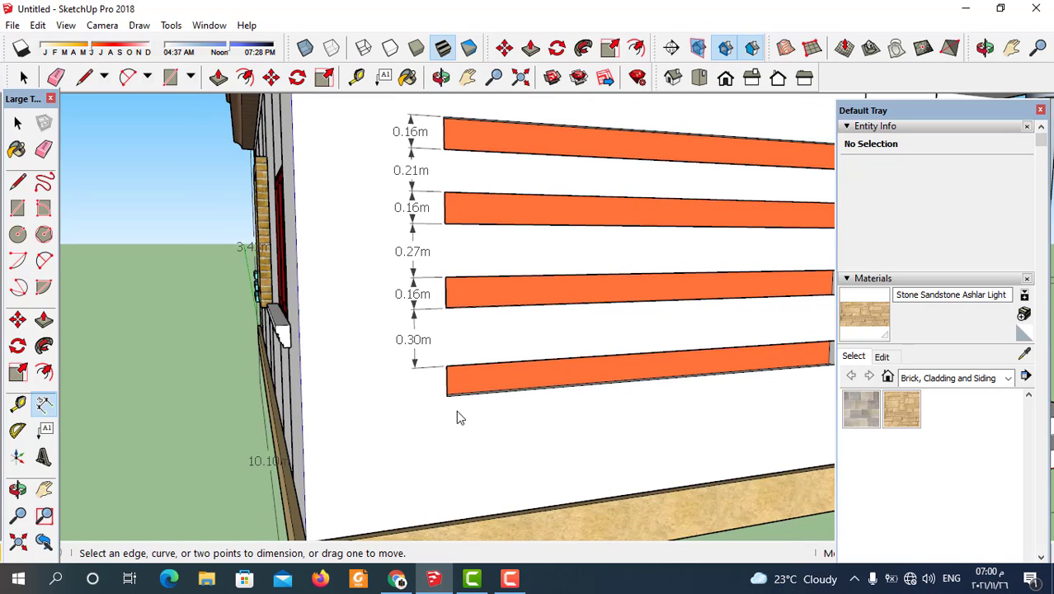
pyautogui.scroll(3, 437, 399)
pyautogui.click(442, 351)
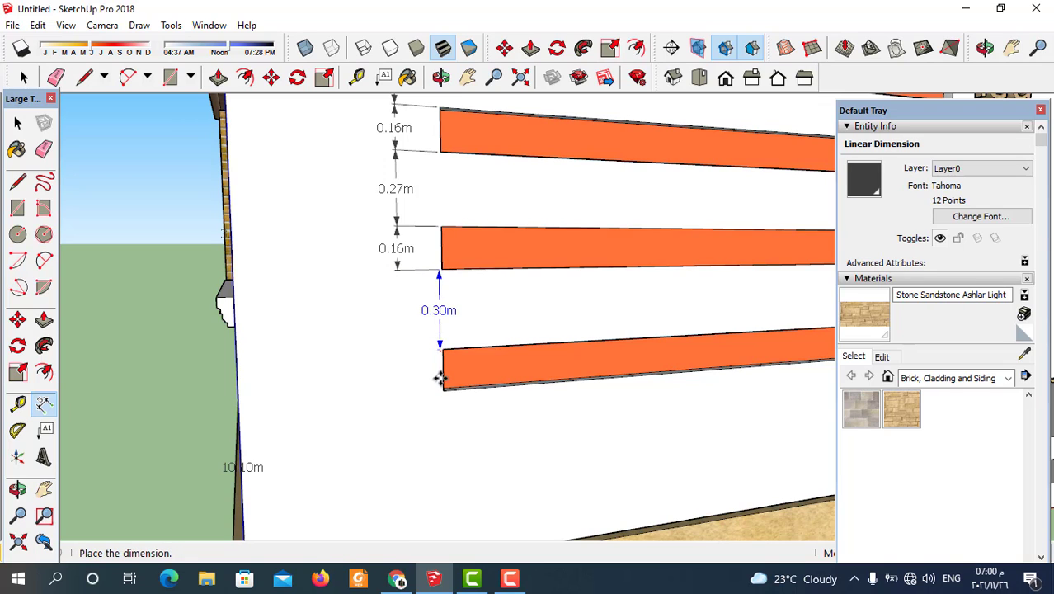
pyautogui.click(433, 371)
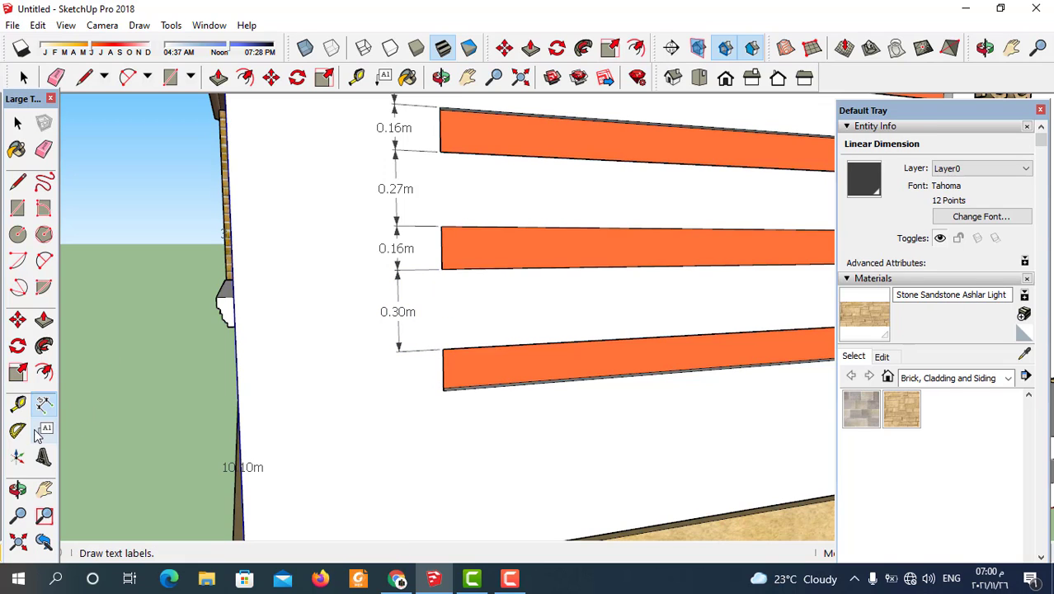
# Add the lowest stripe's 0.16m thickness dimension and view the whole dimensioned wall.
pyautogui.click(45, 403)
pyautogui.click(442, 350)
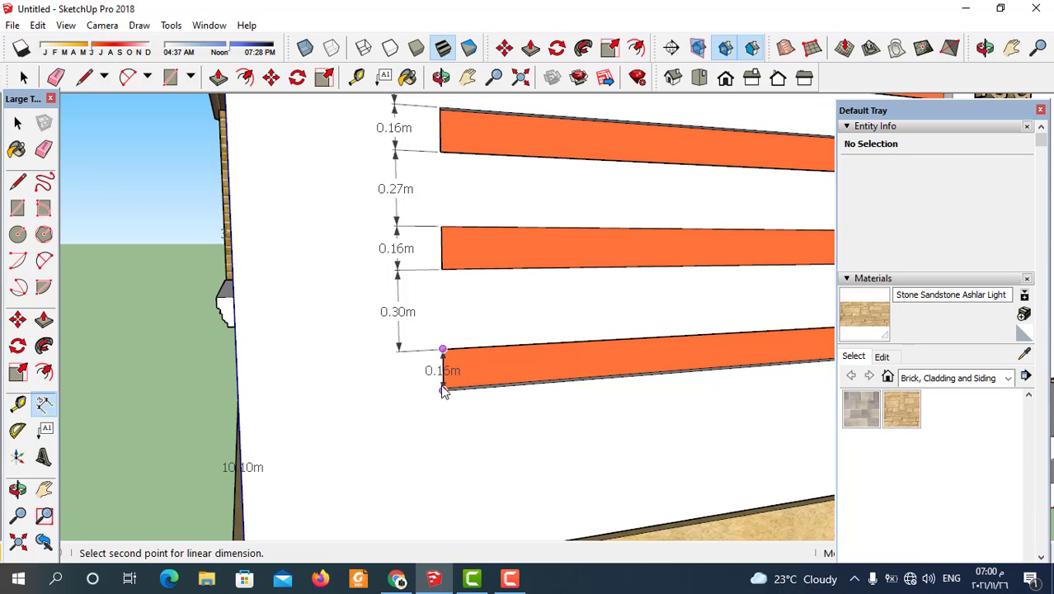
pyautogui.click(443, 389)
pyautogui.click(402, 388)
pyautogui.scroll(-1, 445, 354)
pyautogui.scroll(-3, 426, 350)
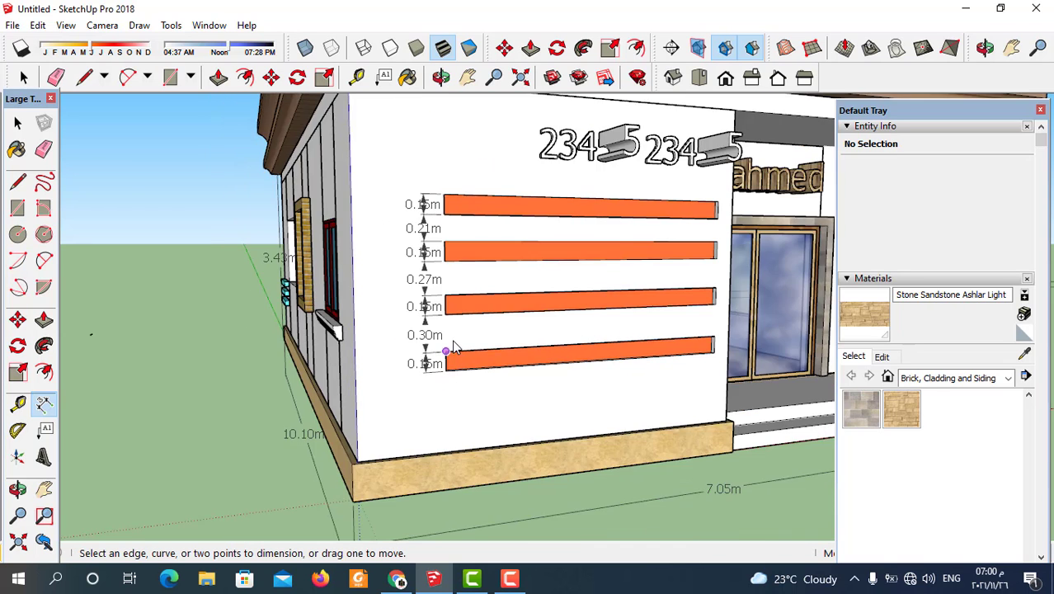
pyautogui.scroll(-3, 412, 342)
pyautogui.moveTo(447, 365); pyautogui.dragTo(479, 368, button='middle')
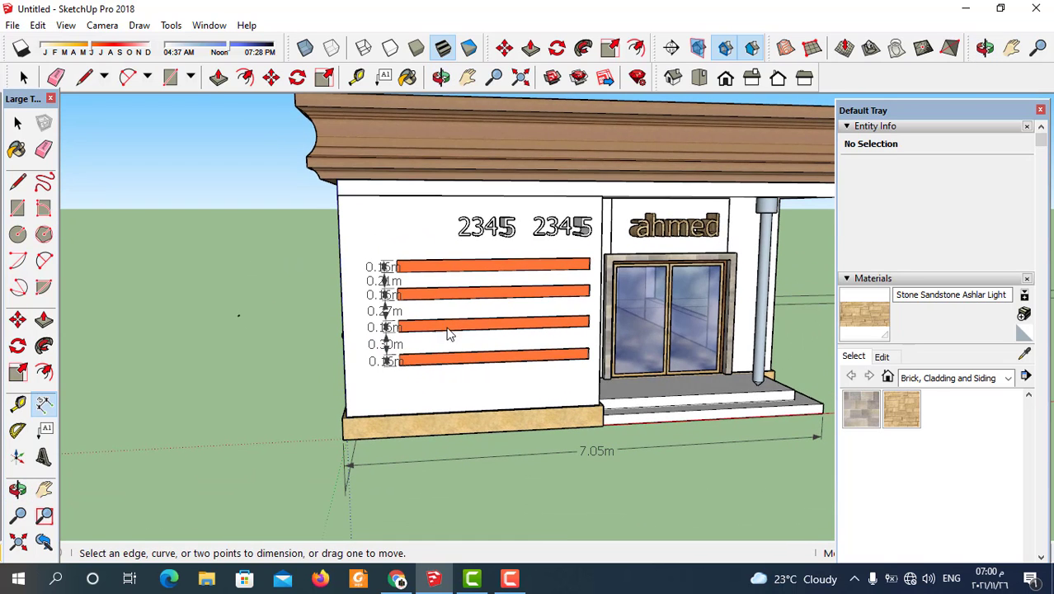
pyautogui.scroll(-3, 446, 334)
pyautogui.moveTo(446, 334); pyautogui.dragTo(460, 352, button='middle')
pyautogui.scroll(2, 423, 371)
pyautogui.scroll(2, 428, 375)
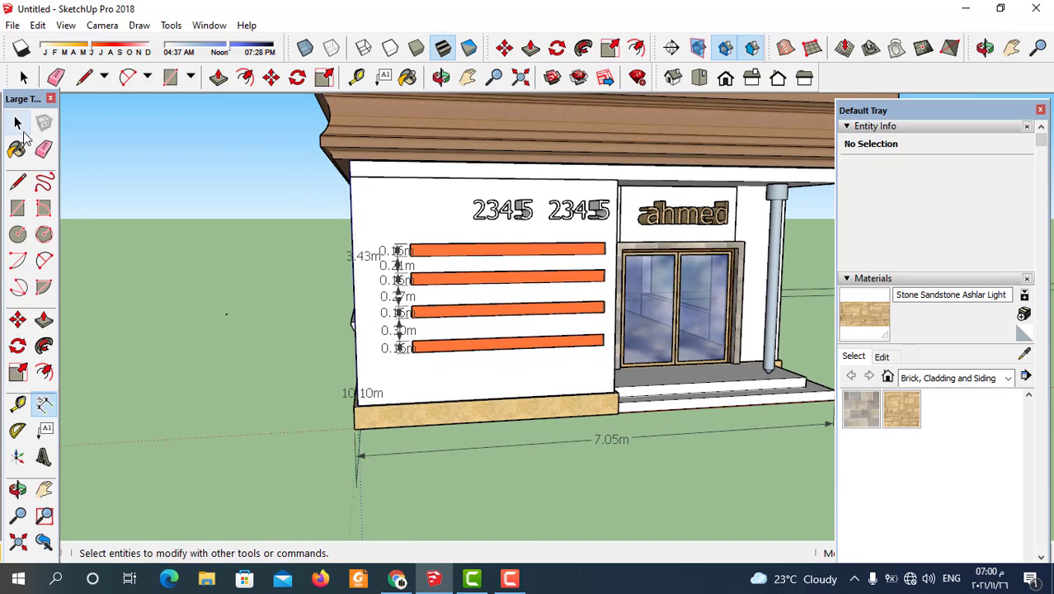
# With the Select tool, box-select the column of stripe dimensions.
pyautogui.click(19, 122)
pyautogui.scroll(3, 392, 256)
pyautogui.scroll(1, 400, 258)
pyautogui.scroll(2, 400, 255)
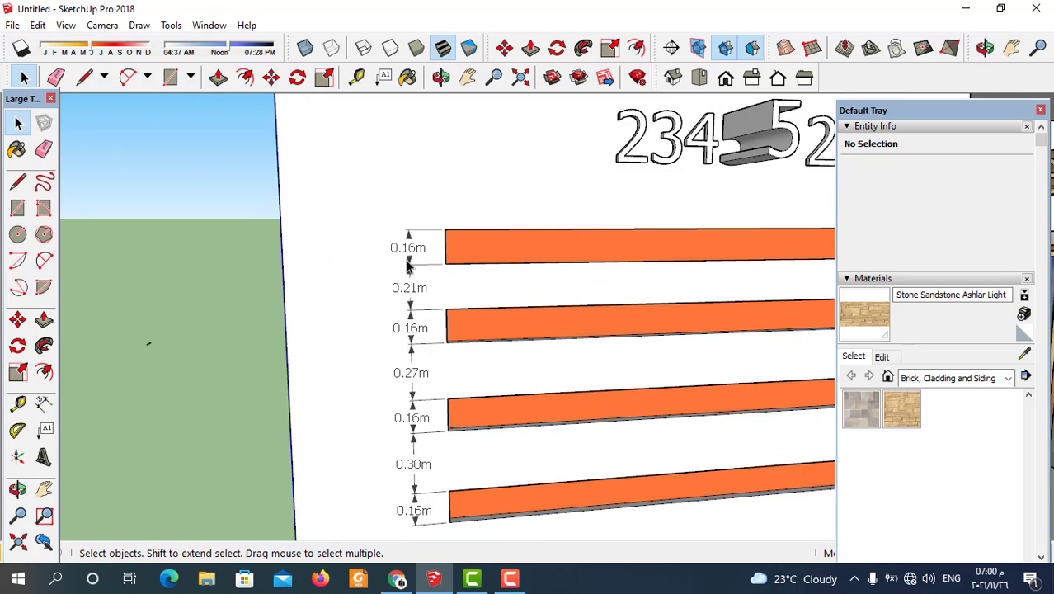
pyautogui.scroll(1, 437, 215)
pyautogui.scroll(2, 420, 216)
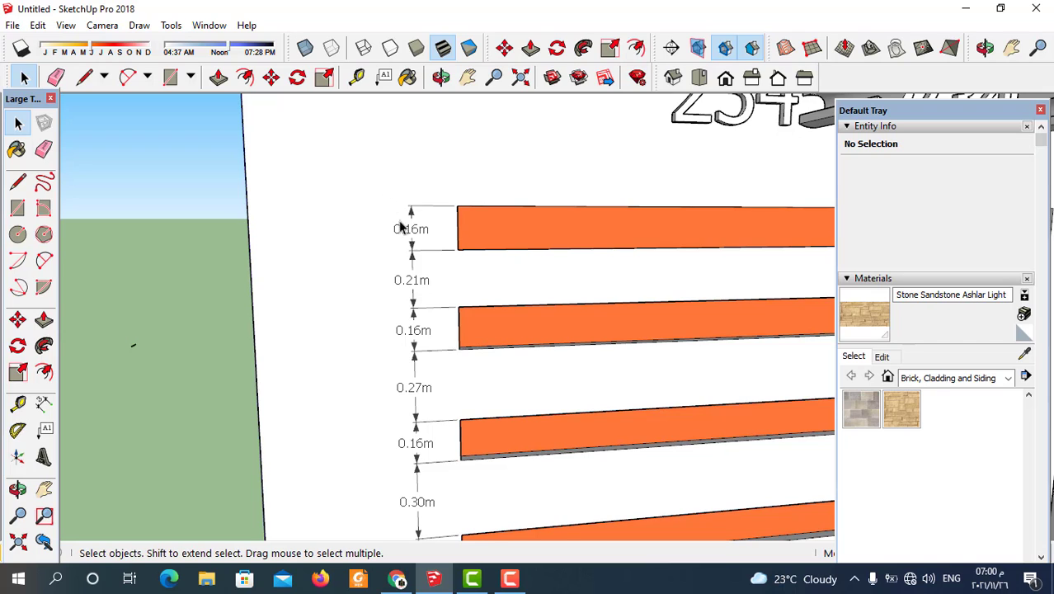
pyautogui.moveTo(384, 180); pyautogui.dragTo(437, 548)
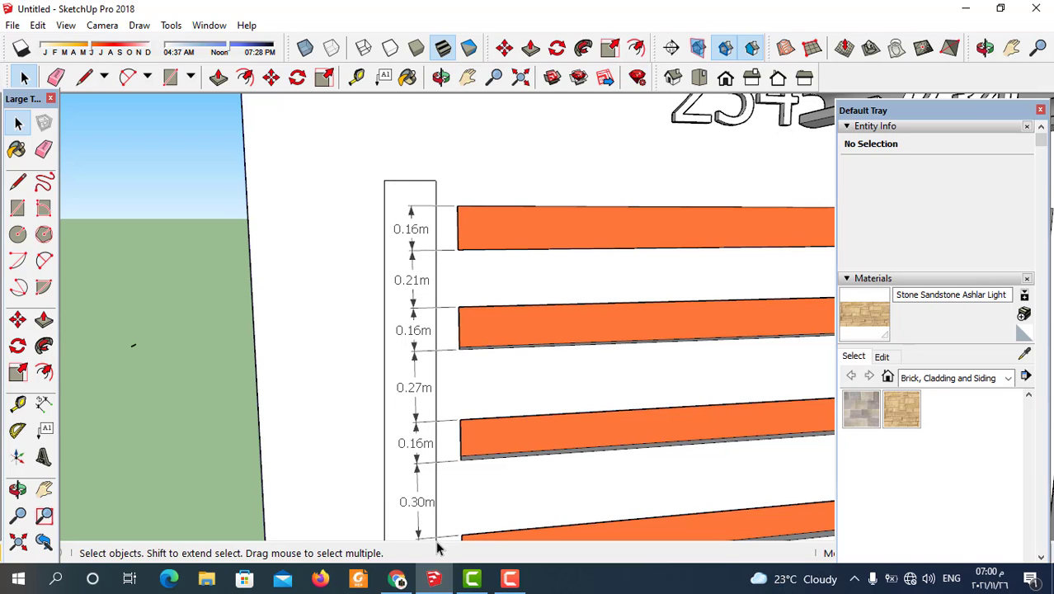
pyautogui.scroll(-1, 394, 219)
pyautogui.moveTo(388, 191); pyautogui.dragTo(449, 537)
# Pick the 0.16m, 0.21m, 0.27m, 0.16m and 0.30m dimensions together until six are selected.
pyautogui.click(421, 239)
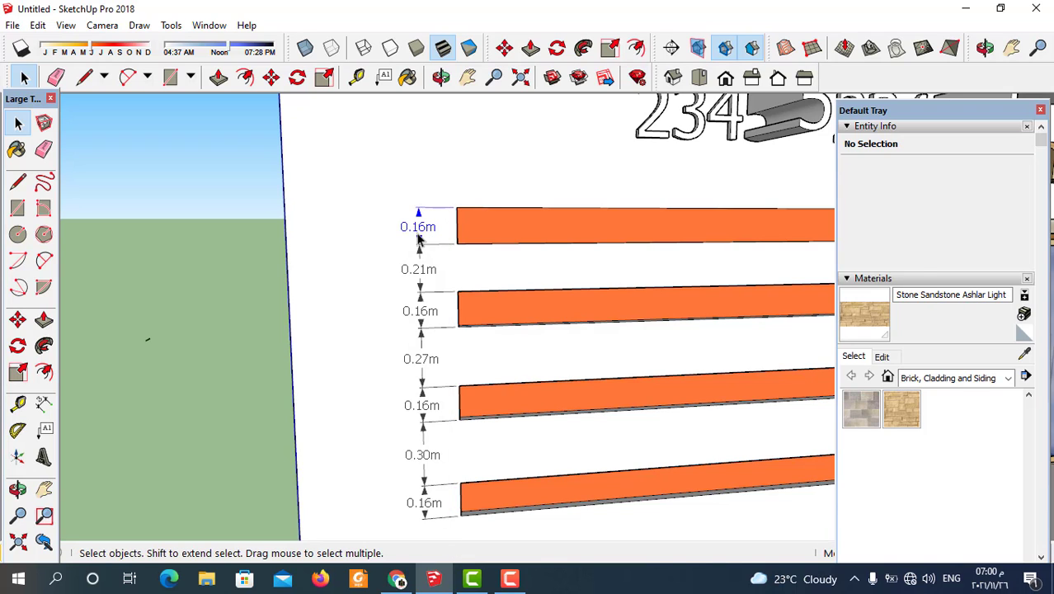
pyautogui.scroll(1, 421, 279)
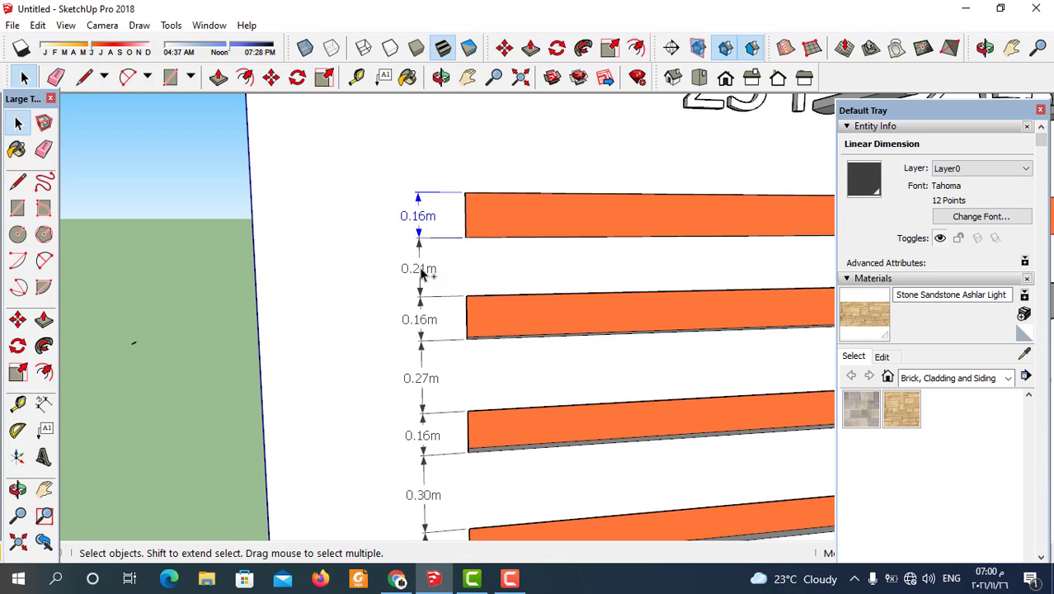
pyautogui.keyDown('shift'); pyautogui.click(420, 299); pyautogui.keyUp('shift')
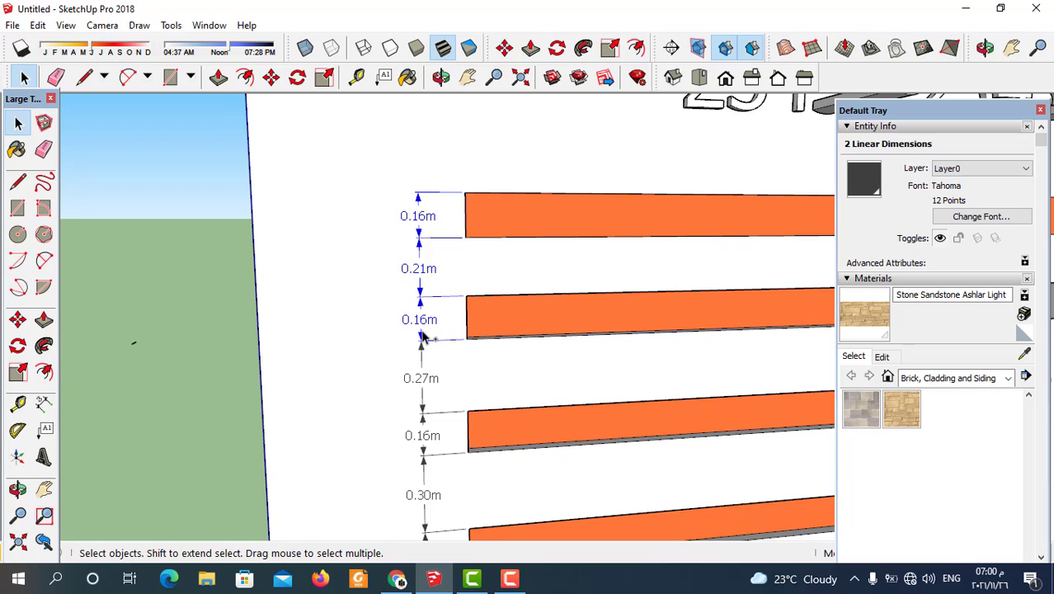
pyautogui.keyDown('shift'); pyautogui.click(422, 384); pyautogui.keyUp('shift')
pyautogui.keyDown('shift'); pyautogui.click(426, 442); pyautogui.keyUp('shift')
pyautogui.keyDown('shift'); pyautogui.click(423, 496); pyautogui.keyUp('shift')
pyautogui.scroll(-1, 486, 240)
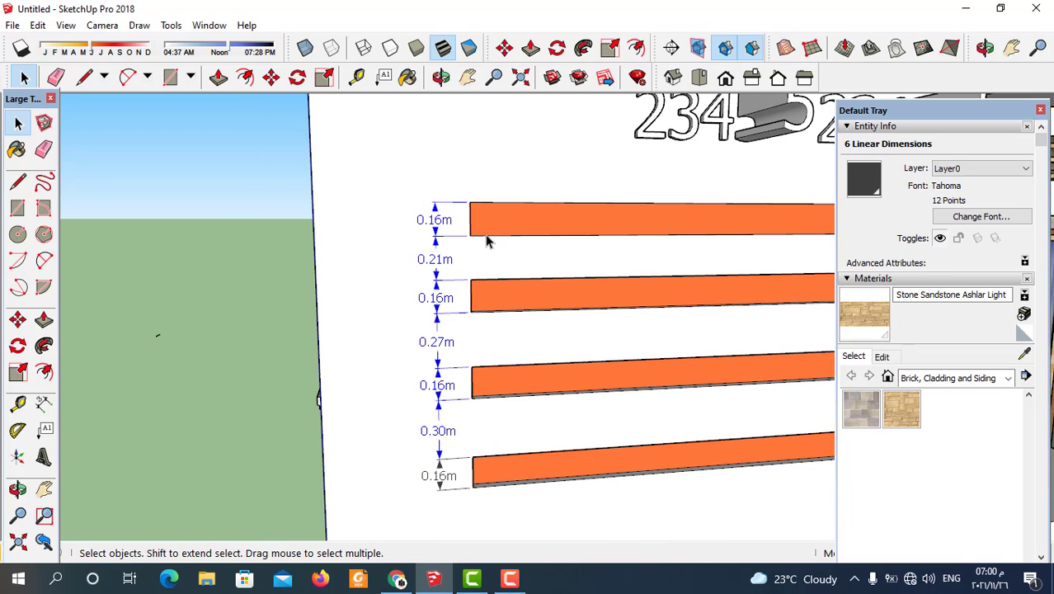
# Move the selected stripe dimensions across the orange stripes and orbit to check their placement.
pyautogui.click(504, 47)
pyautogui.click(564, 164)
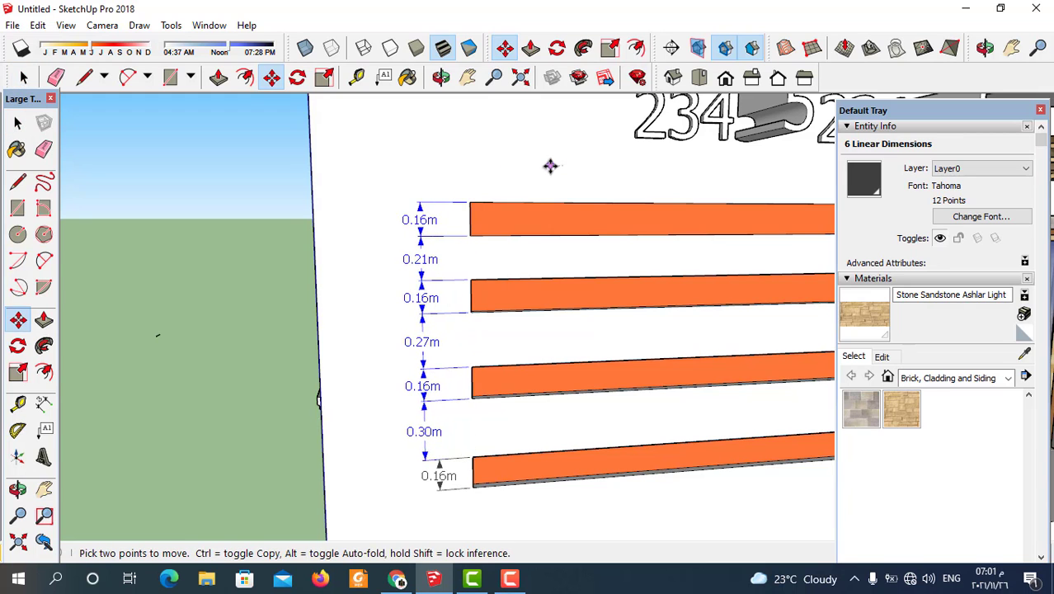
pyautogui.click(504, 167)
pyautogui.scroll(-3, 459, 140)
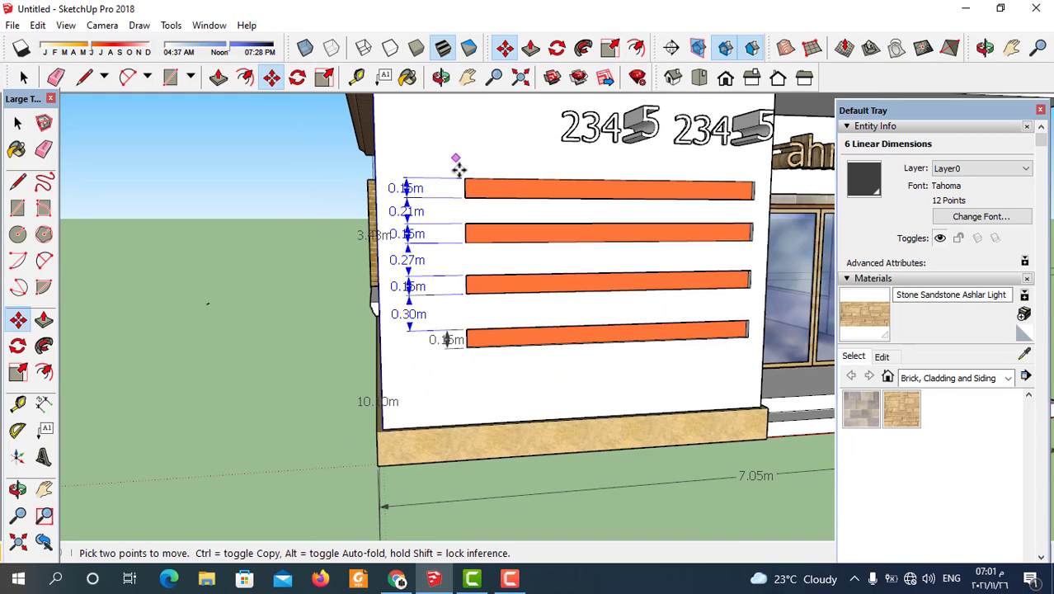
pyautogui.scroll(-1, 449, 185)
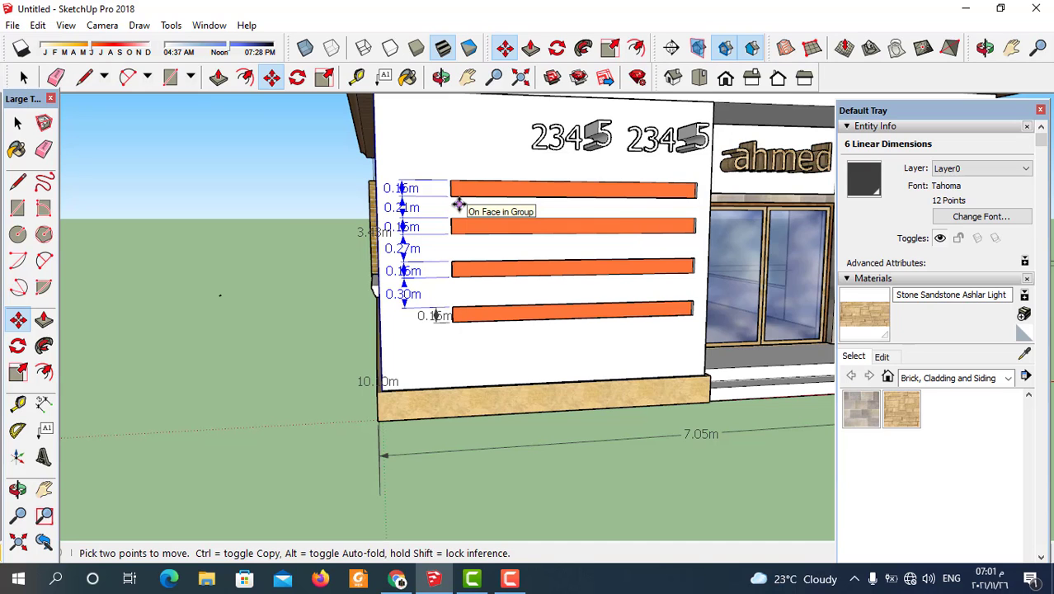
pyautogui.scroll(1, 437, 141)
pyautogui.scroll(2, 407, 155)
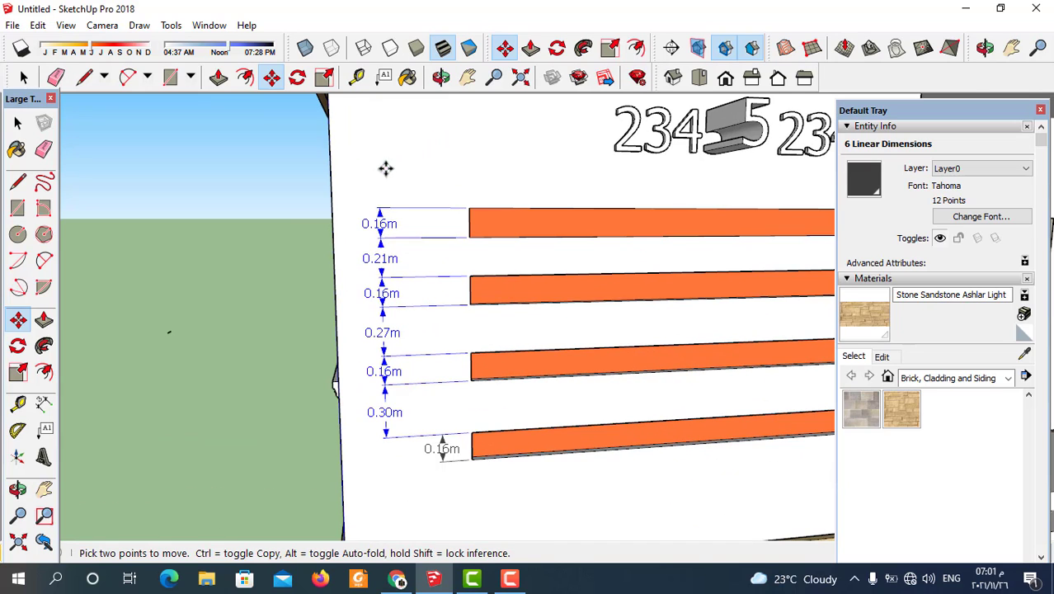
pyautogui.click(385, 168)
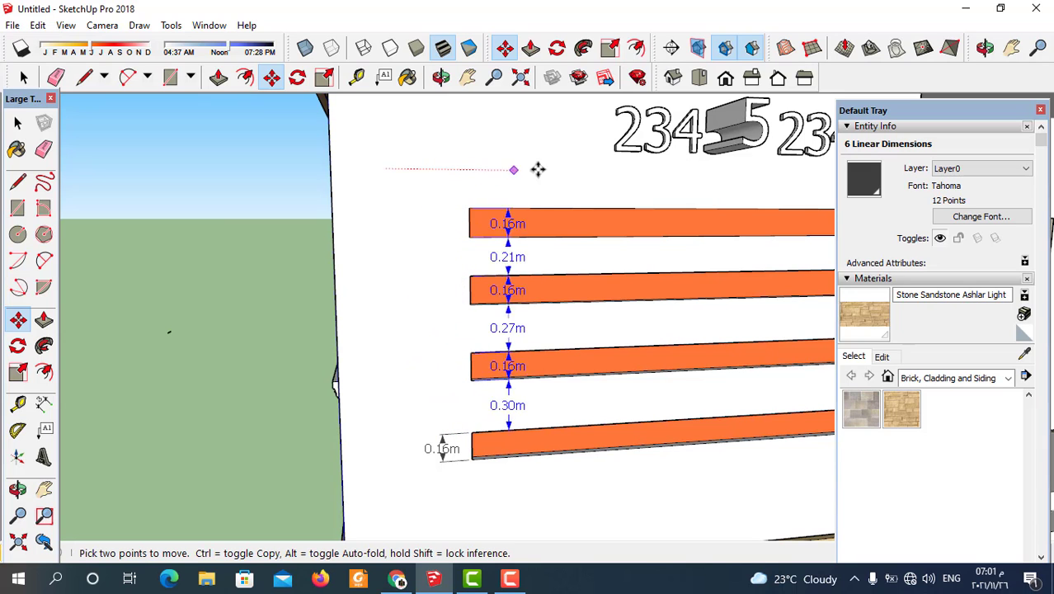
pyautogui.scroll(-1, 502, 202)
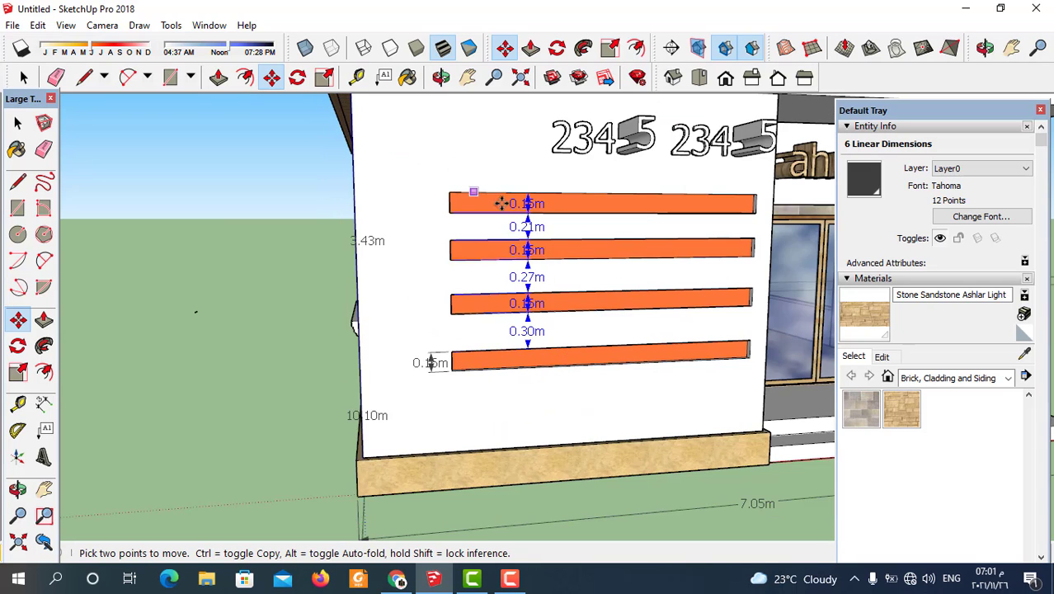
pyautogui.moveTo(501, 203)
pyautogui.mouseDown(button='middle')
pyautogui.moveTo(527, 188)
pyautogui.moveTo(518, 207)
pyautogui.moveTo(625, 416)
pyautogui.mouseUp(button='middle')
pyautogui.scroll(-3, 522, 221)
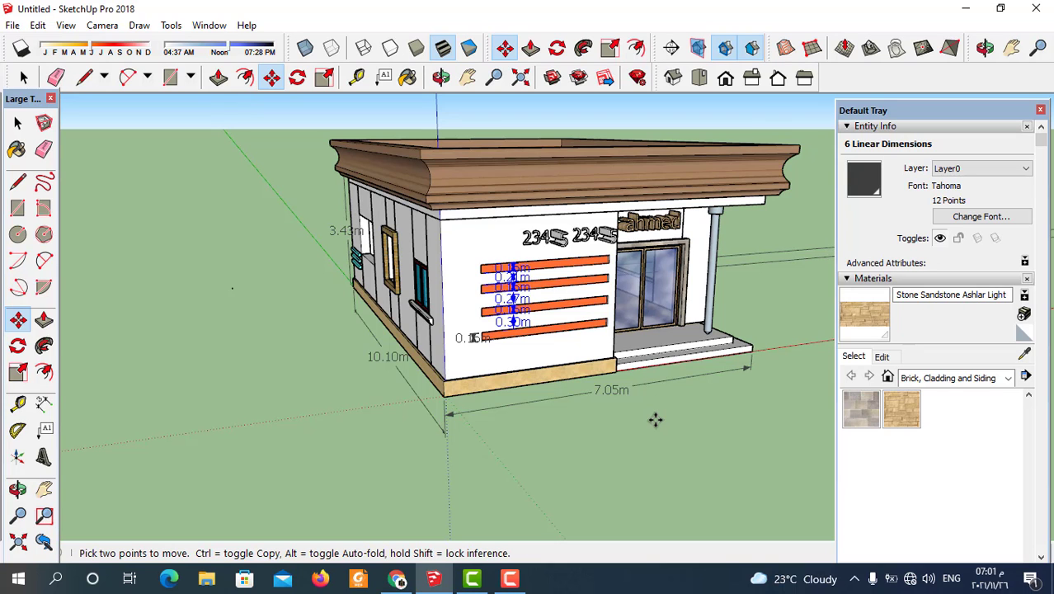
pyautogui.moveTo(655, 420)
pyautogui.mouseDown(button='middle')
pyautogui.moveTo(618, 405)
pyautogui.moveTo(565, 411)
pyautogui.mouseUp(button='middle')
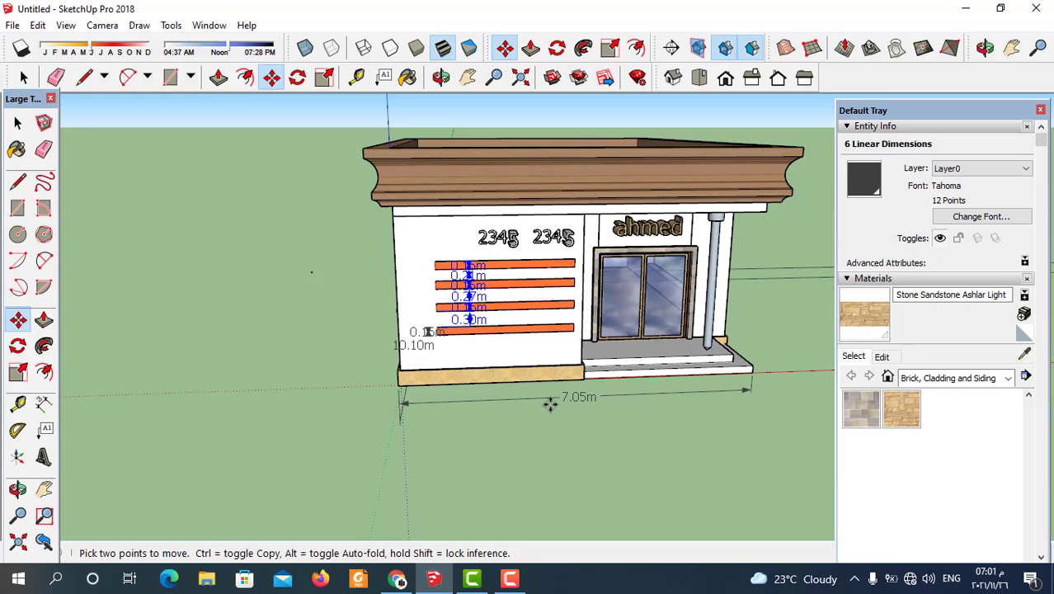
pyautogui.moveTo(550, 404)
pyautogui.mouseDown(button='middle')
pyautogui.moveTo(532, 400)
pyautogui.moveTo(549, 409)
pyautogui.mouseUp(button='middle')
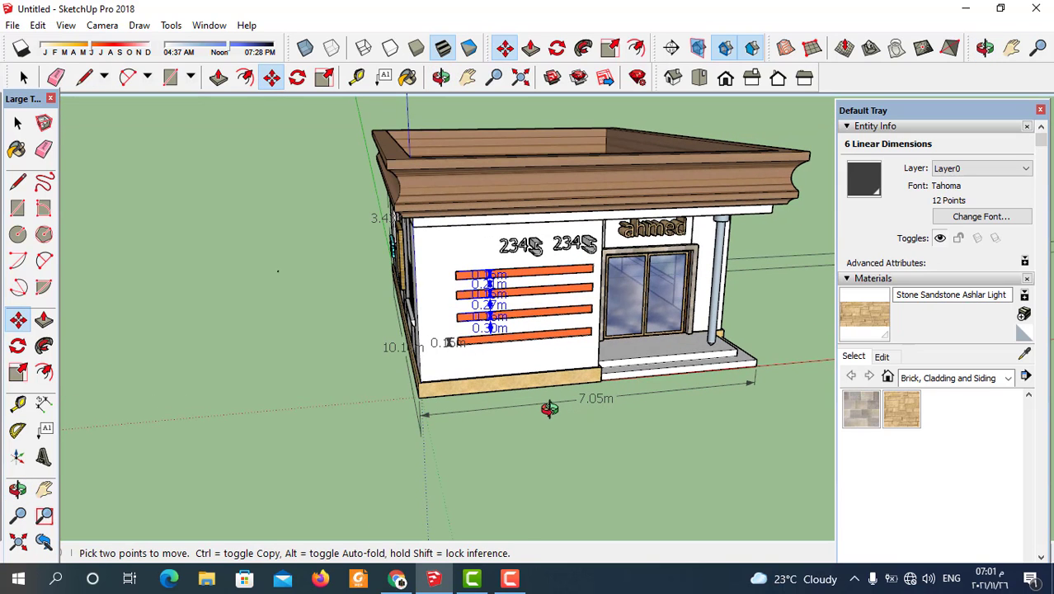